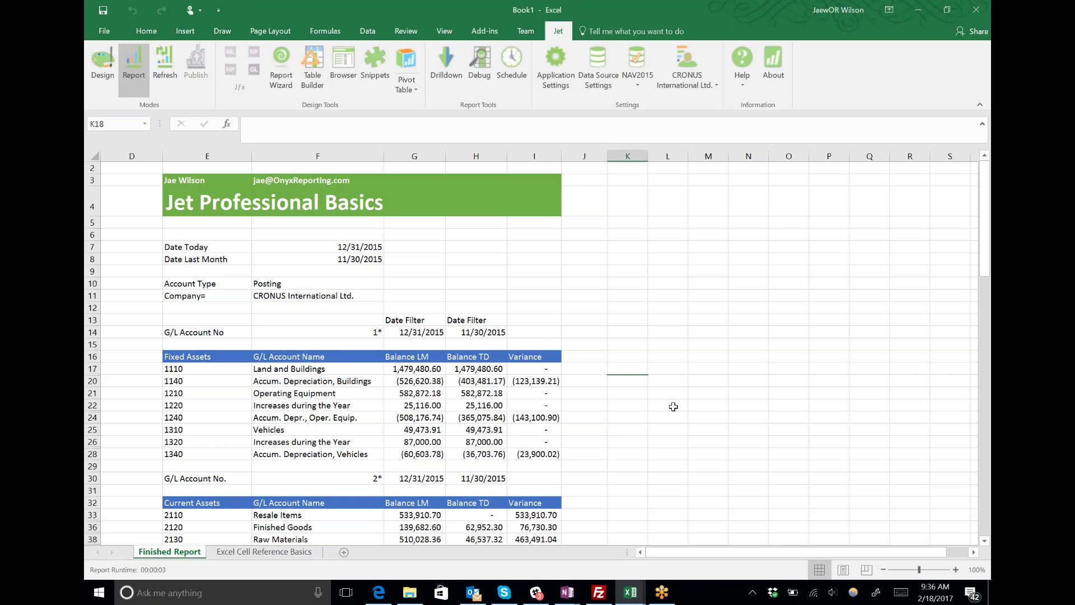
Scroll down to inspect the Variance formula in cell I22
{"action": "scroll", "coordinate": [674, 405], "scroll_direction": "down", "scroll_amount": 1}
{"action": "scroll", "coordinate": [673, 407], "scroll_direction": "down", "scroll_amount": 1}
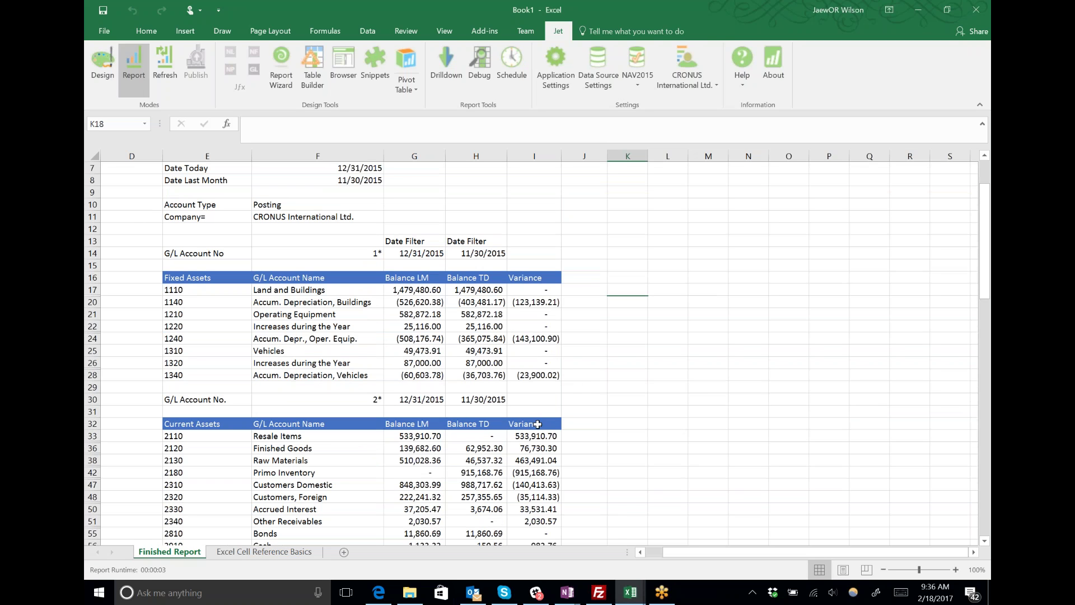
{"action": "left_click", "coordinate": [533, 325]}
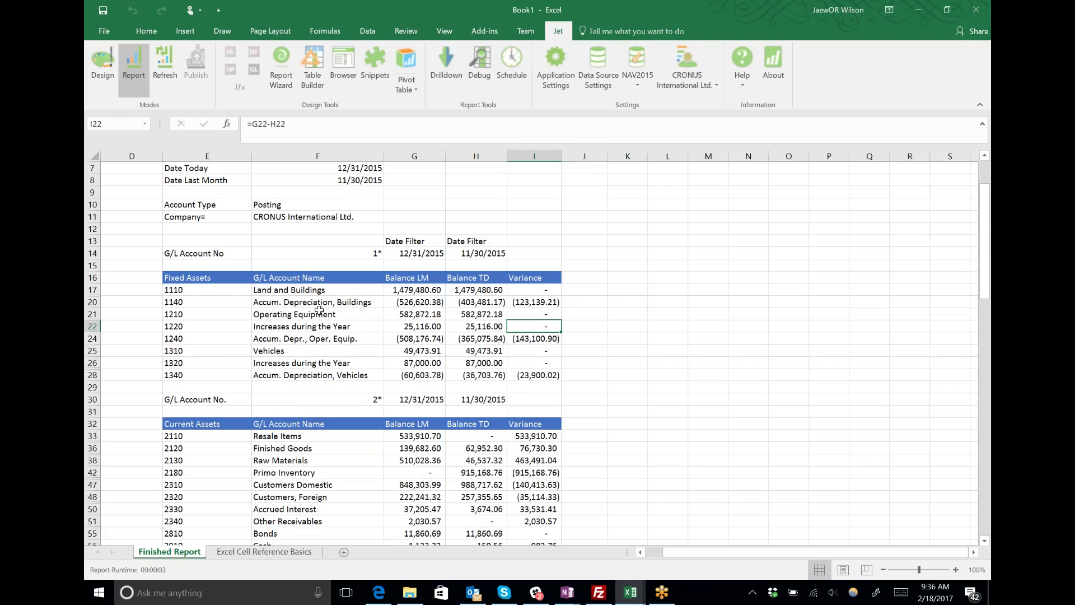
{"action": "scroll", "coordinate": [319, 309], "scroll_direction": "up", "scroll_amount": 2}
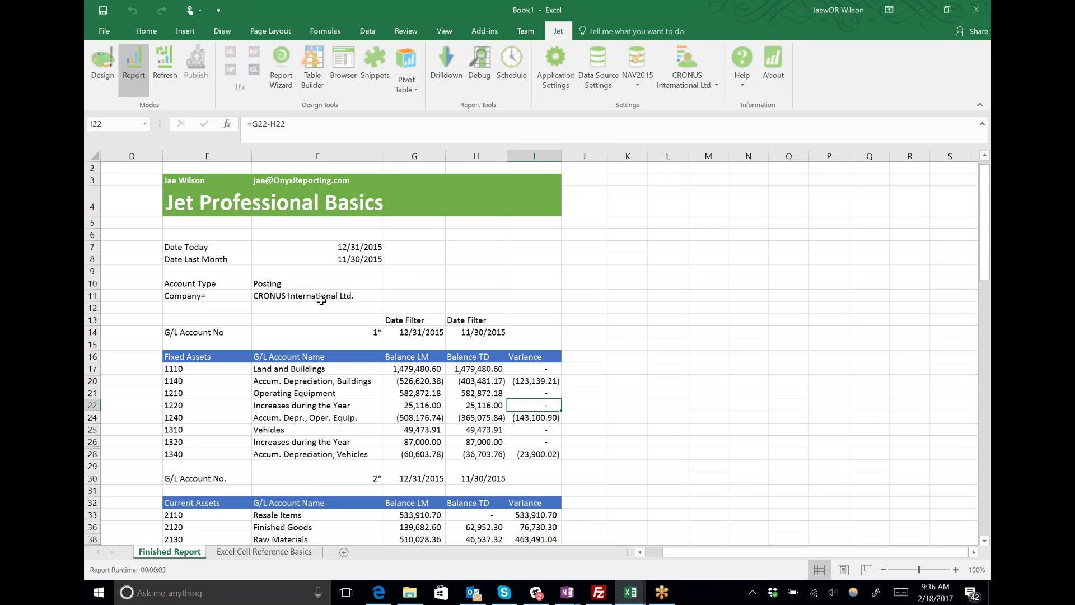
Close the blank Outlook message opened from the e-mail cell F3 without saving
{"action": "left_click", "coordinate": [323, 183]}
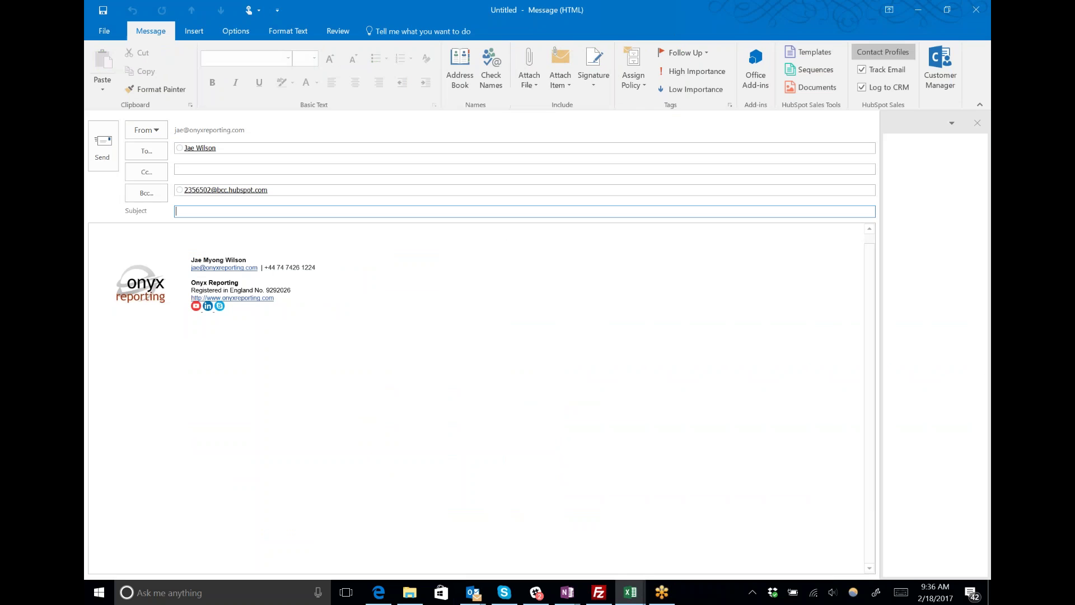
{"action": "left_click", "coordinate": [977, 7]}
{"action": "left_click", "coordinate": [542, 331]}
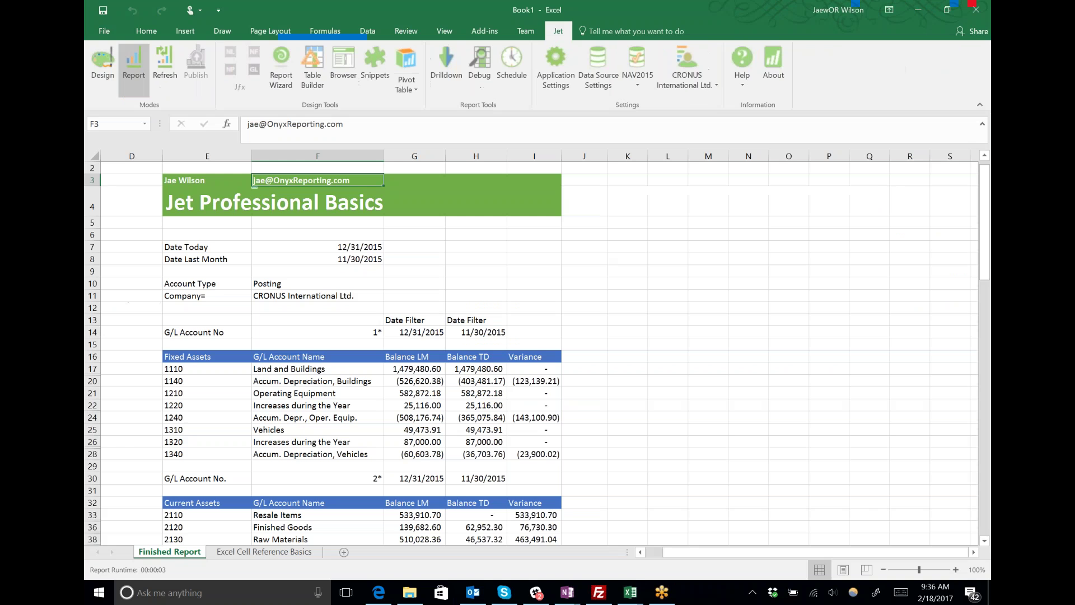
Open the Excel Cell Reference Basics sheet, select its four reference examples and zoom to 130%
{"action": "left_click", "coordinate": [347, 385]}
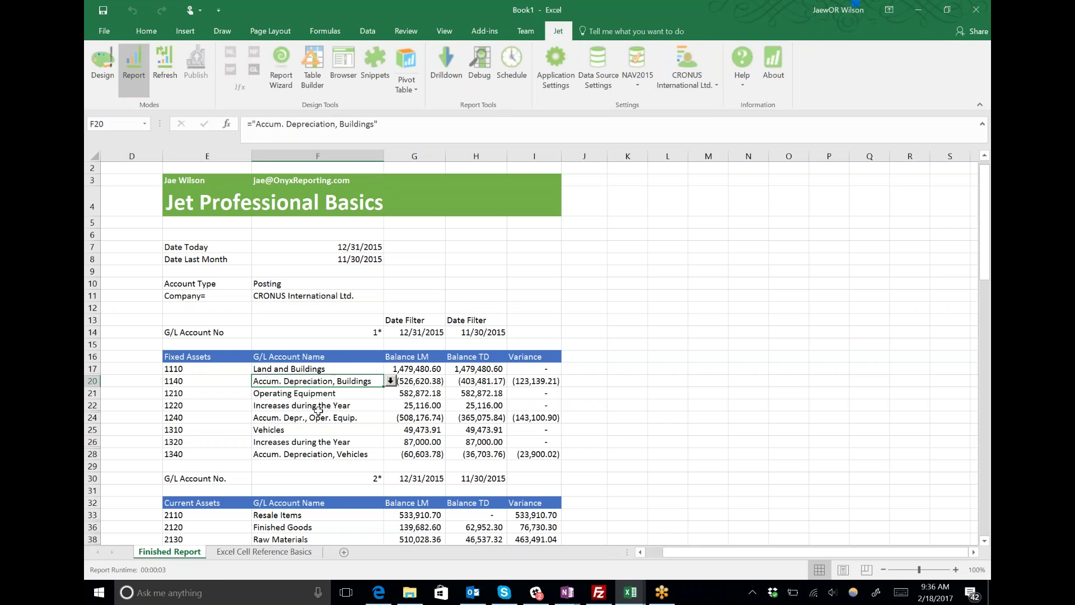
{"action": "left_click", "coordinate": [244, 553]}
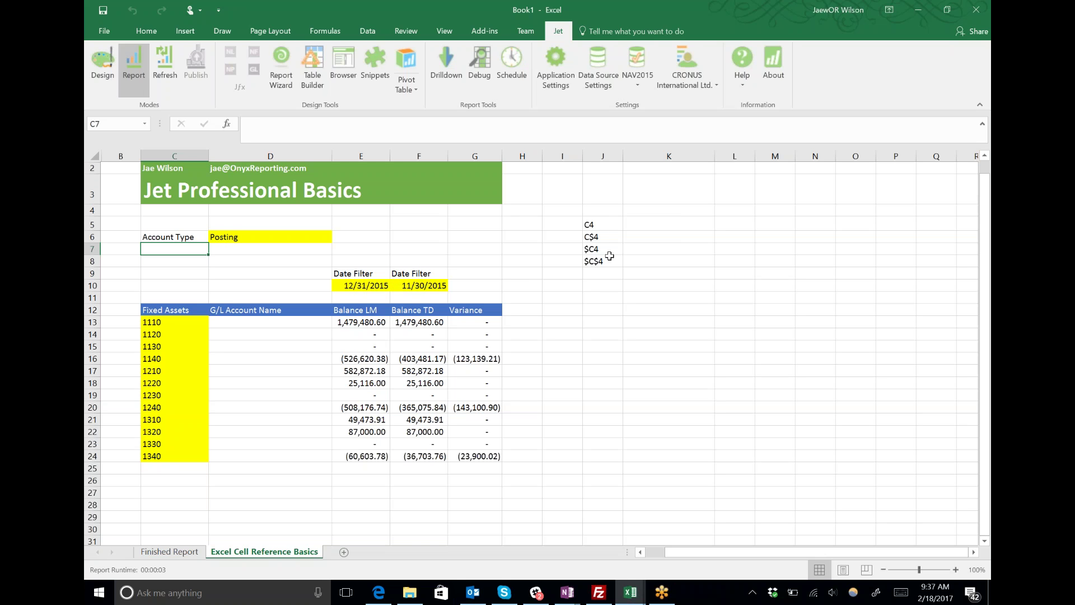
{"action": "left_click_drag", "start_coordinate": [600, 224], "coordinate": [597, 272]}
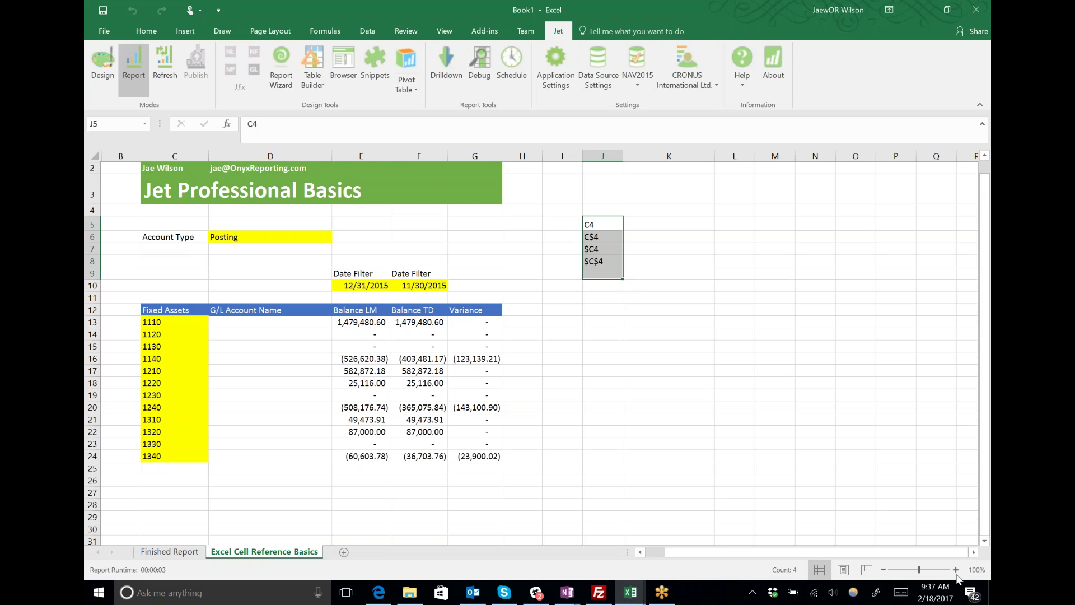
{"action": "left_click", "coordinate": [956, 570]}
{"action": "left_click", "coordinate": [956, 569]}
{"action": "left_click", "coordinate": [956, 569]}
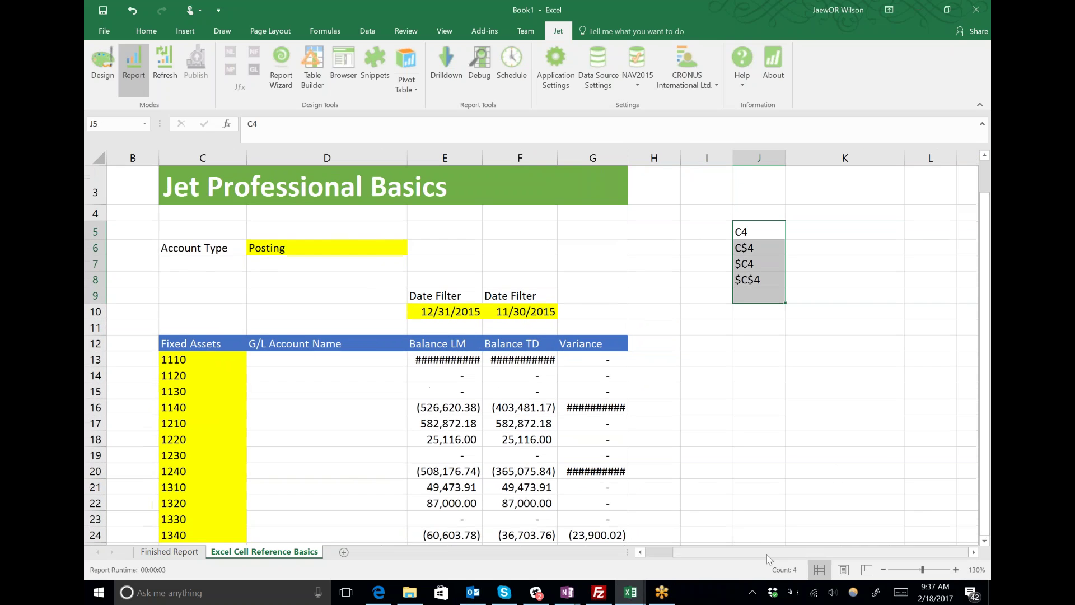
{"action": "left_click_drag", "start_coordinate": [790, 556], "coordinate": [789, 555]}
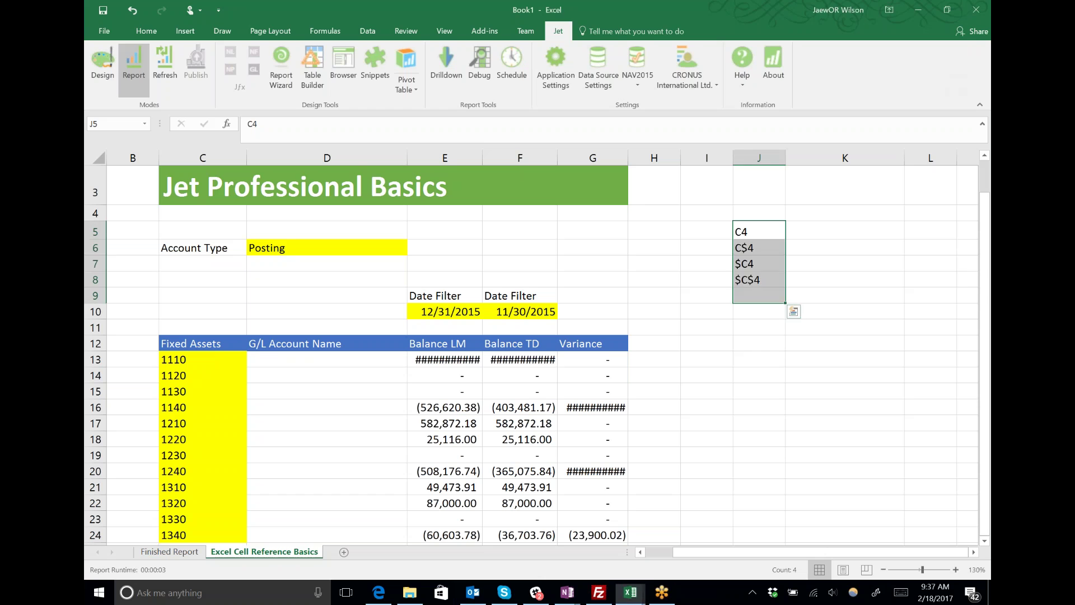
{"action": "left_click", "coordinate": [766, 228]}
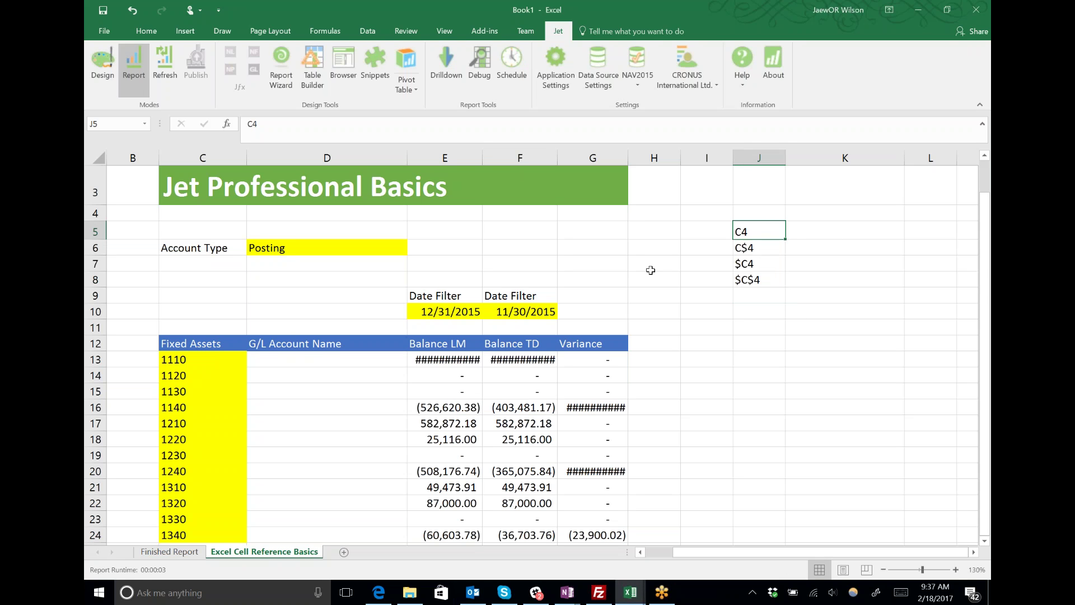
{"action": "left_click", "coordinate": [814, 242]}
Label the C4 example as 'relative cell reference' in K5
{"action": "type", "text": "=c4"}
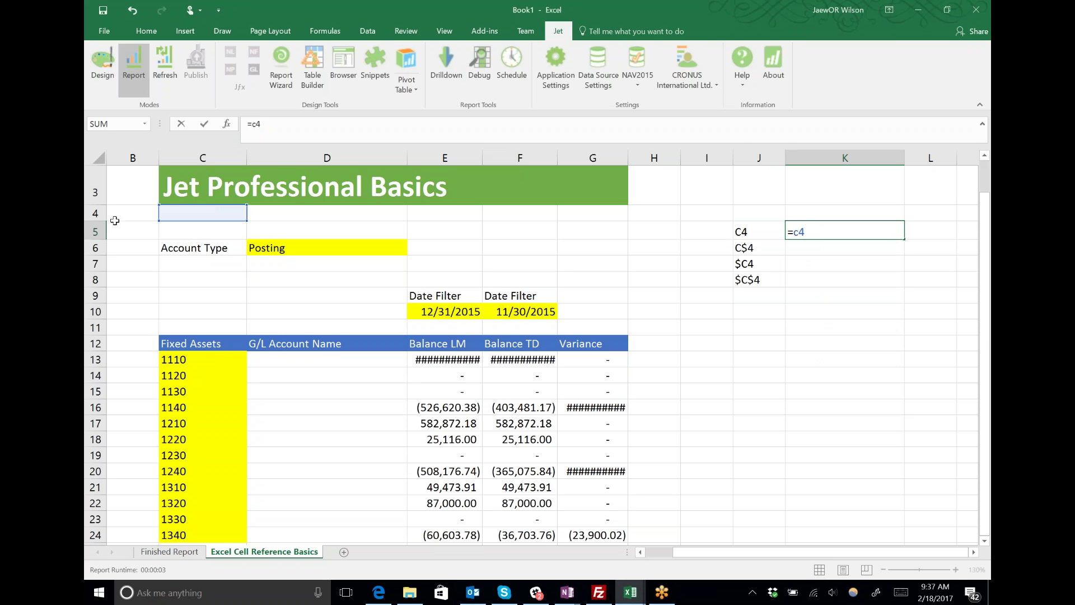
{"action": "key", "text": "Escape"}
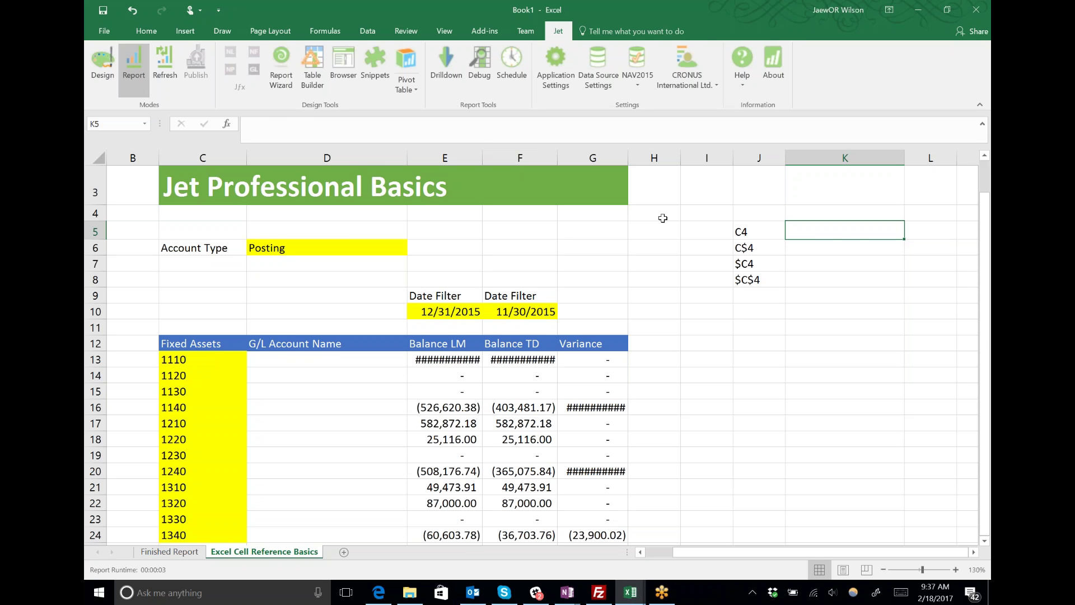
{"action": "type", "text": "relat"}
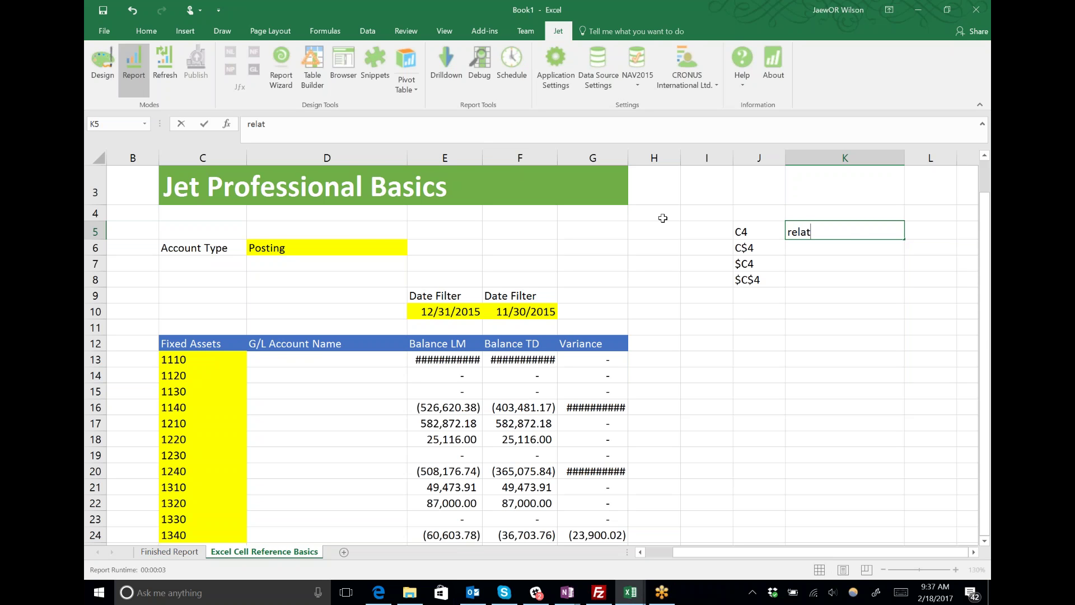
{"action": "type", "text": "ive cell reference"}
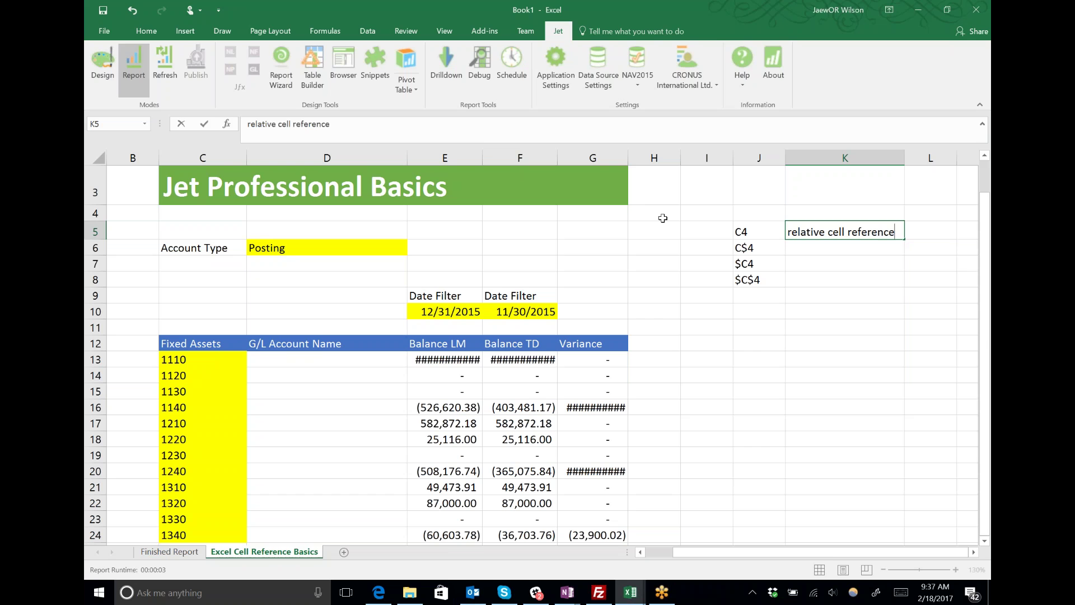
{"action": "key", "text": "ctrl+Return"}
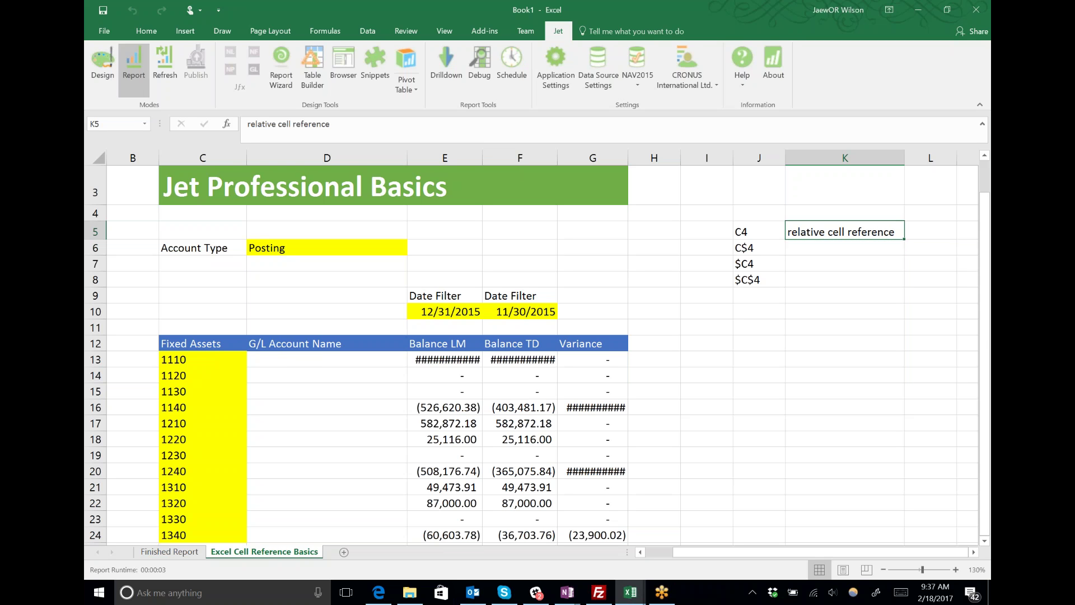
Label C$4 and $C4 as 'mixed cell refereence' in K6 and K7
{"action": "left_click", "coordinate": [758, 232]}
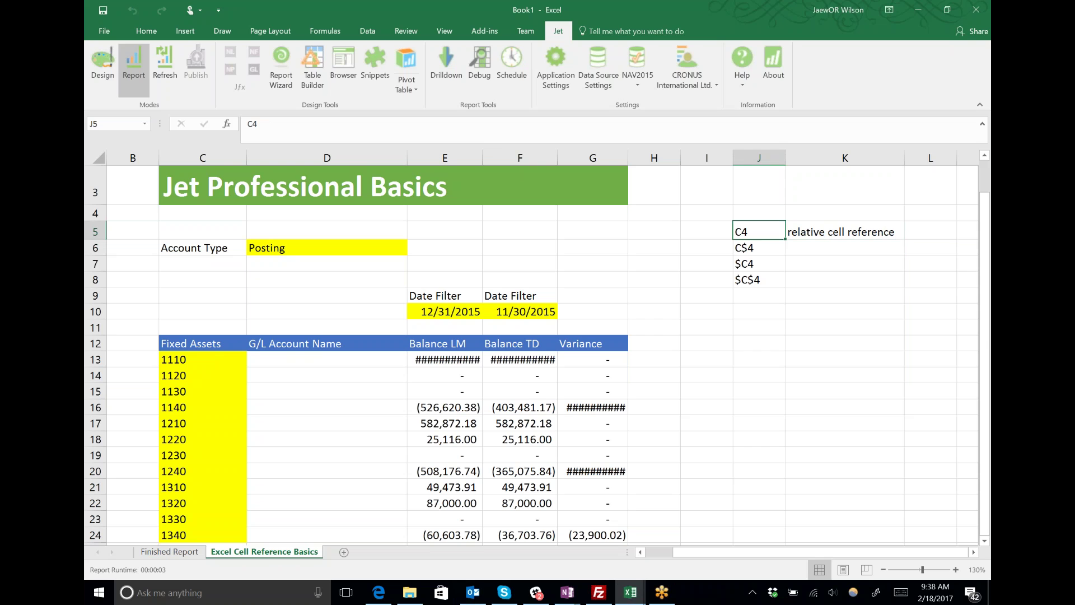
{"action": "key", "text": "Down"}
{"action": "key", "text": "Right"}
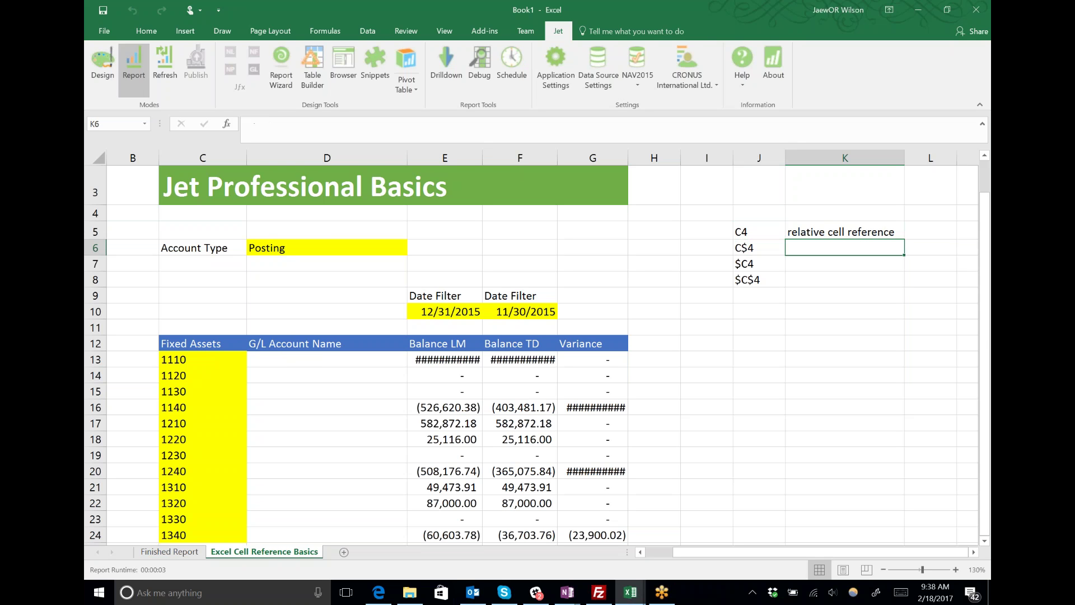
{"action": "key", "text": "Left"}
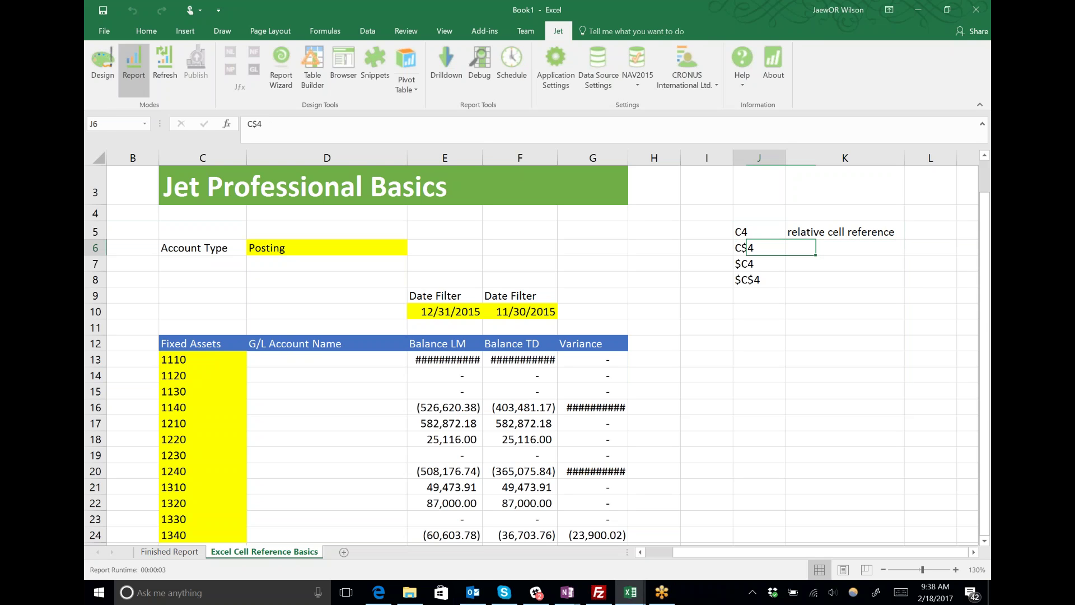
{"action": "key", "text": "shift+Down"}
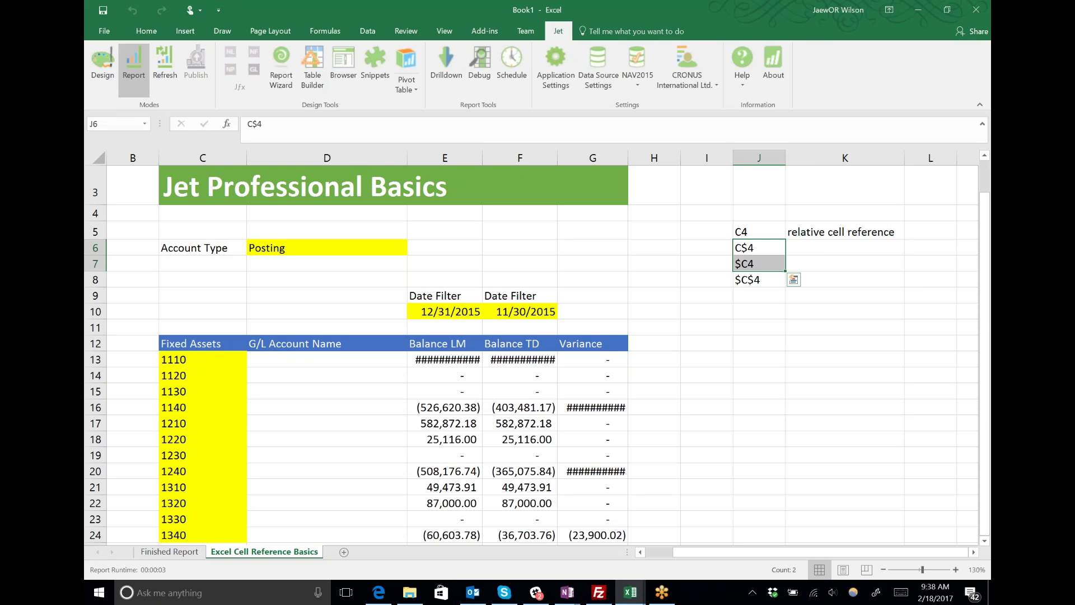
{"action": "key", "text": "Right"}
{"action": "type", "text": "mixed c"}
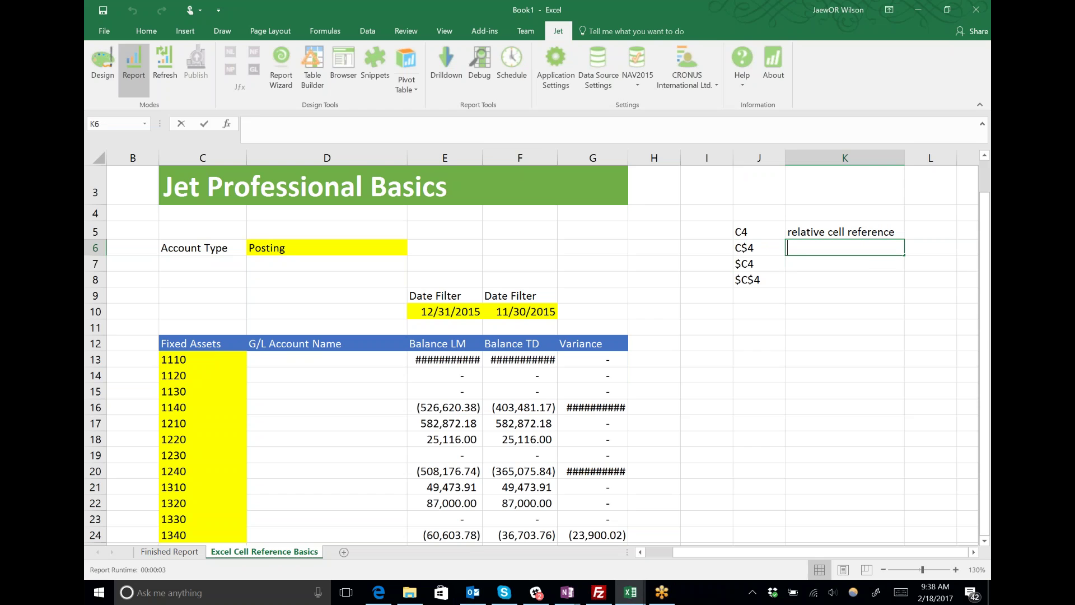
{"action": "type", "text": "ell refereenc"}
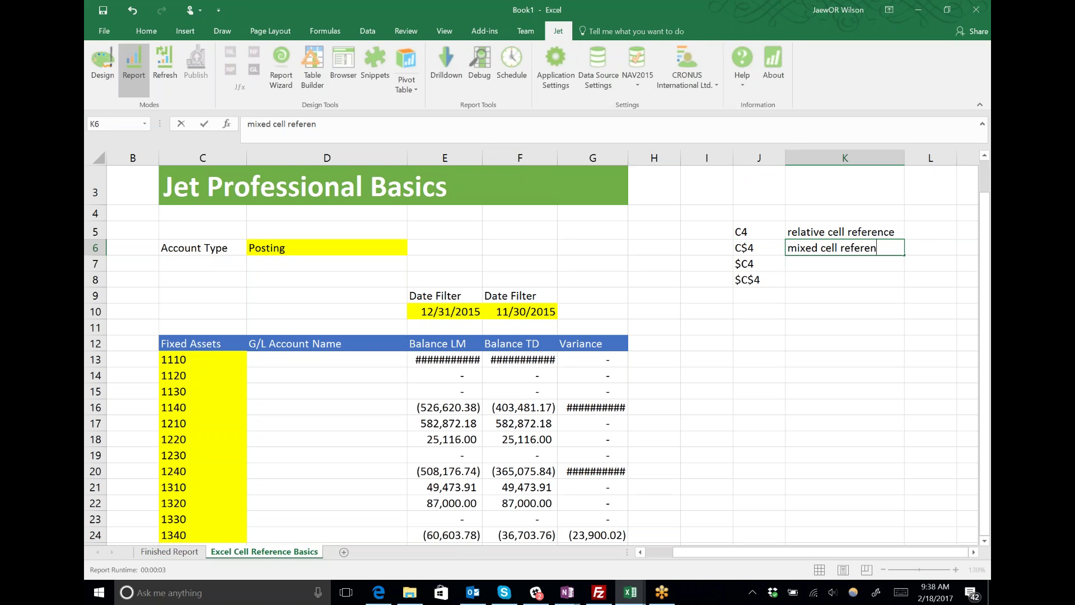
{"action": "type", "text": "ence"}
{"action": "key", "text": "Return"}
{"action": "key", "text": "Up"}
{"action": "key", "text": "ctrl+c"}
{"action": "key", "text": "Down"}
{"action": "key", "text": "ctrl+v"}
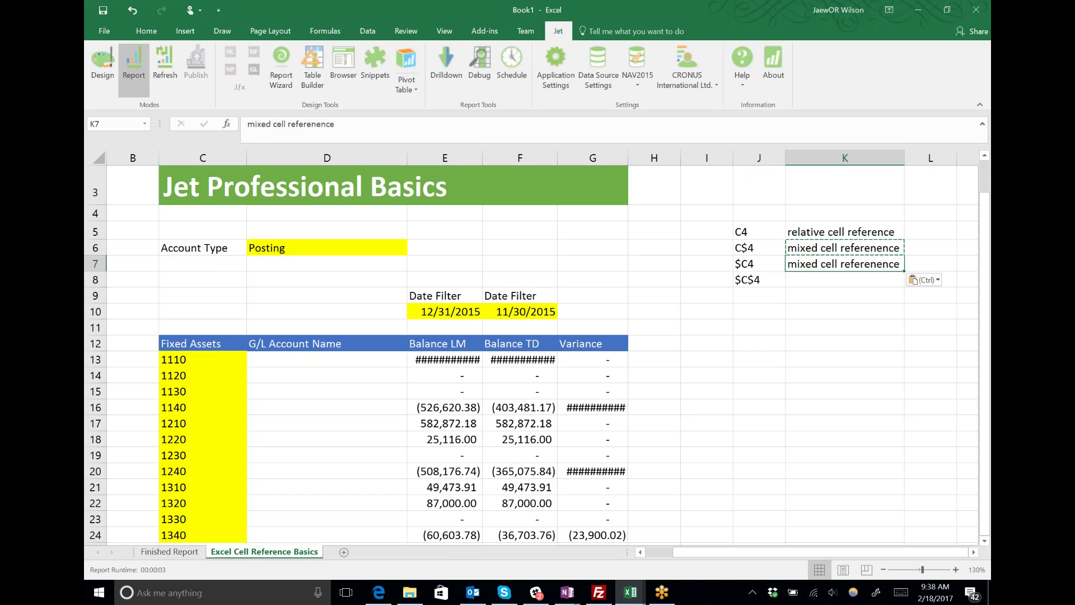
{"action": "key", "text": "Left"}
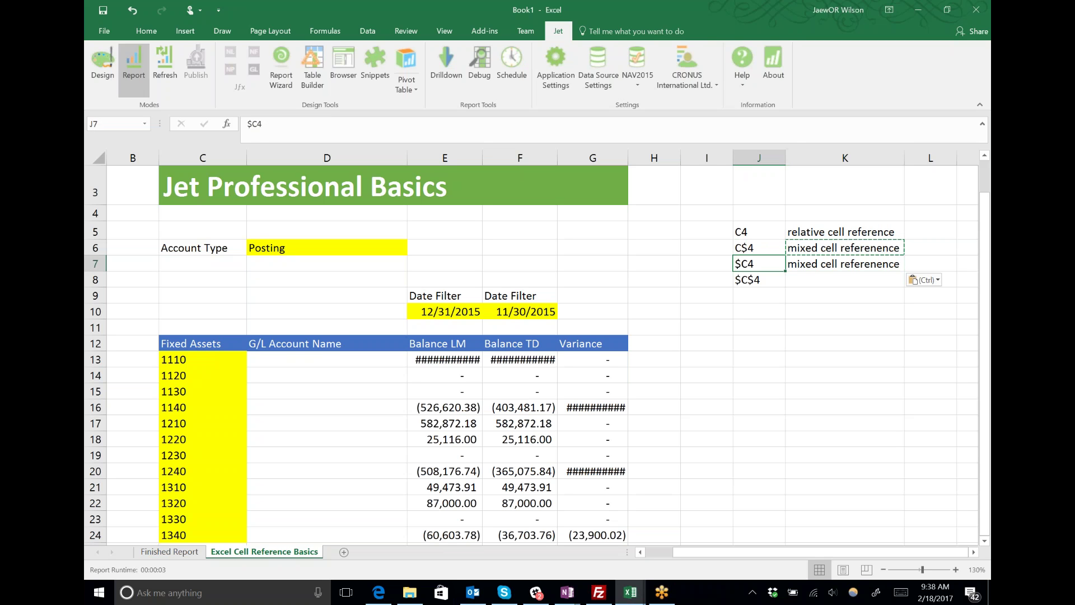
Add the hint '$ "lock the ..."' in cell J10
{"action": "left_click", "coordinate": [759, 311]}
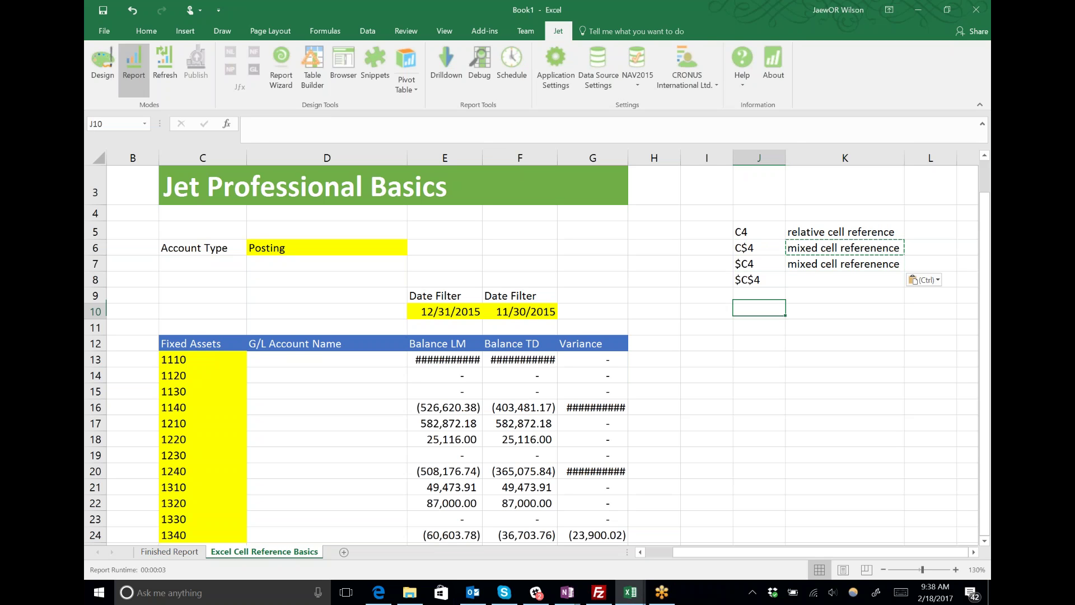
{"action": "type", "text": "$ "}
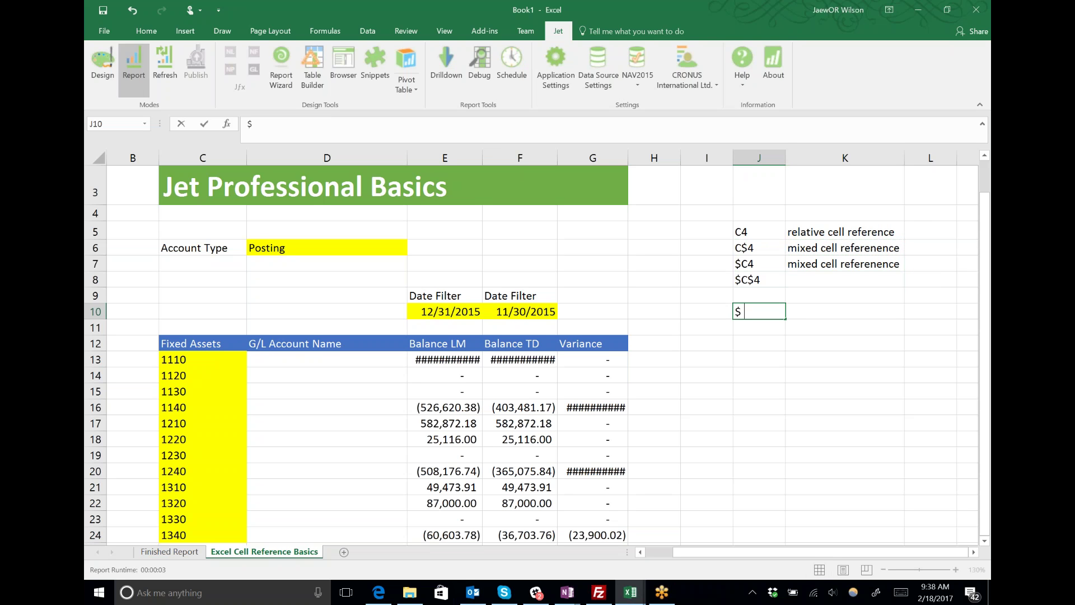
{"action": "type", "text": "\"lock the ...\""}
{"action": "key", "text": "Return"}
Note 'lock the row' beside C$4 and 'lock the column' beside $C4, then autofit column L
{"action": "left_click", "coordinate": [737, 246]}
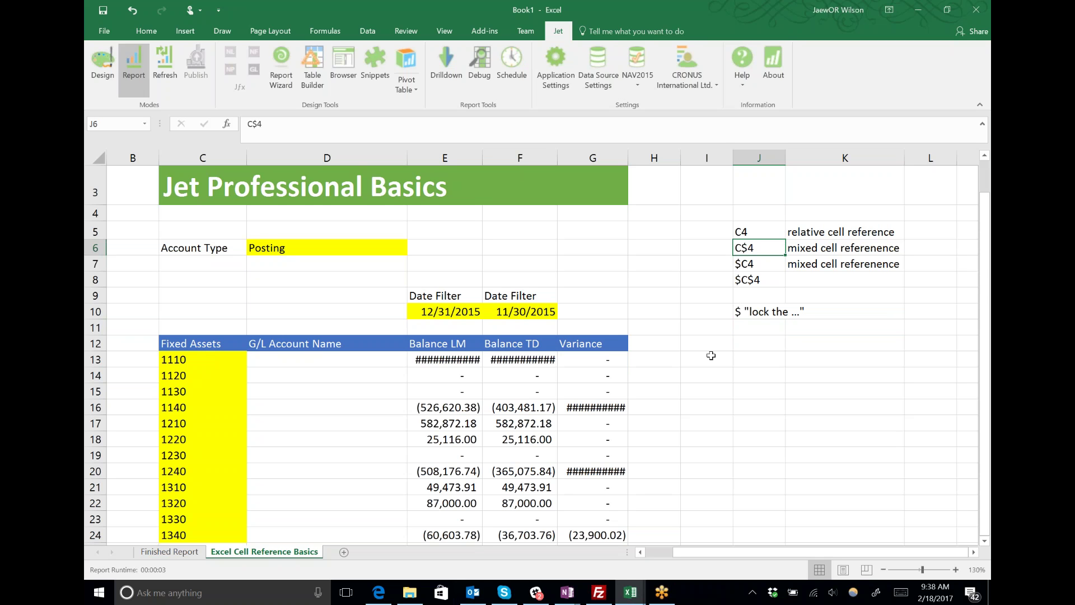
{"action": "key", "text": "Right"}
{"action": "key", "text": "Right"}
{"action": "key", "text": "Right"}
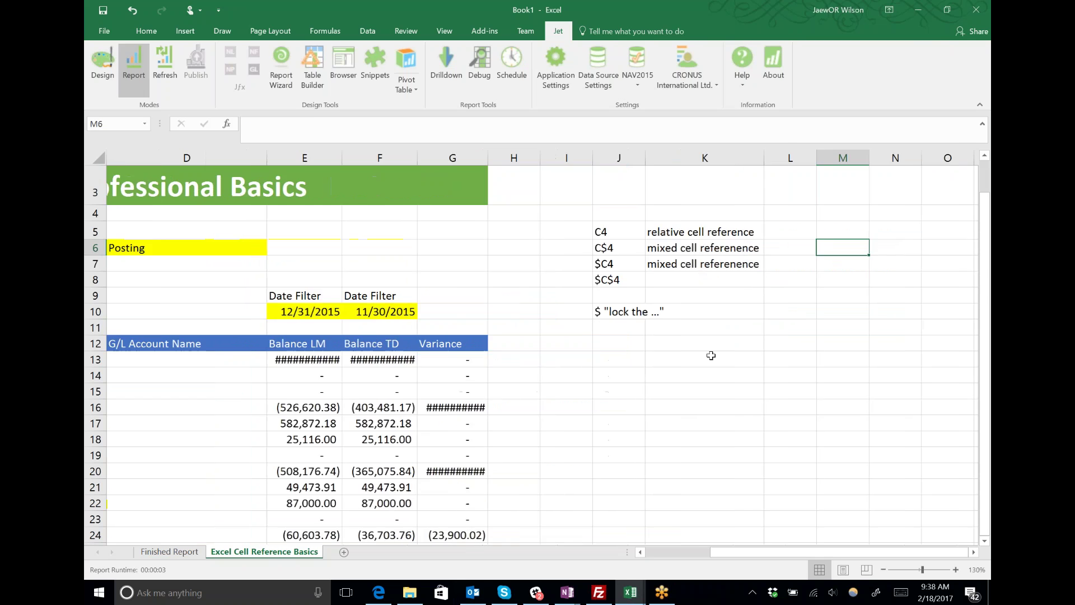
{"action": "key", "text": "Left"}
{"action": "type", "text": "lock the "}
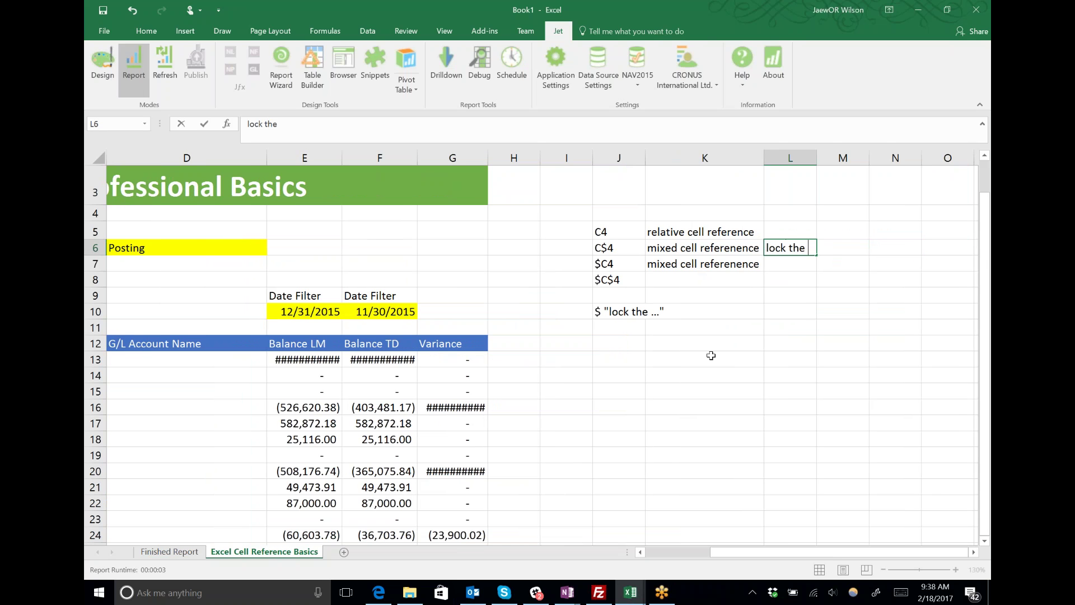
{"action": "type", "text": "row"}
{"action": "key", "text": "Return"}
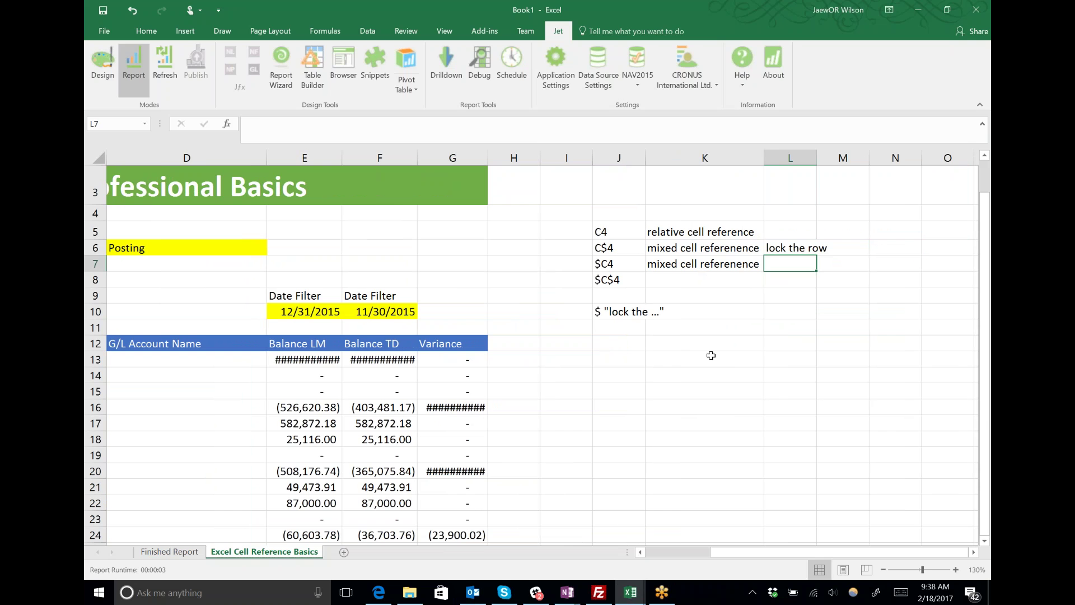
{"action": "type", "text": "lock "}
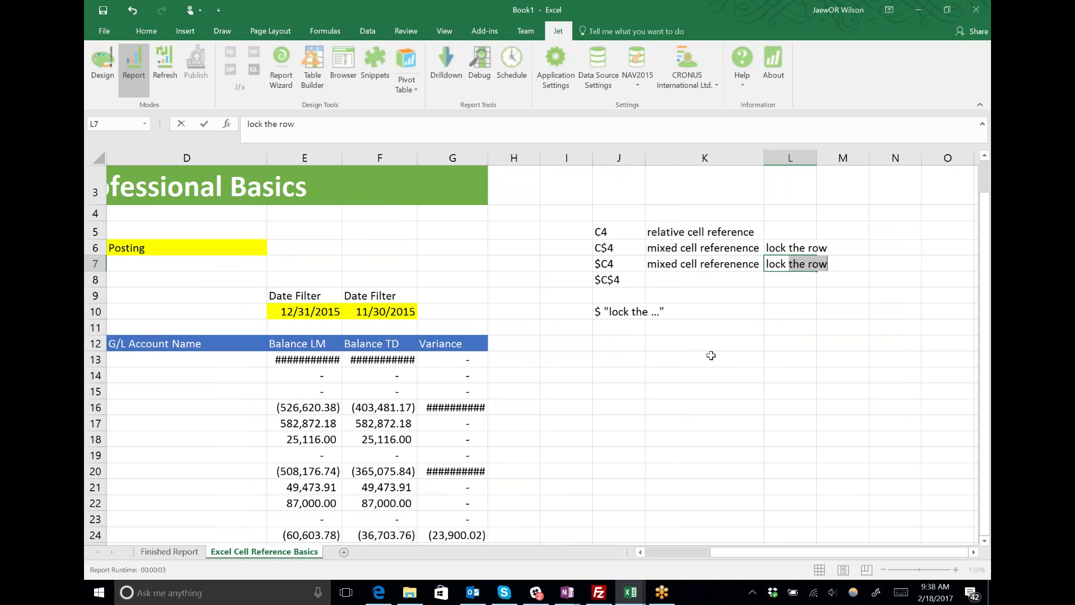
{"action": "type", "text": "the column"}
{"action": "key", "text": "Return"}
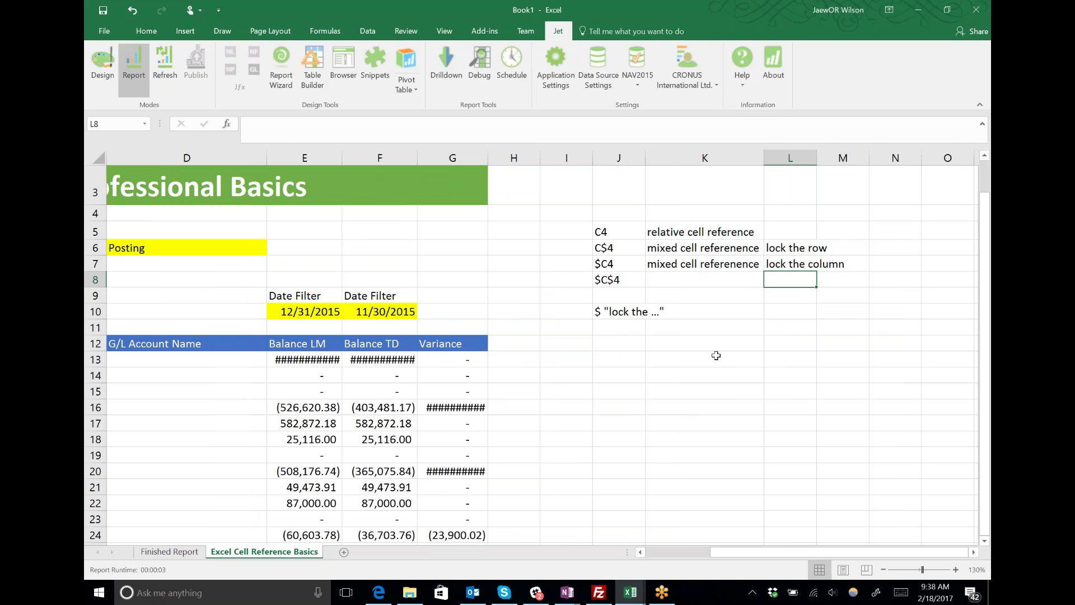
{"action": "double_click", "coordinate": [817, 157]}
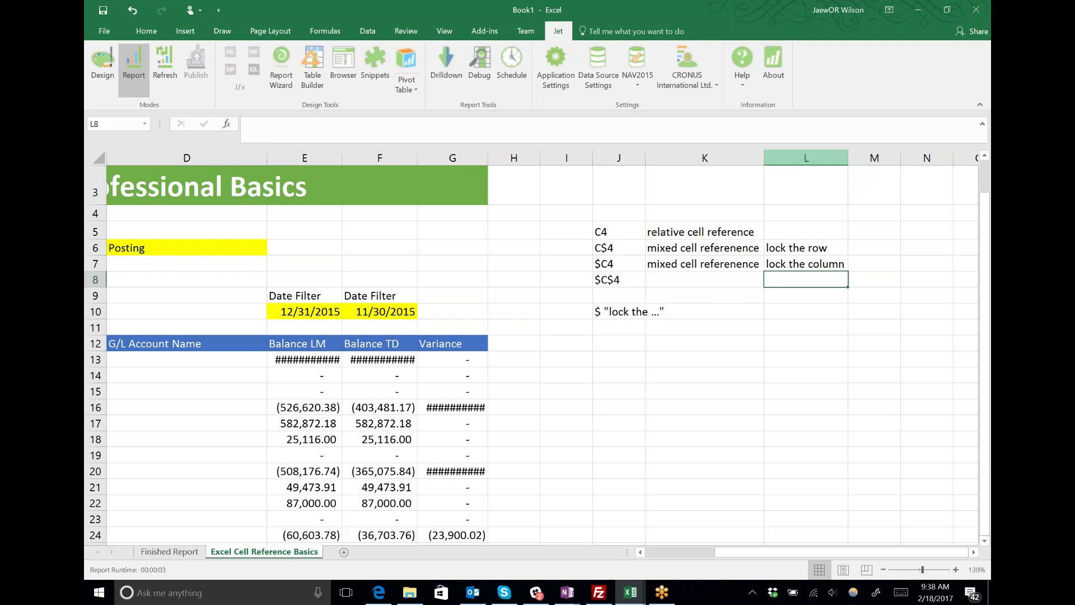
{"action": "key", "text": "Up"}
{"action": "key", "text": "Up"}
Enter 'allow column to shift' in M6 and 'allow row to shift' in M7
{"action": "key", "text": "Right"}
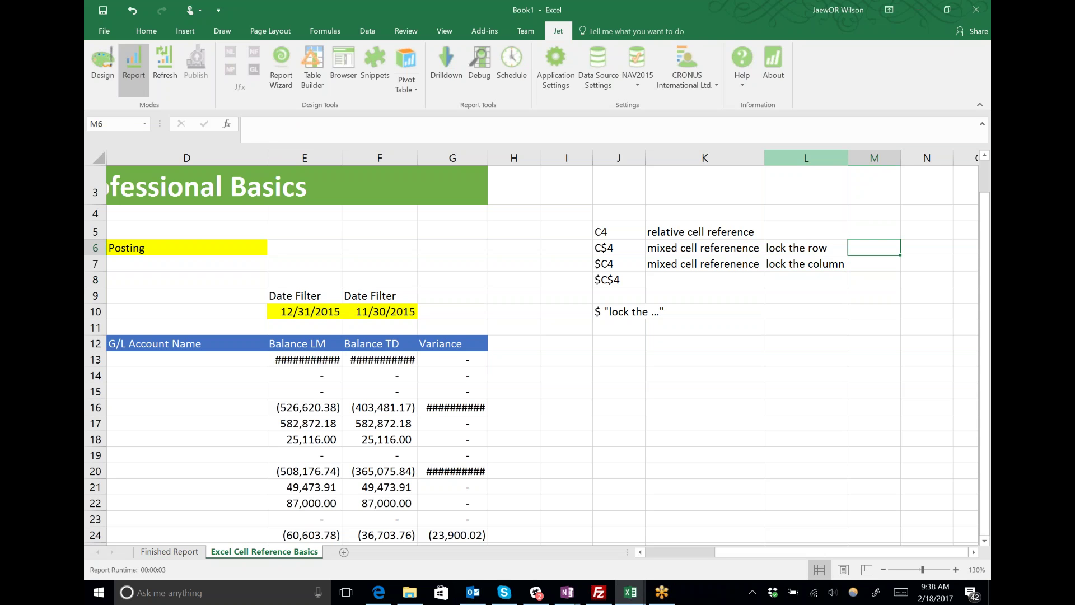
{"action": "type", "text": "allow "}
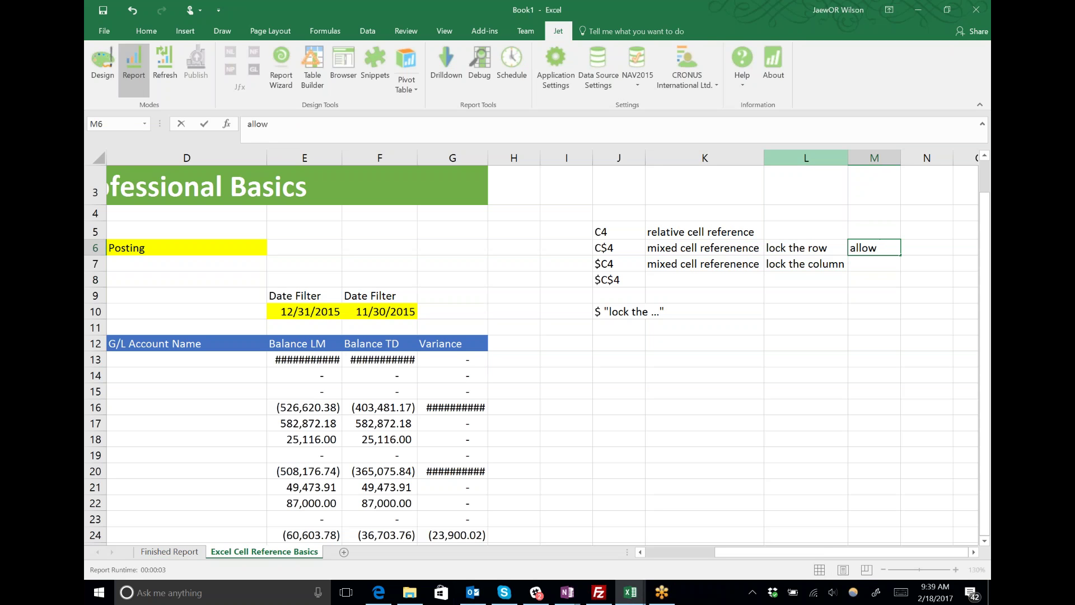
{"action": "type", "text": "column to shift"}
{"action": "key", "text": "Return"}
{"action": "scroll", "coordinate": [537, 347], "scroll_direction": "right", "scroll_amount": 1}
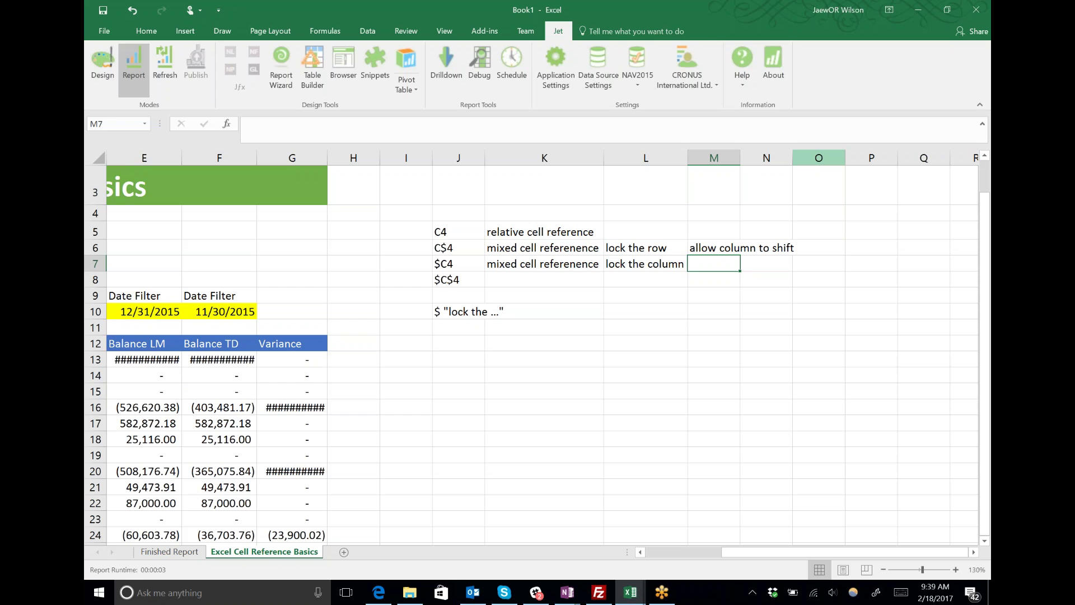
{"action": "type", "text": "allow "}
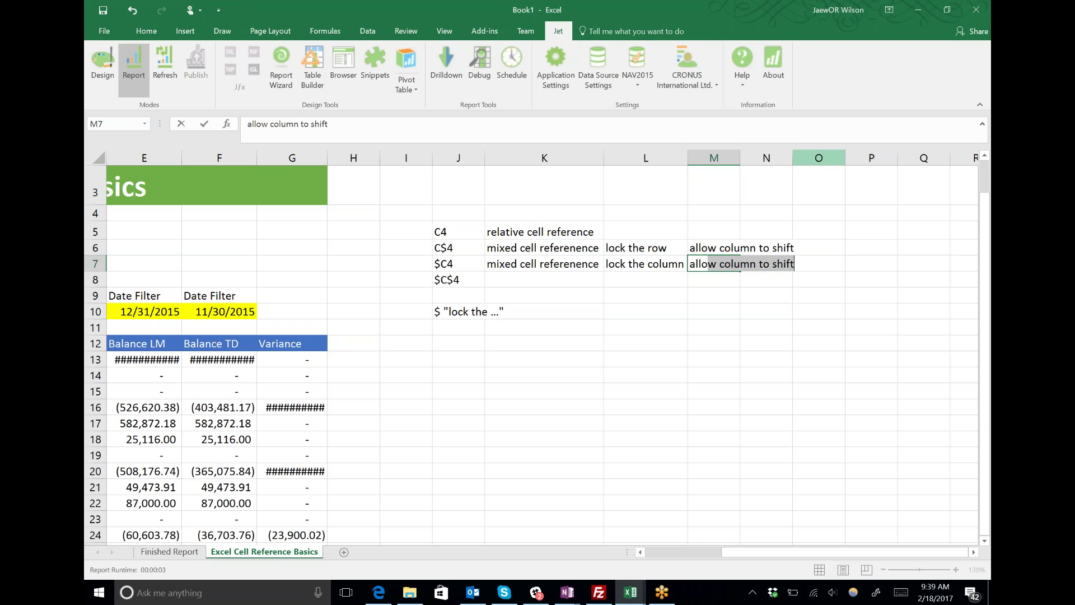
{"action": "type", "text": "row to "}
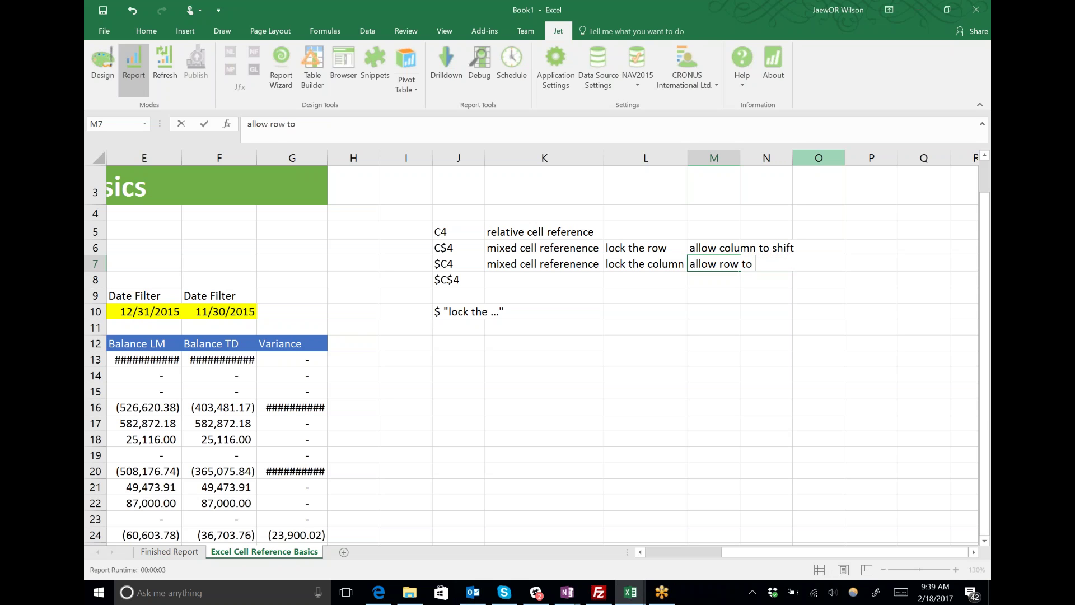
{"action": "type", "text": "shift"}
{"action": "key", "text": "Return"}
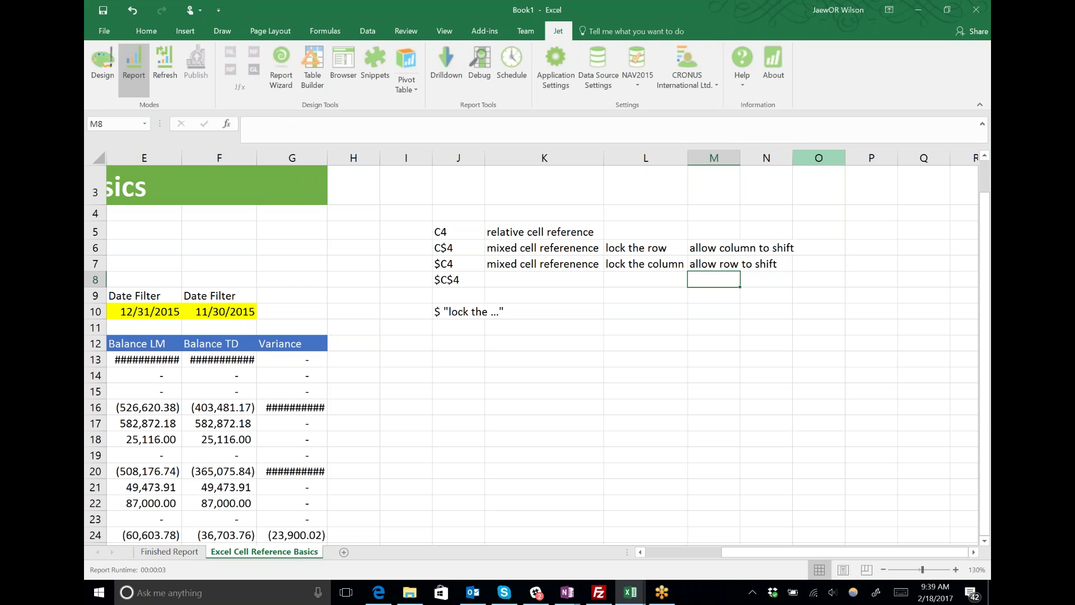
{"action": "left_click_drag", "start_coordinate": [714, 264], "coordinate": [453, 248]}
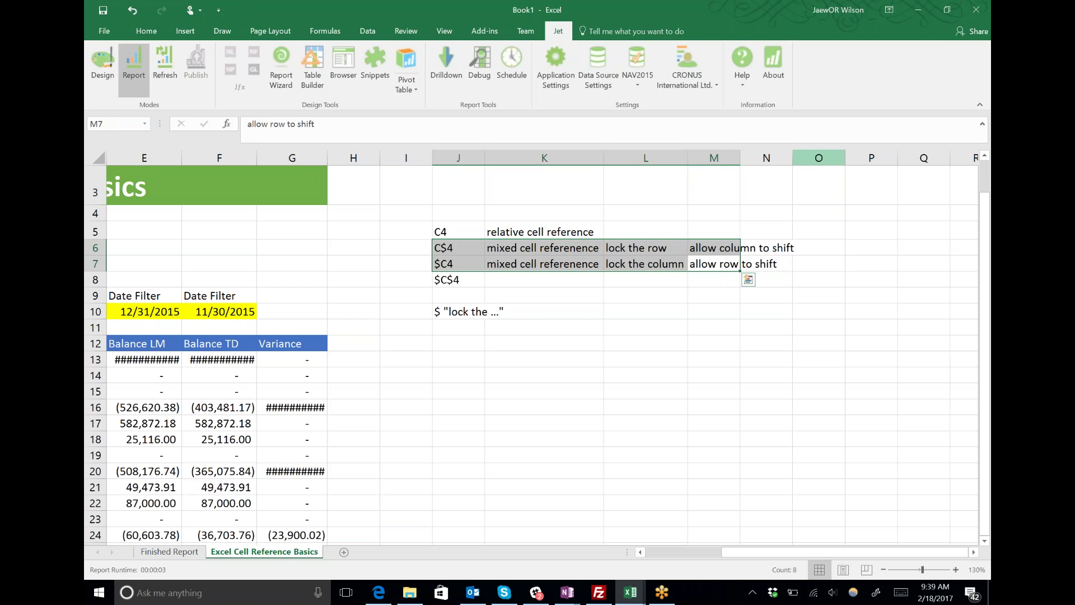
{"action": "key", "text": "Left"}
{"action": "key", "text": "Left"}
{"action": "key", "text": "Left"}
{"action": "key", "text": "Down"}
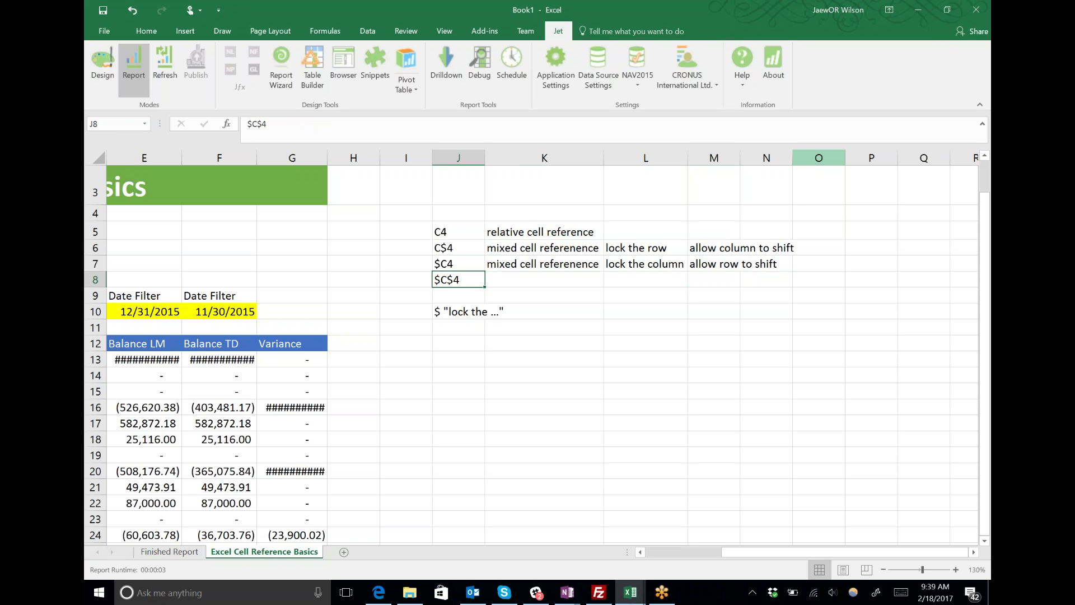
Describe $C$4 as 'absolute cell reference' in K8 and 'lock the column and the row' in L8
{"action": "left_click", "coordinate": [537, 279]}
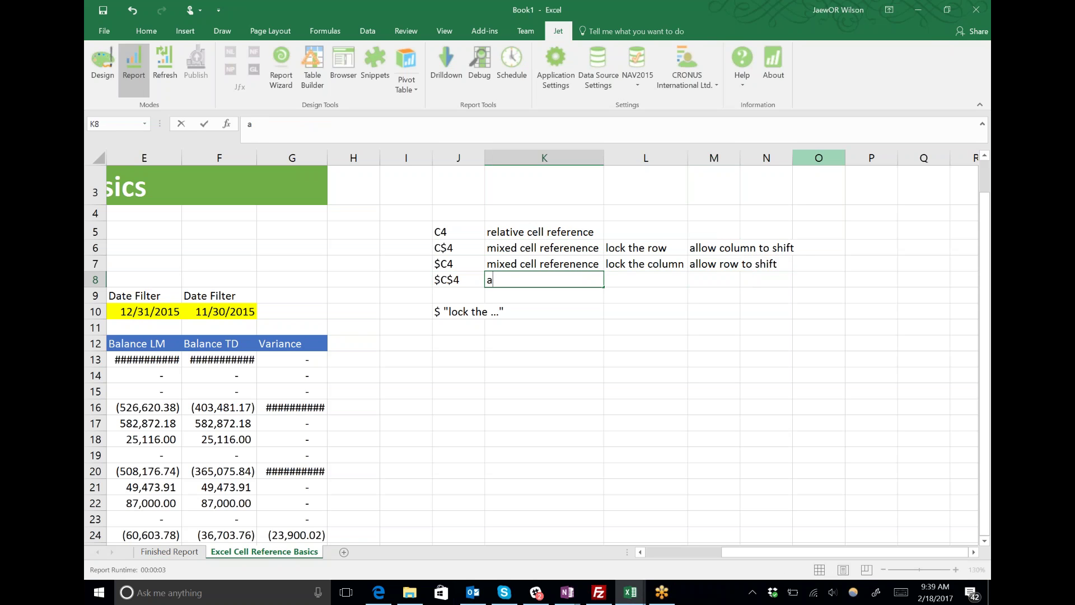
{"action": "type", "text": "bsolute cell reference"}
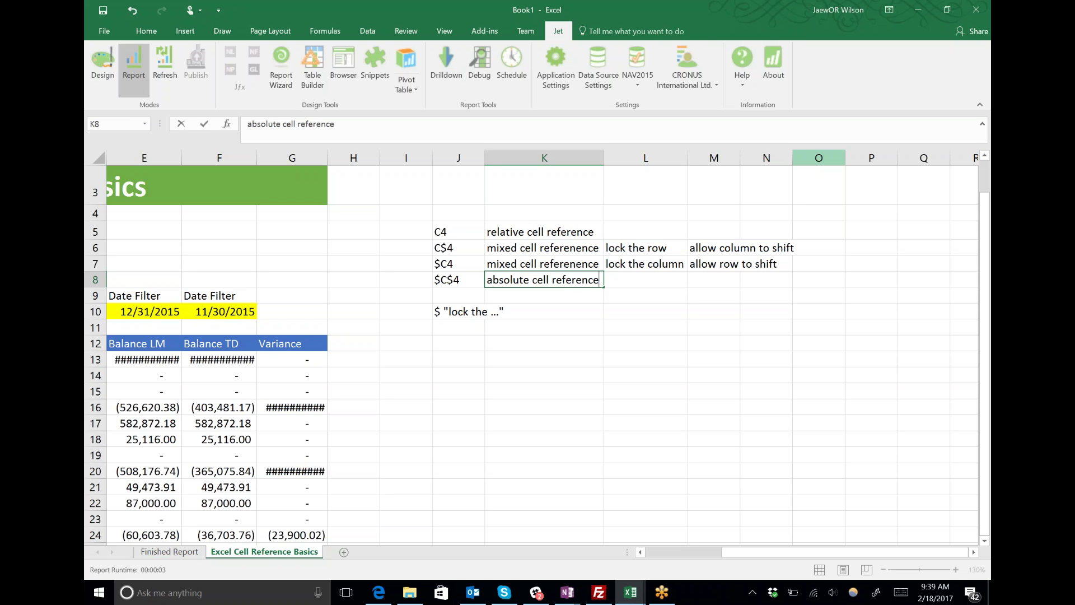
{"action": "key", "text": "Return"}
{"action": "left_click", "coordinate": [458, 279]}
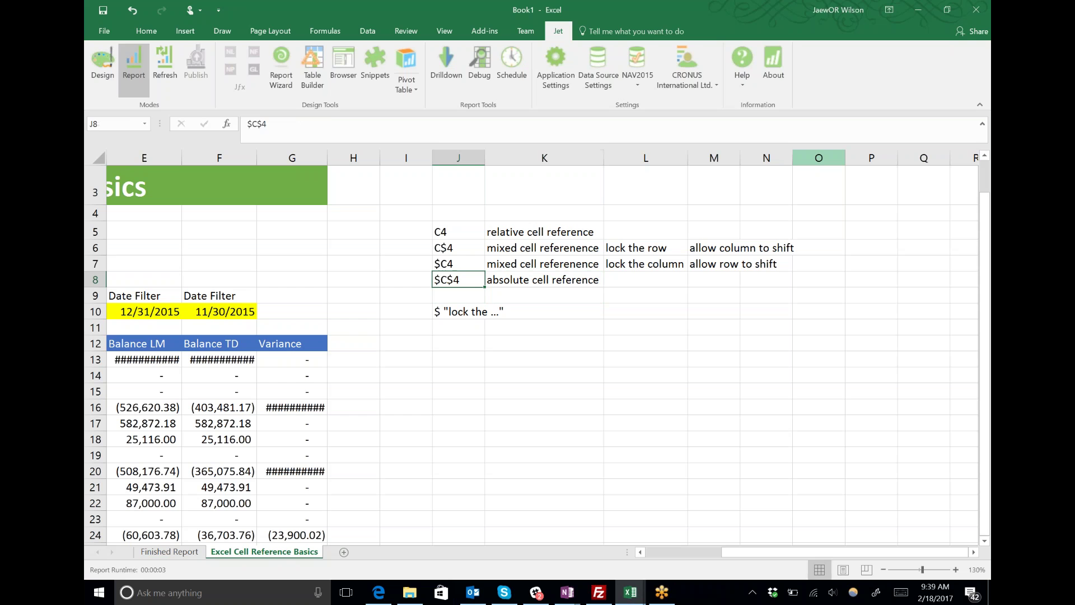
{"action": "left_click", "coordinate": [544, 279]}
{"action": "left_click", "coordinate": [645, 279]}
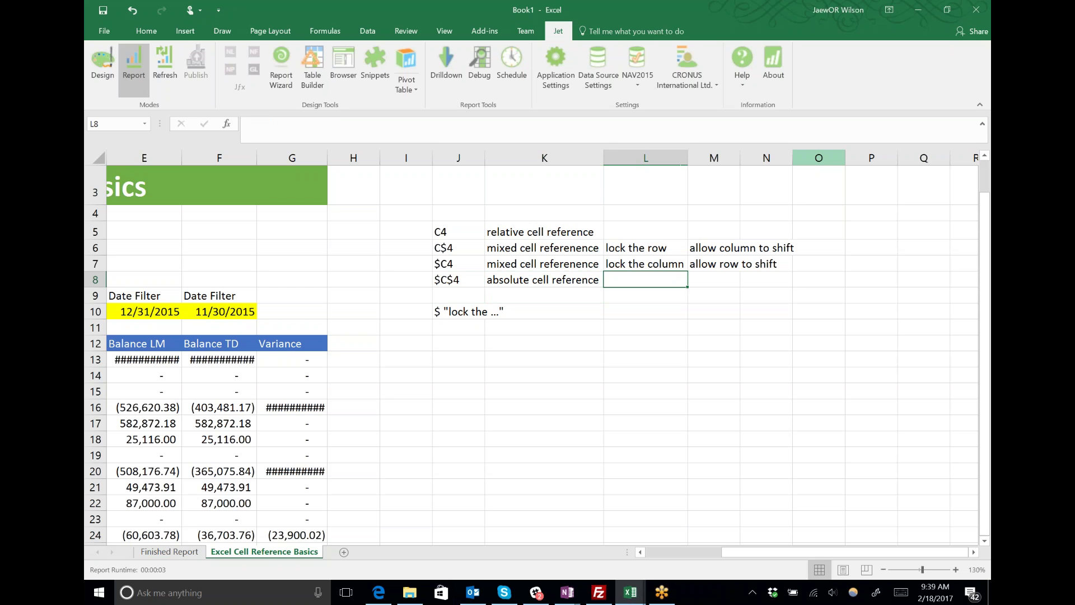
{"action": "type", "text": "lock the col"}
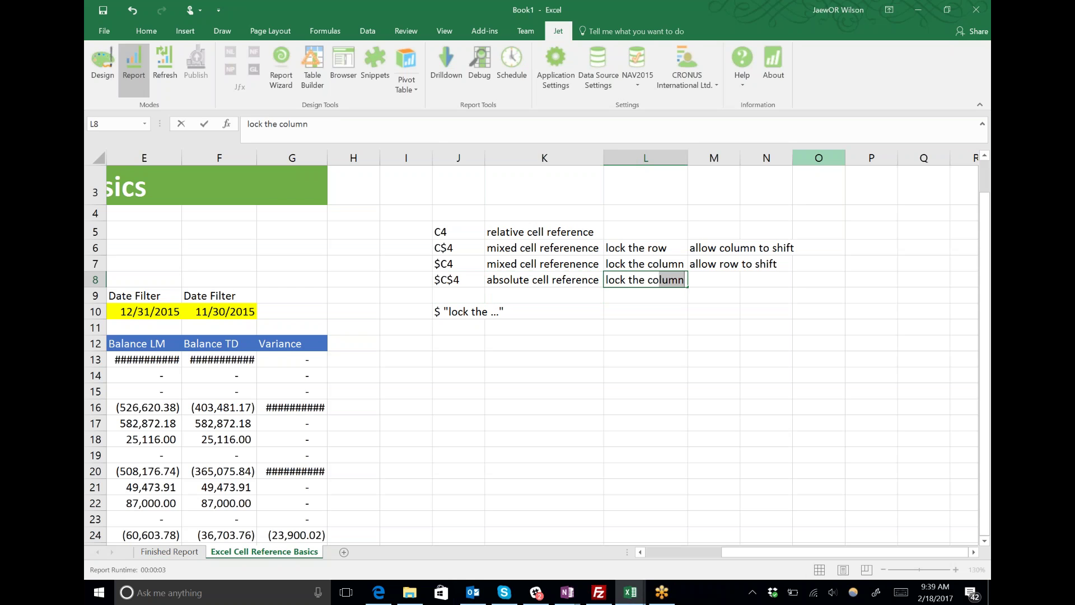
{"action": "type", "text": "umn and the row"}
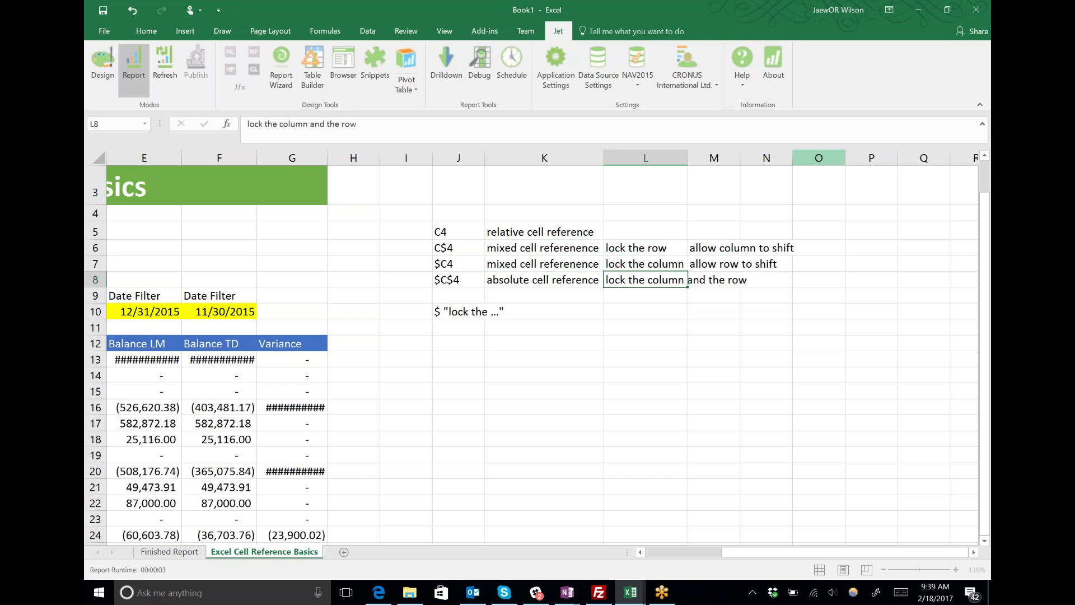
{"action": "key", "text": "Return"}
Autofit column L and add 'nothing shifts' in M8
{"action": "left_click", "coordinate": [646, 157]}
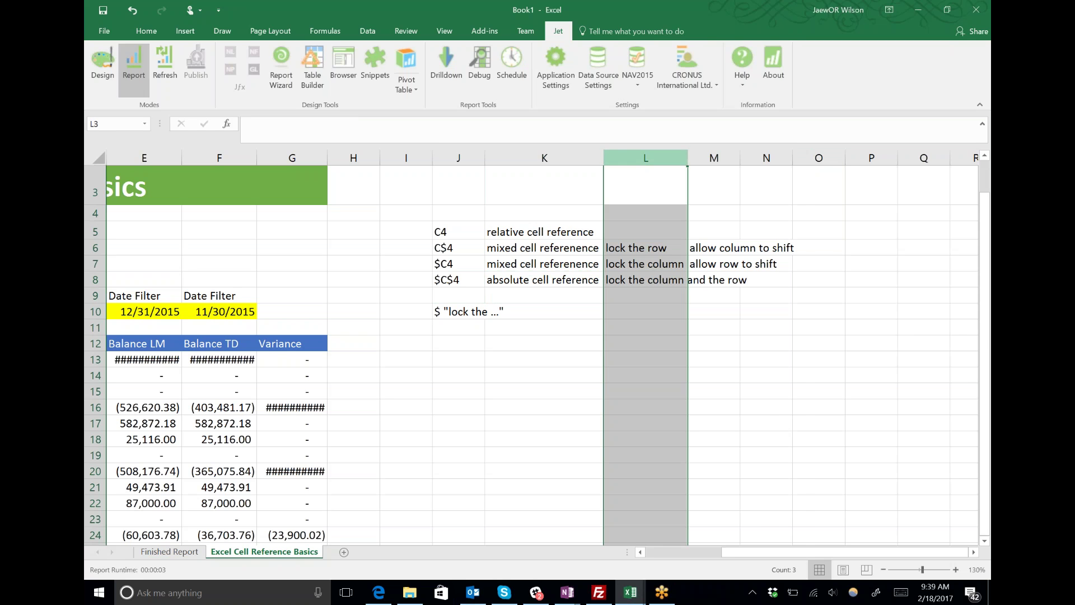
{"action": "double_click", "coordinate": [688, 158]}
{"action": "key", "text": "Right"}
{"action": "key", "text": "Right"}
{"action": "key", "text": "Down"}
{"action": "key", "text": "Down"}
{"action": "key", "text": "Down"}
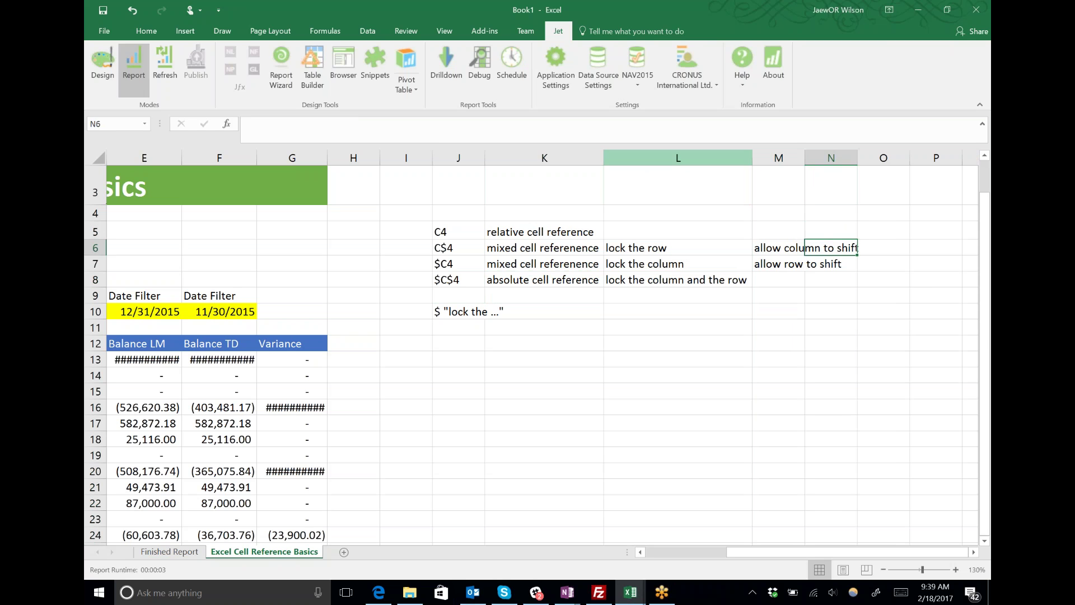
{"action": "key", "text": "Down"}
{"action": "key", "text": "Down"}
{"action": "key", "text": "Left"}
{"action": "type", "text": "nothing shifts"}
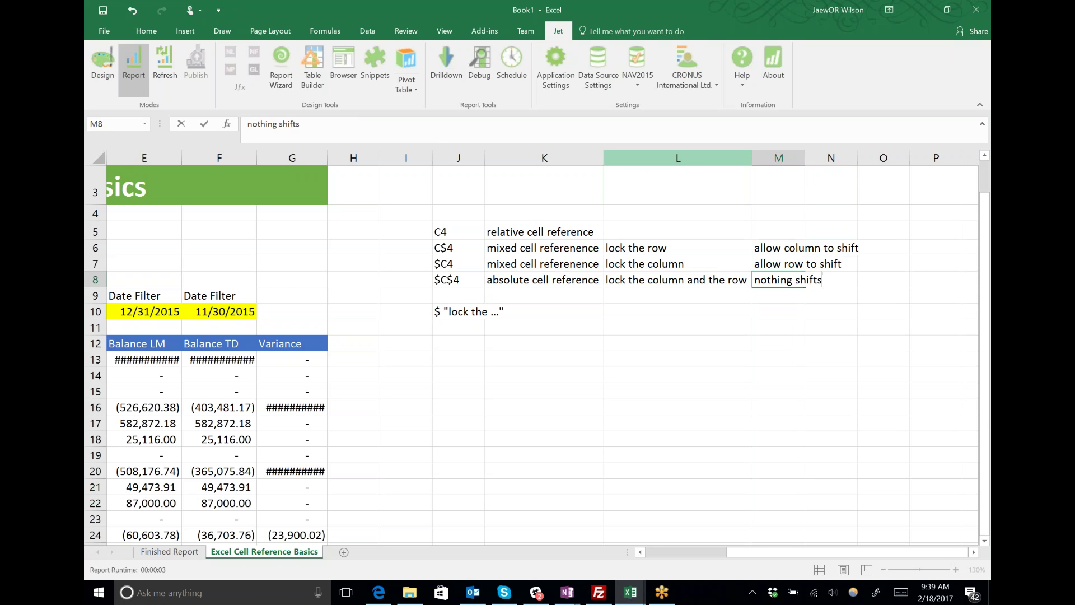
{"action": "key", "text": "Return"}
{"action": "left_click", "coordinate": [678, 280]}
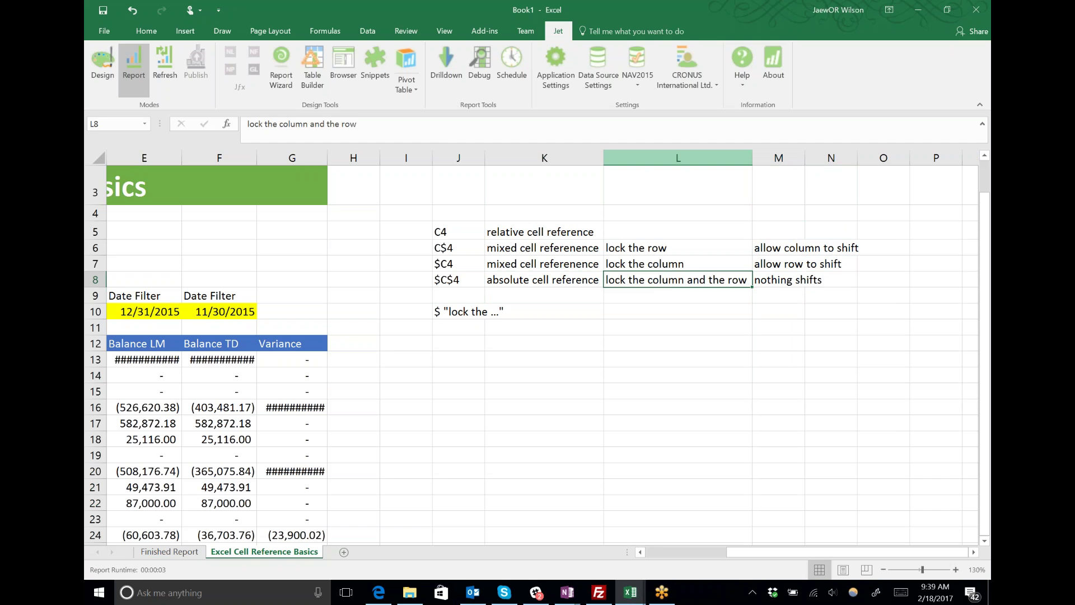
Enter 'column filters' in cell I6 beside the C$4 example and autofit column I
{"action": "key", "text": "Left"}
{"action": "key", "text": "Left"}
{"action": "key", "text": "Left"}
{"action": "key", "text": "Left"}
{"action": "key", "text": "Left"}
{"action": "key", "text": "Left"}
{"action": "key", "text": "Left"}
{"action": "key", "text": "Left"}
{"action": "key", "text": "Left"}
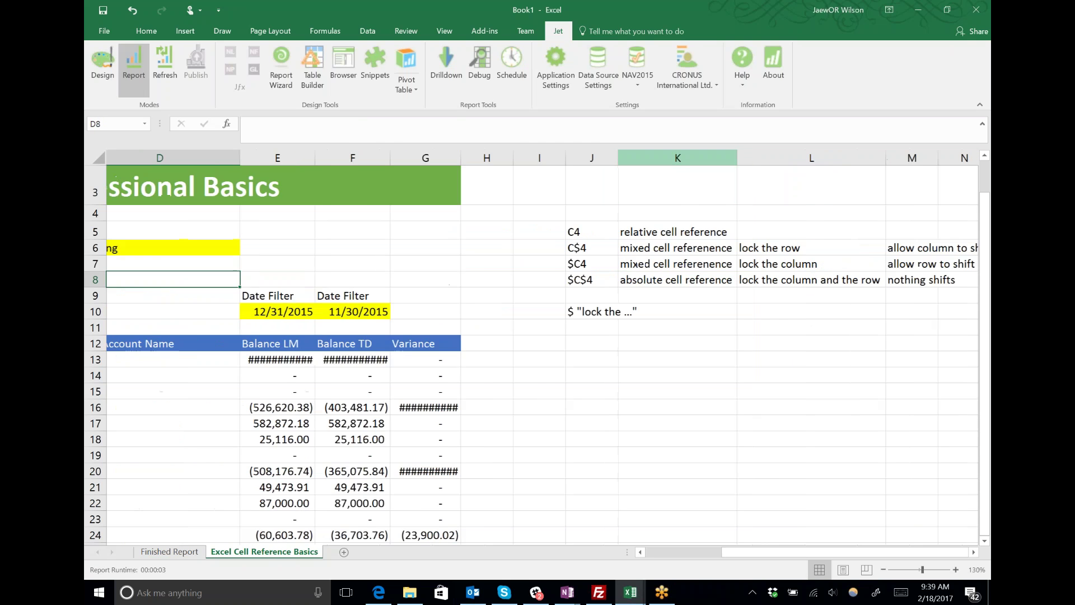
{"action": "key", "text": "Left"}
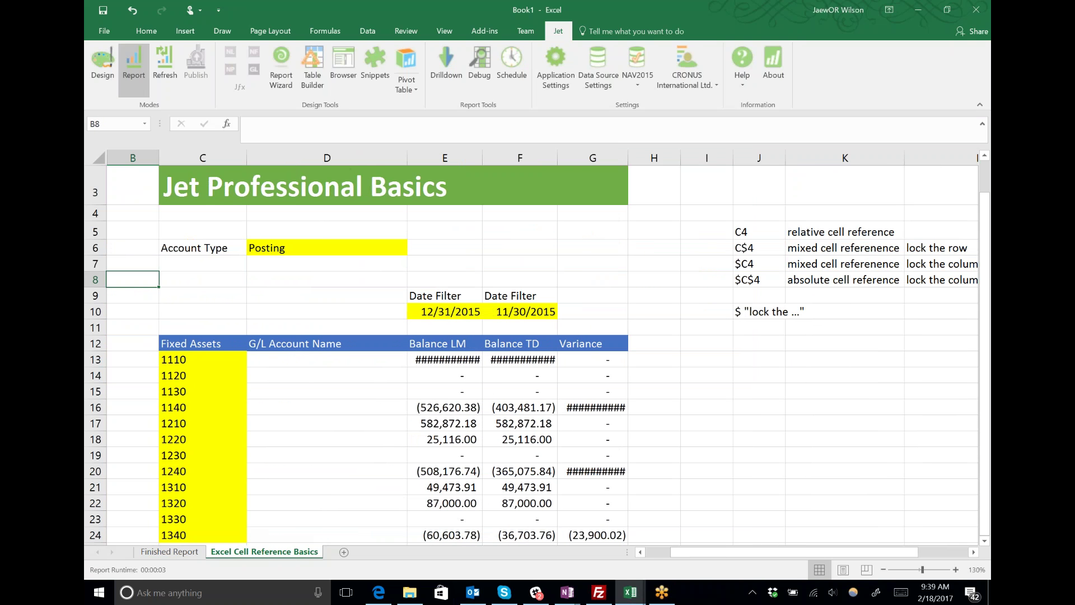
{"action": "left_click", "coordinate": [722, 224]}
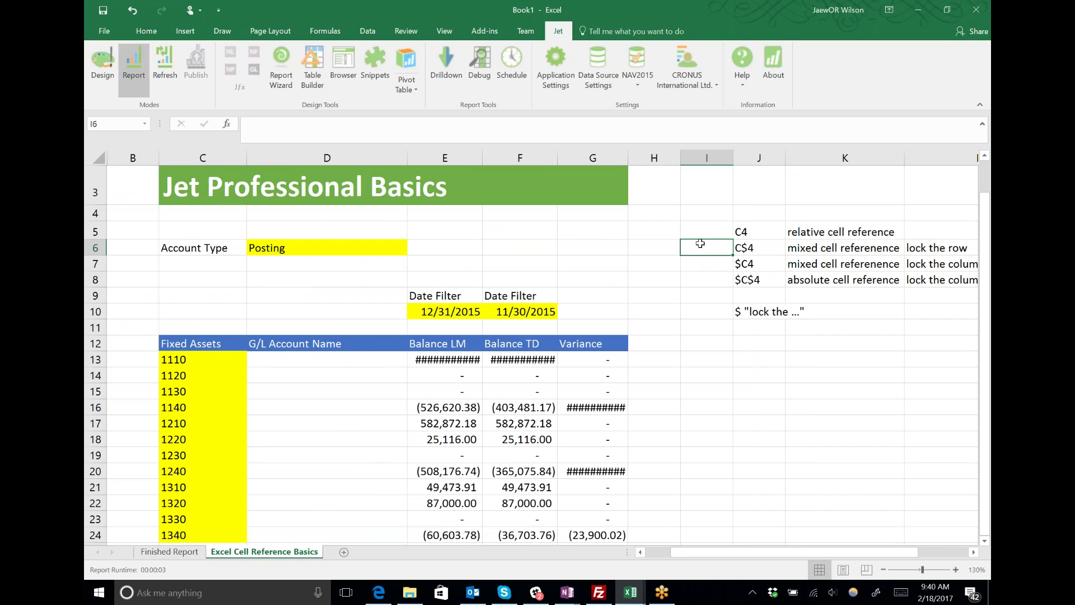
{"action": "type", "text": "colum"}
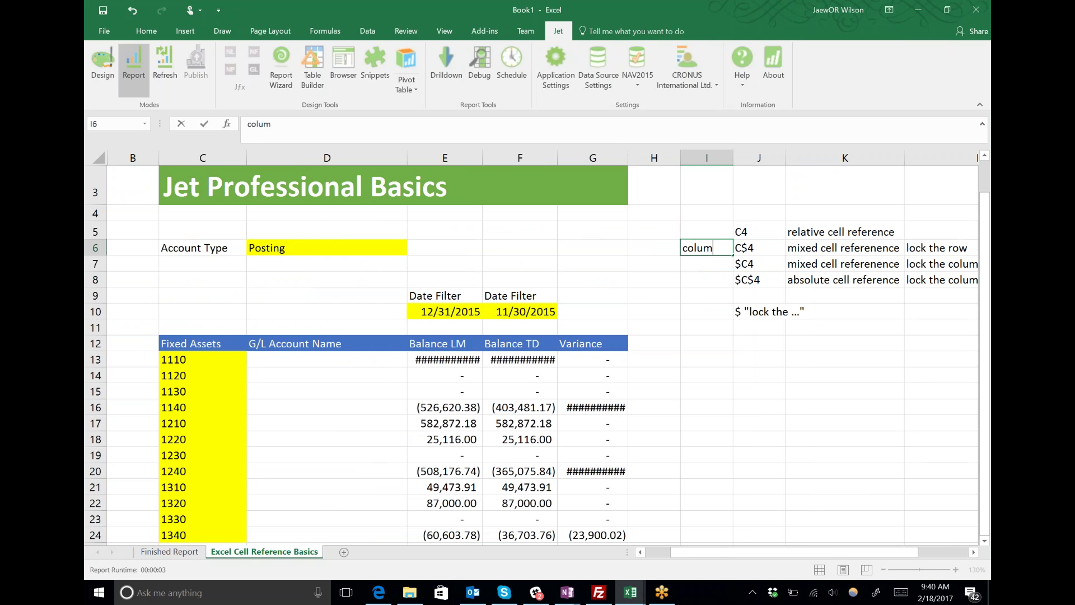
{"action": "type", "text": "n filters"}
{"action": "key", "text": "Return"}
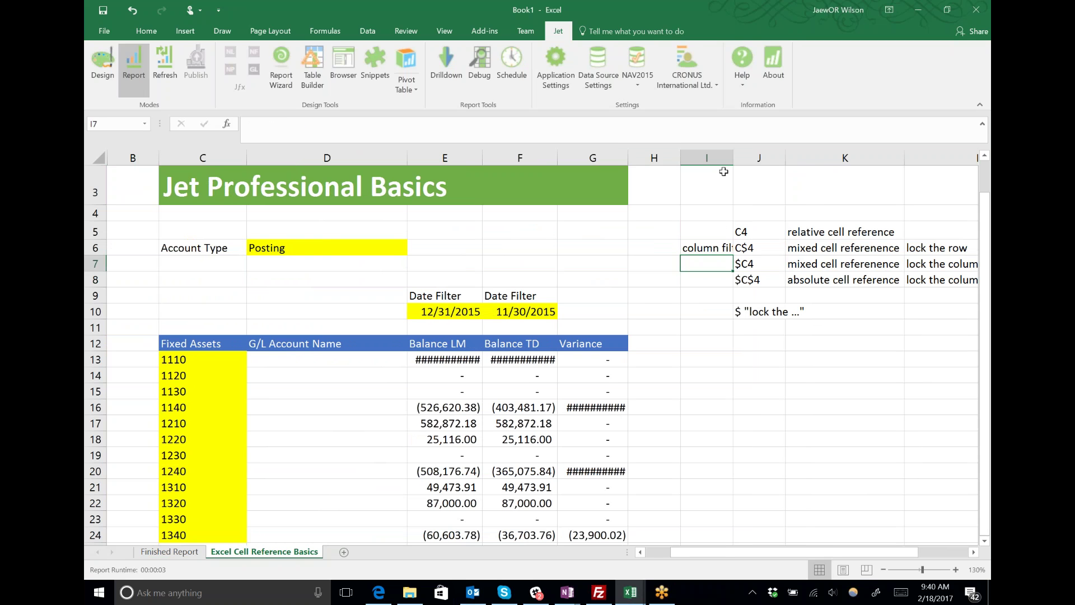
{"action": "double_click", "coordinate": [730, 159]}
Autofit columns E and F so the balances in E13 and F13 display
{"action": "left_click", "coordinate": [442, 360]}
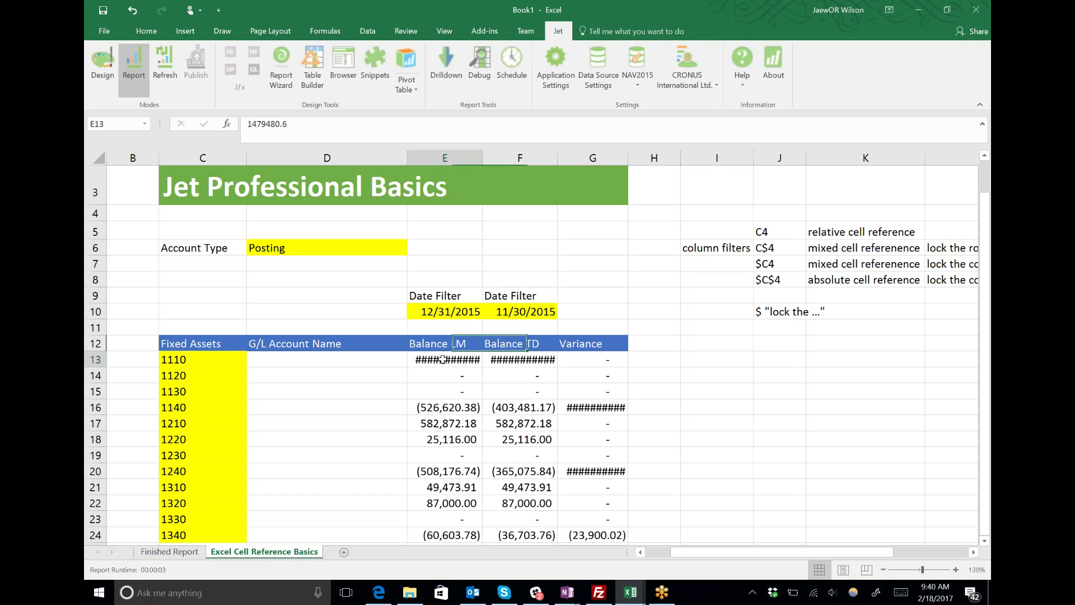
{"action": "double_click", "coordinate": [482, 158]}
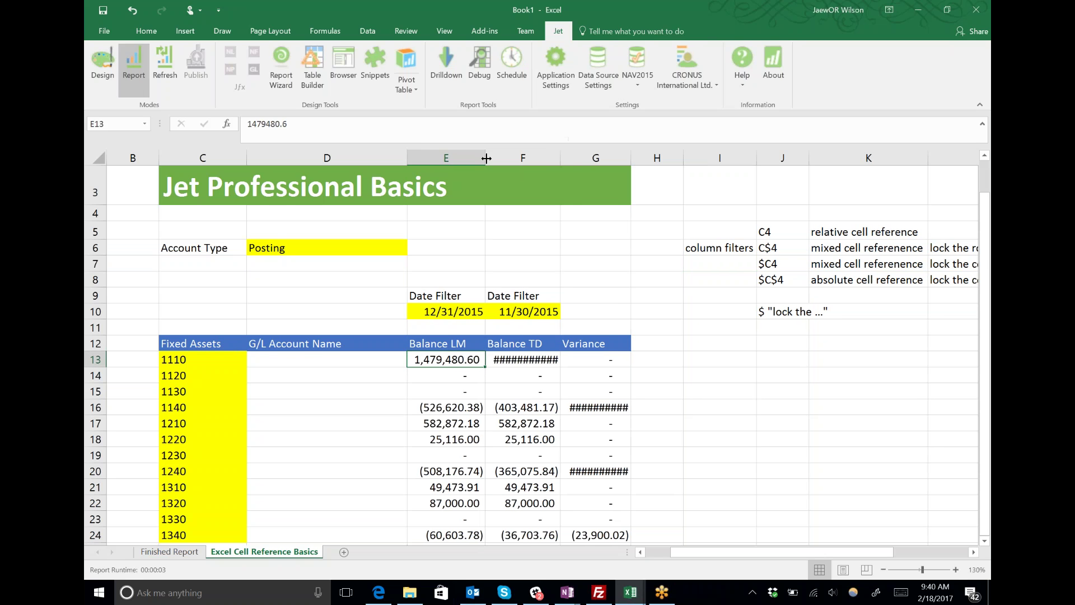
{"action": "double_click", "coordinate": [561, 158]}
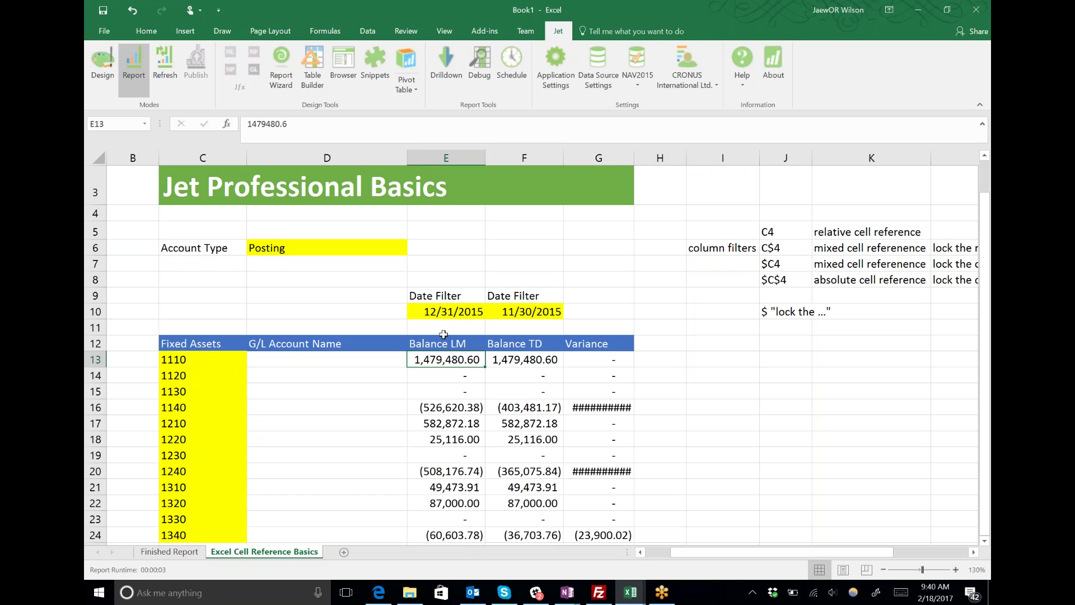
{"action": "left_click", "coordinate": [453, 160]}
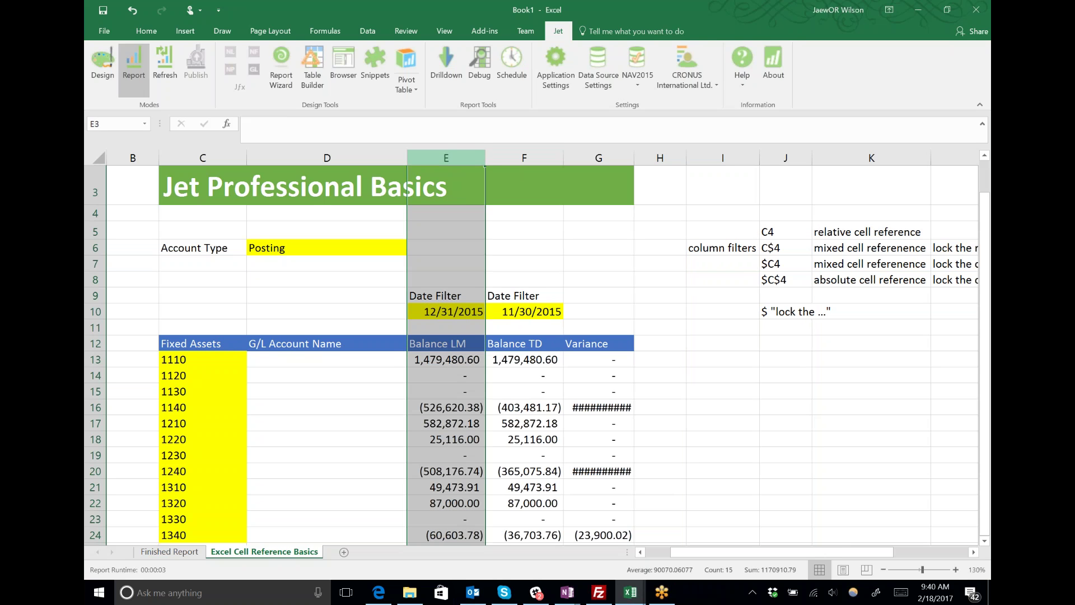
{"action": "left_click", "coordinate": [515, 157]}
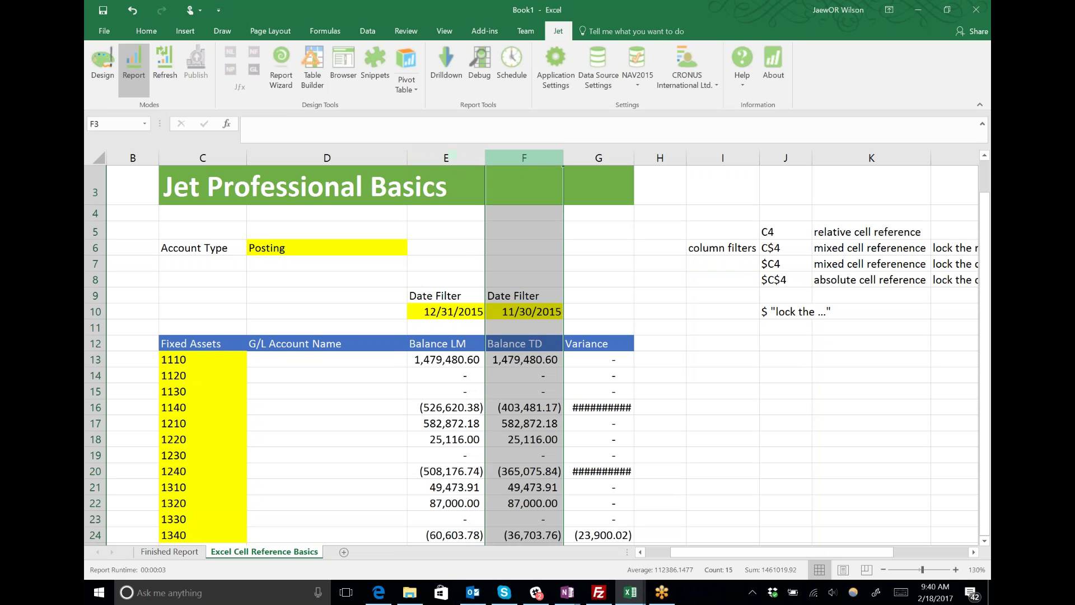
Move 12/31/2015 into F10 so it sits level with 11/30/2015 in E10
{"action": "left_click", "coordinate": [440, 307]}
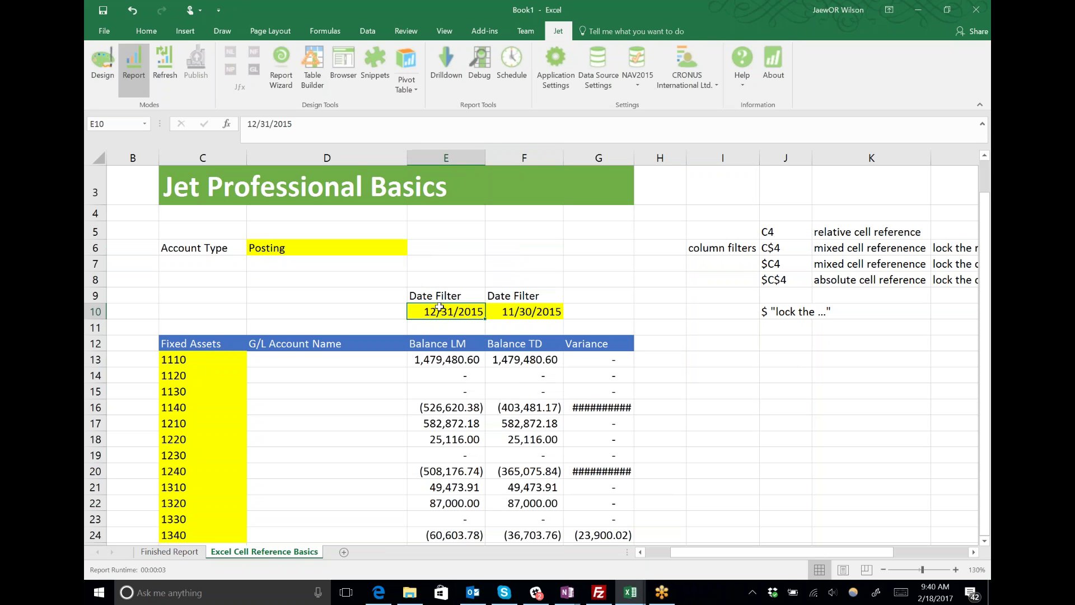
{"action": "key", "text": "ctrl+c"}
{"action": "key", "text": "Down"}
{"action": "key", "text": "Right"}
{"action": "key", "text": "ctrl+v"}
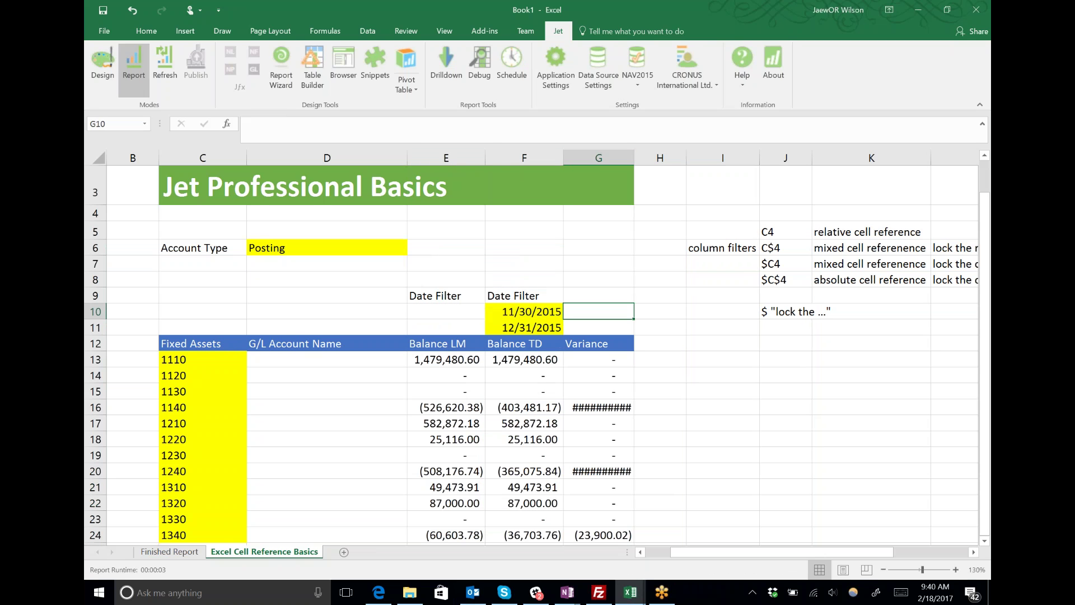
{"action": "key", "text": "Up"}
{"action": "key", "text": "Left"}
{"action": "key", "text": "Down"}
{"action": "key", "text": "Right"}
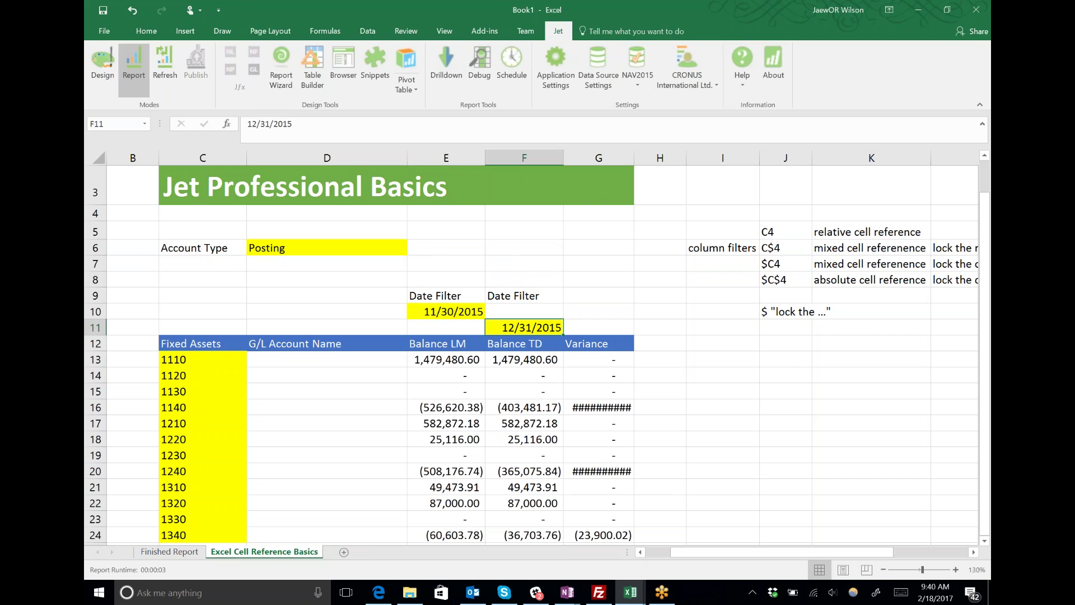
{"action": "key", "text": "ctrl+x"}
{"action": "key", "text": "Up"}
{"action": "key", "text": "ctrl+v"}
{"action": "key", "text": "Left"}
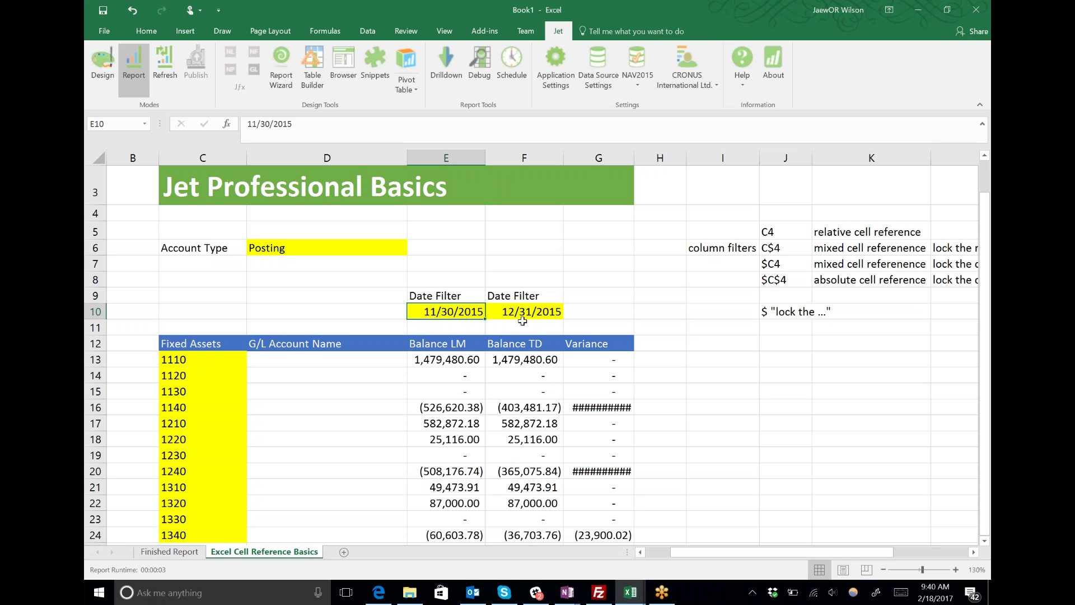
{"action": "left_click", "coordinate": [442, 361]}
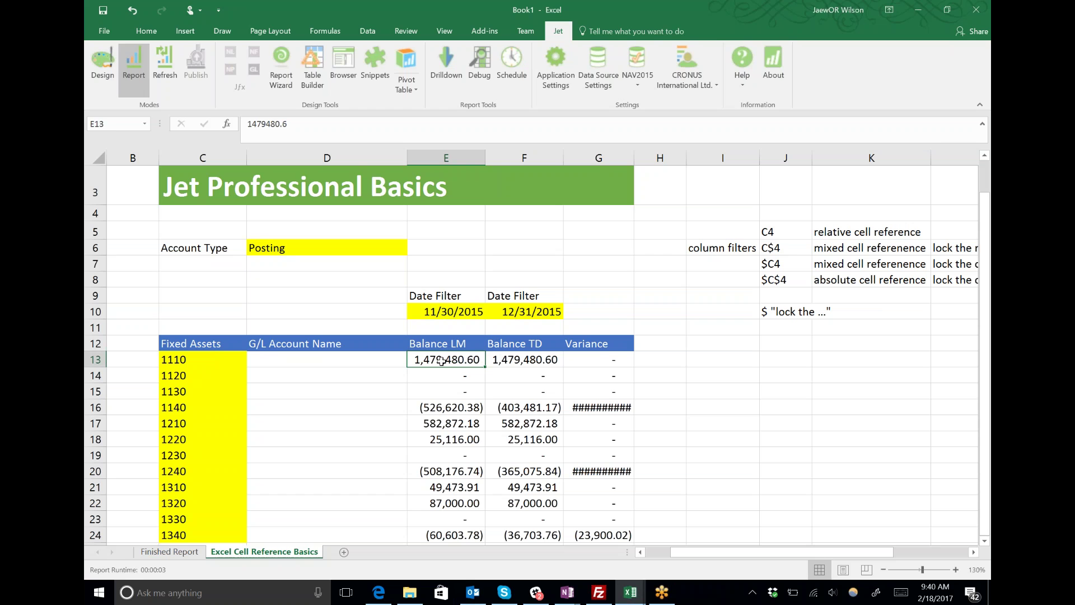
Enter the mixed-reference formula =E$10 in Balance LM cell E13
{"action": "double_click", "coordinate": [442, 361]}
{"action": "key", "text": "shift+End"}
{"action": "key", "text": "Escape"}
{"action": "left_click_drag", "start_coordinate": [446, 360], "coordinate": [524, 360]}
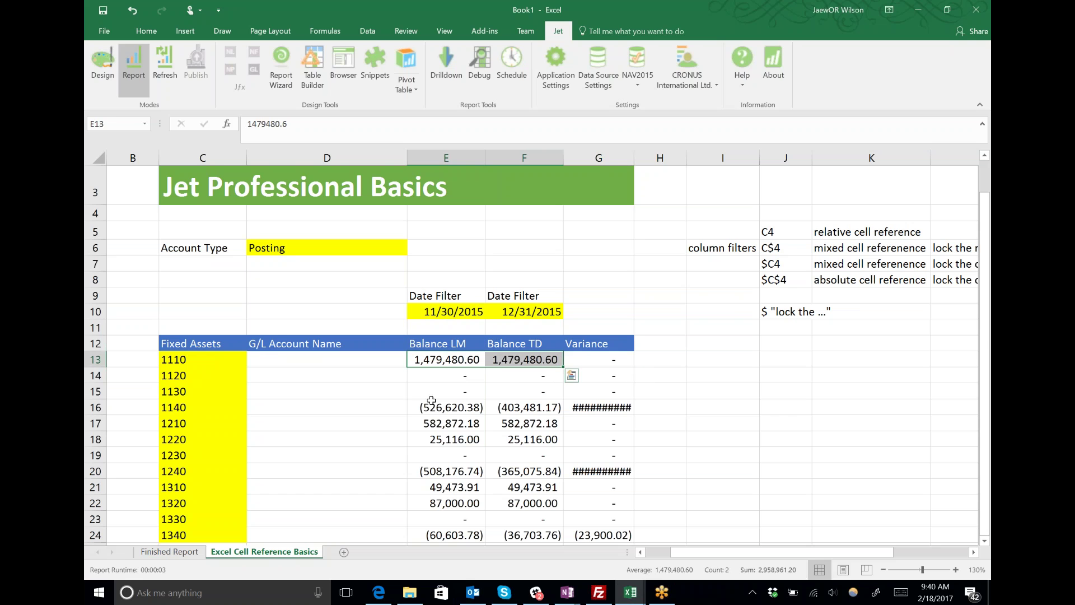
{"action": "left_click", "coordinate": [436, 313]}
{"action": "left_click_drag", "start_coordinate": [520, 308], "coordinate": [435, 312]}
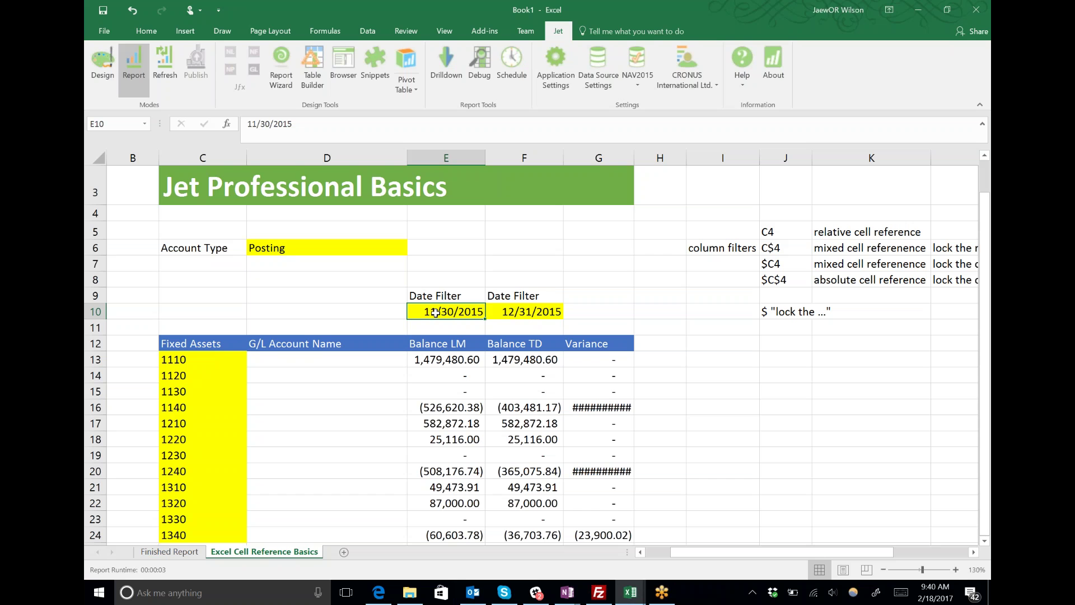
{"action": "key", "text": "Down"}
{"action": "key", "text": "Down"}
{"action": "key", "text": "Down"}
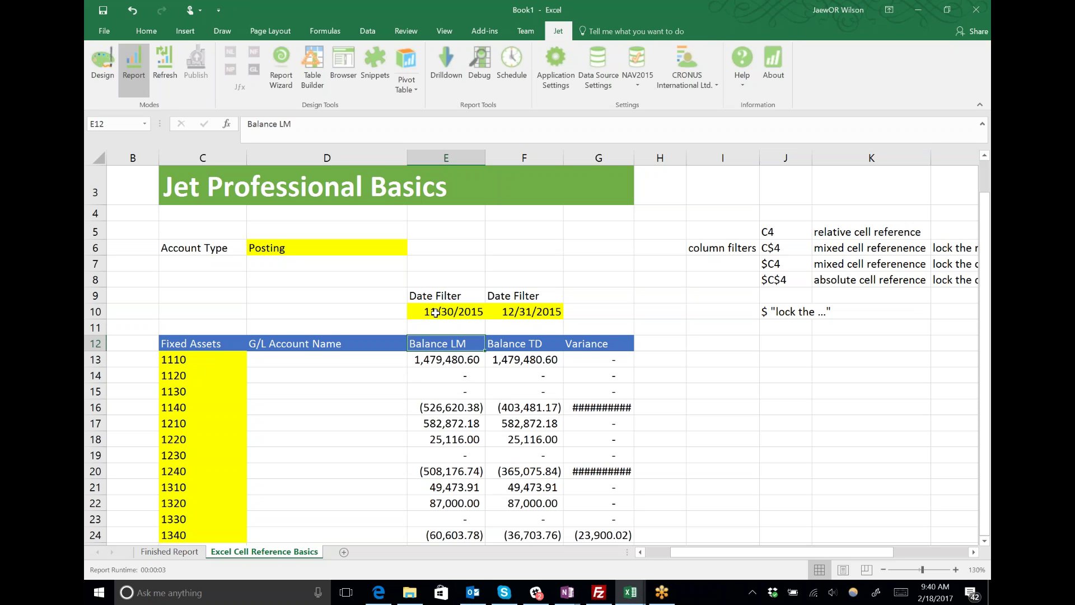
{"action": "type", "text": "="}
{"action": "key", "text": "Up"}
{"action": "key", "text": "Up"}
{"action": "key", "text": "Up"}
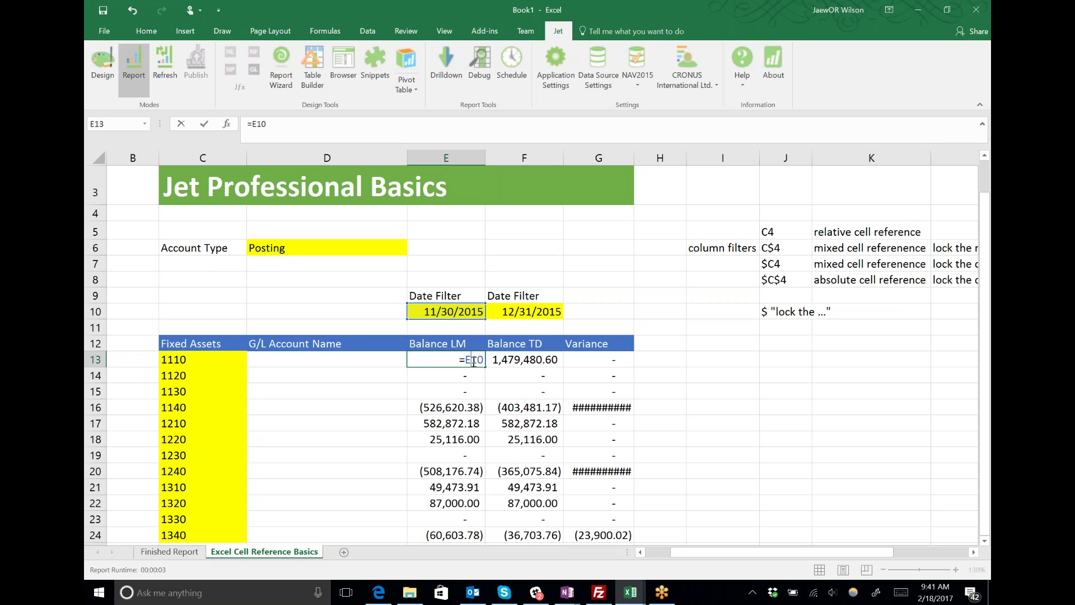
{"action": "type", "text": "$"}
{"action": "key", "text": "Return"}
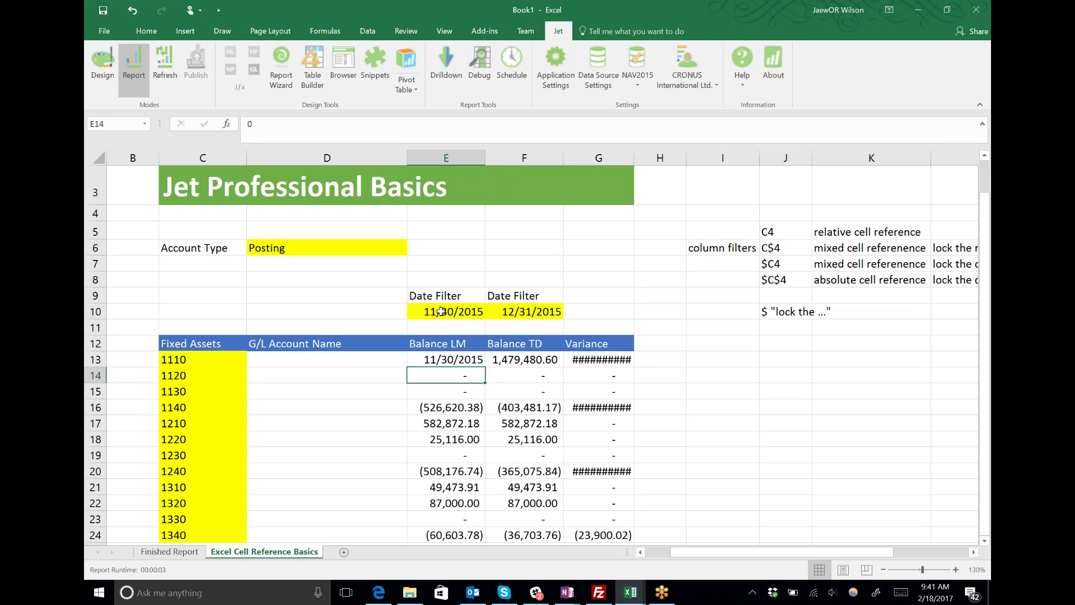
Fill =E$10 down column E to row 24 and check the copied formulas in E14 and E15
{"action": "left_click", "coordinate": [459, 356]}
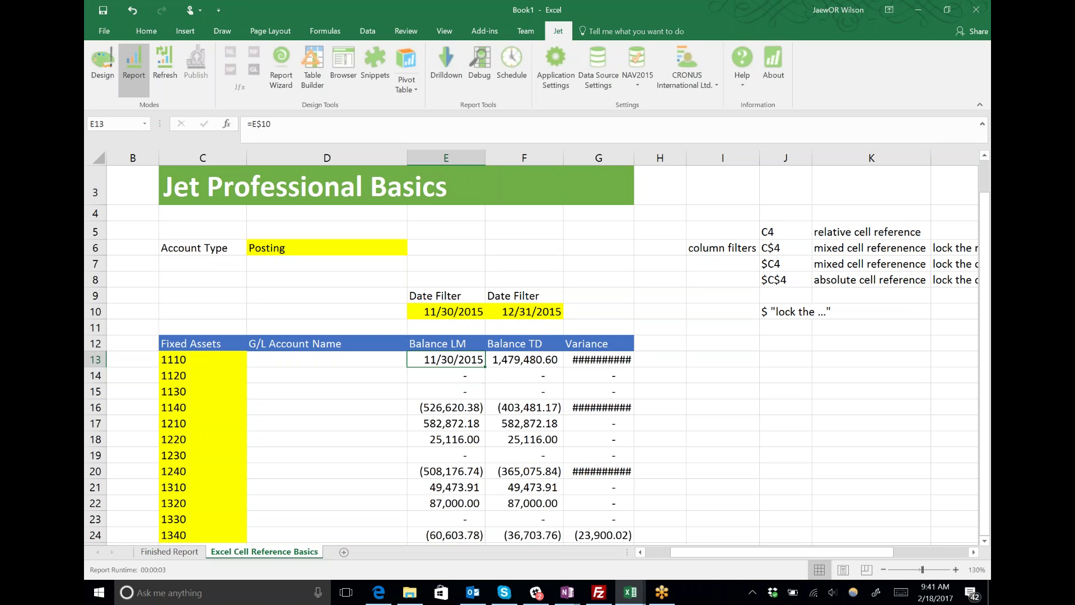
{"action": "double_click", "coordinate": [485, 367]}
{"action": "key", "text": "Down"}
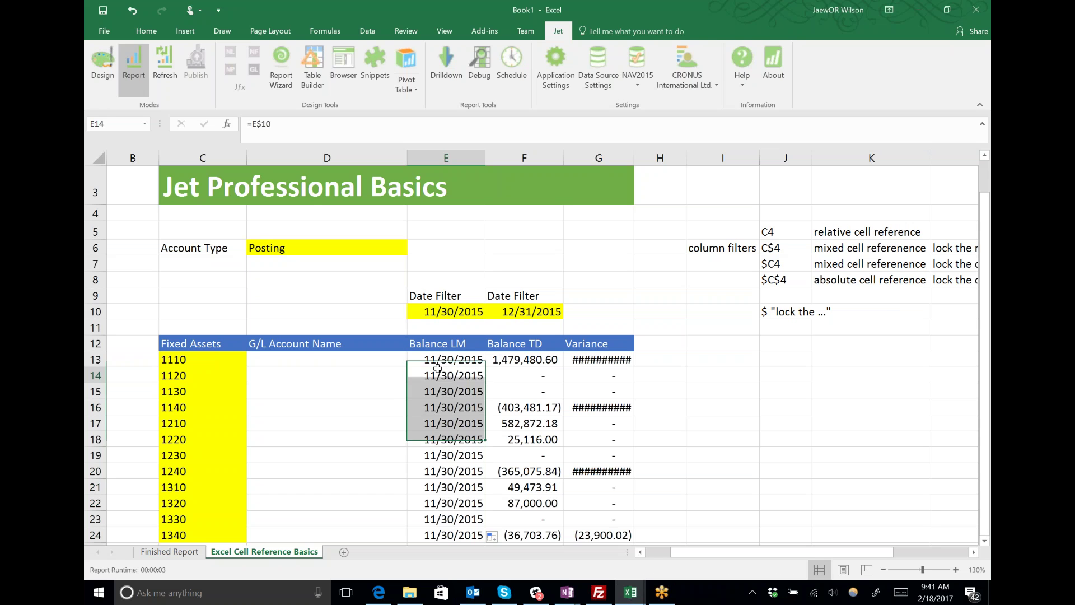
{"action": "key", "text": "F2"}
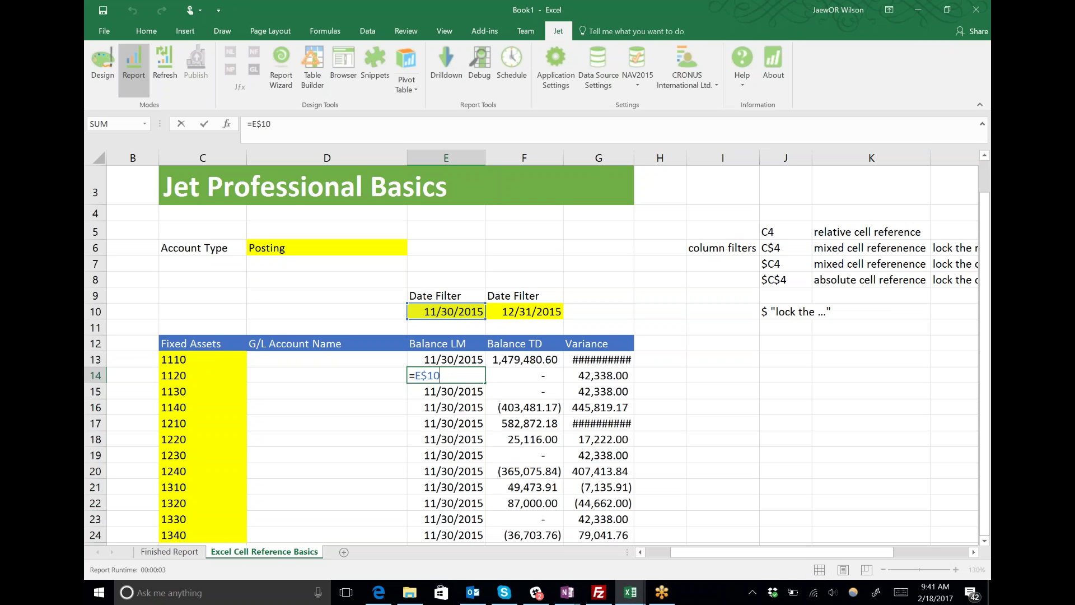
{"action": "key", "text": "Escape"}
{"action": "key", "text": "Down"}
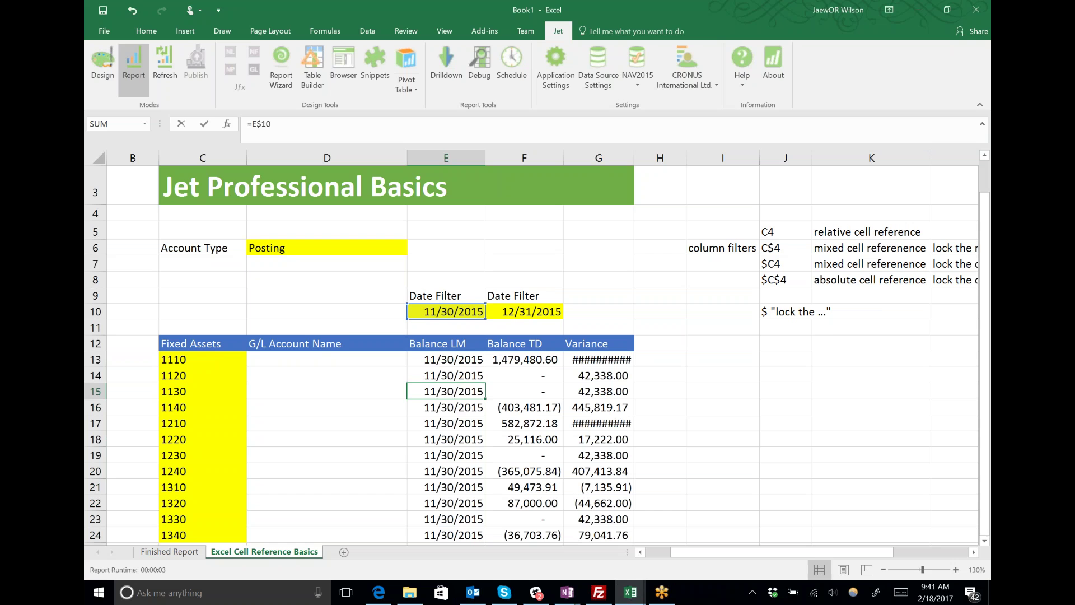
{"action": "key", "text": "F2"}
{"action": "left_click", "coordinate": [445, 359]}
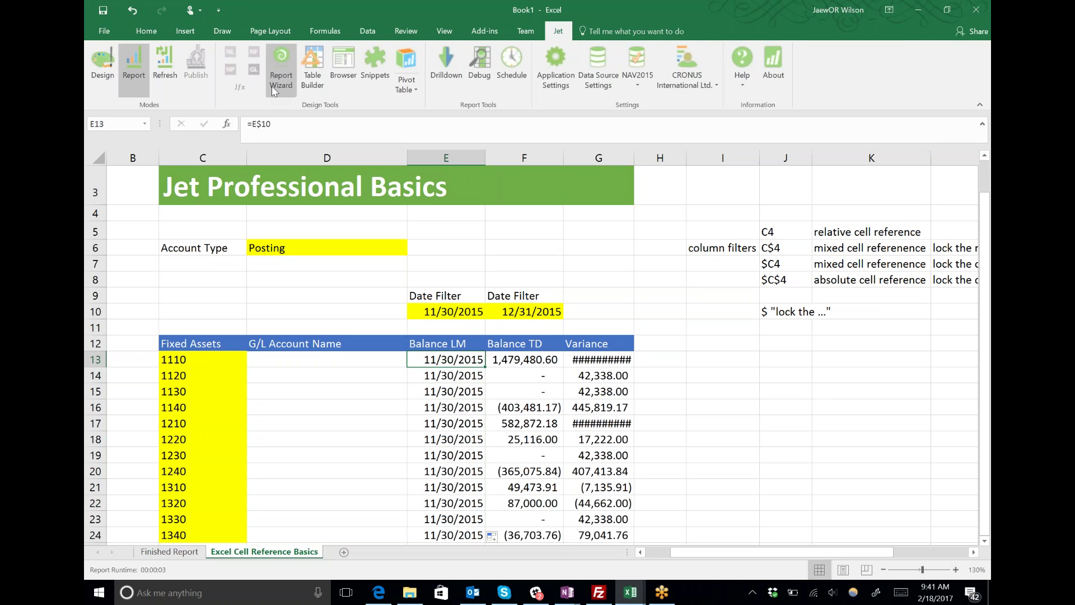
Change E13 to the absolute formula =$E$10 and paste it into F13
{"action": "left_click", "coordinate": [253, 124]}
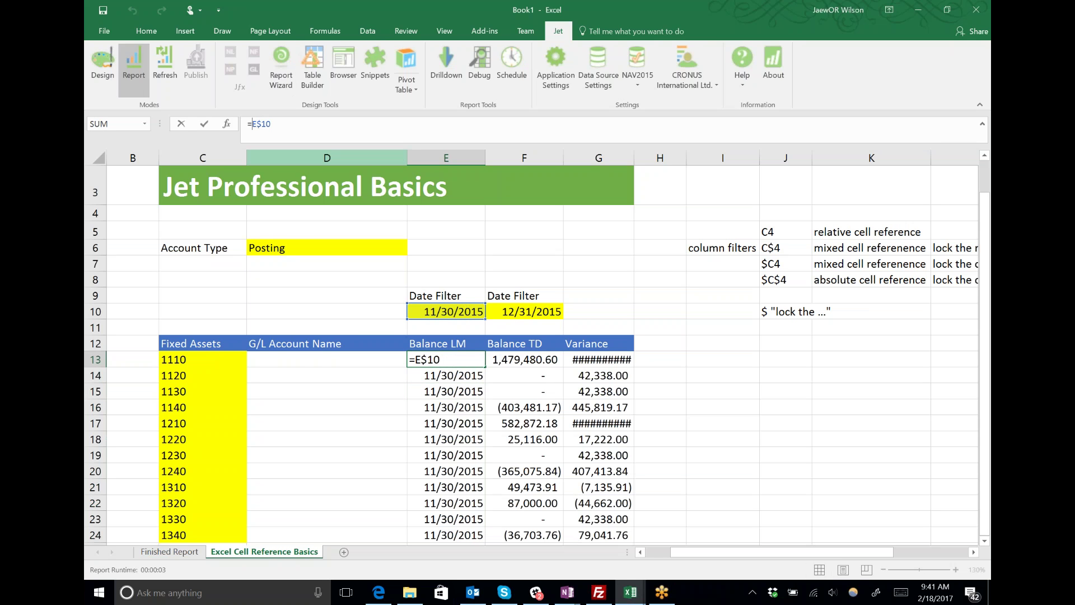
{"action": "type", "text": "$"}
{"action": "key", "text": "Return"}
{"action": "key", "text": "Up"}
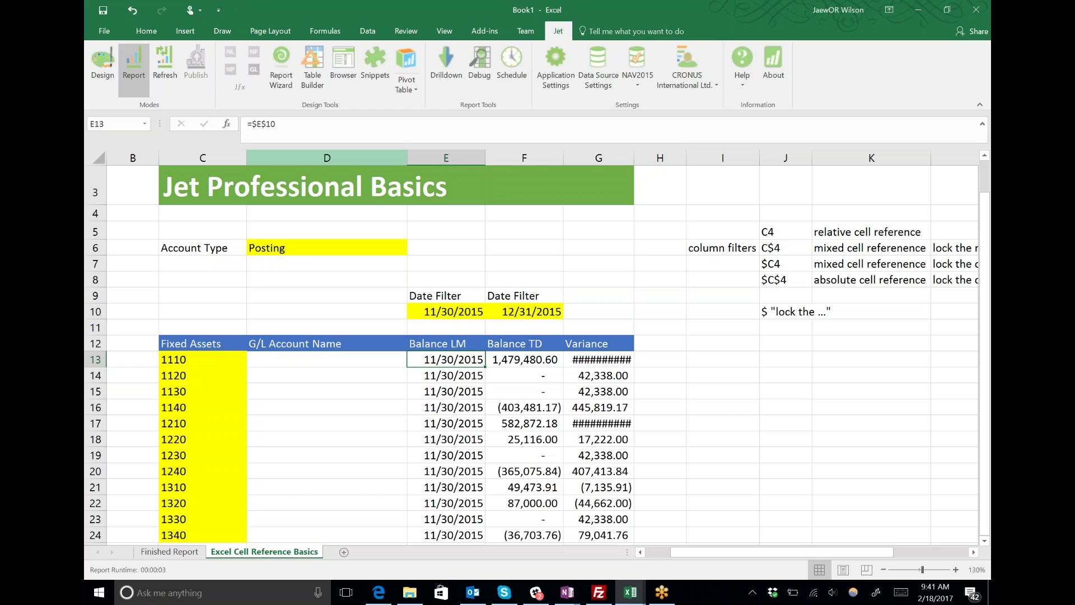
{"action": "key", "text": "Right"}
{"action": "key", "text": "ctrl+v"}
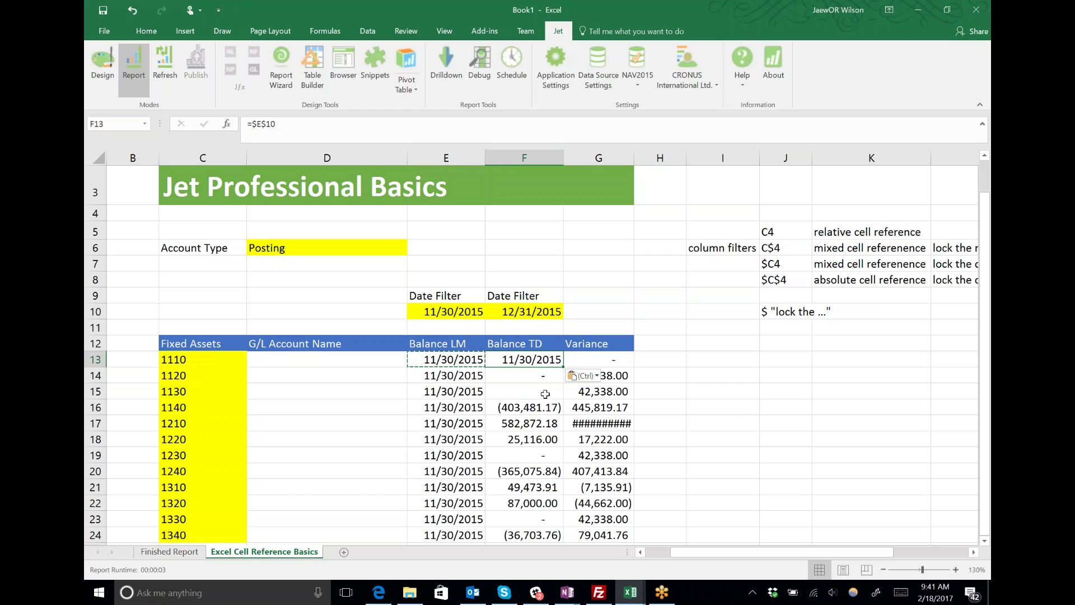
{"action": "key", "text": "Left"}
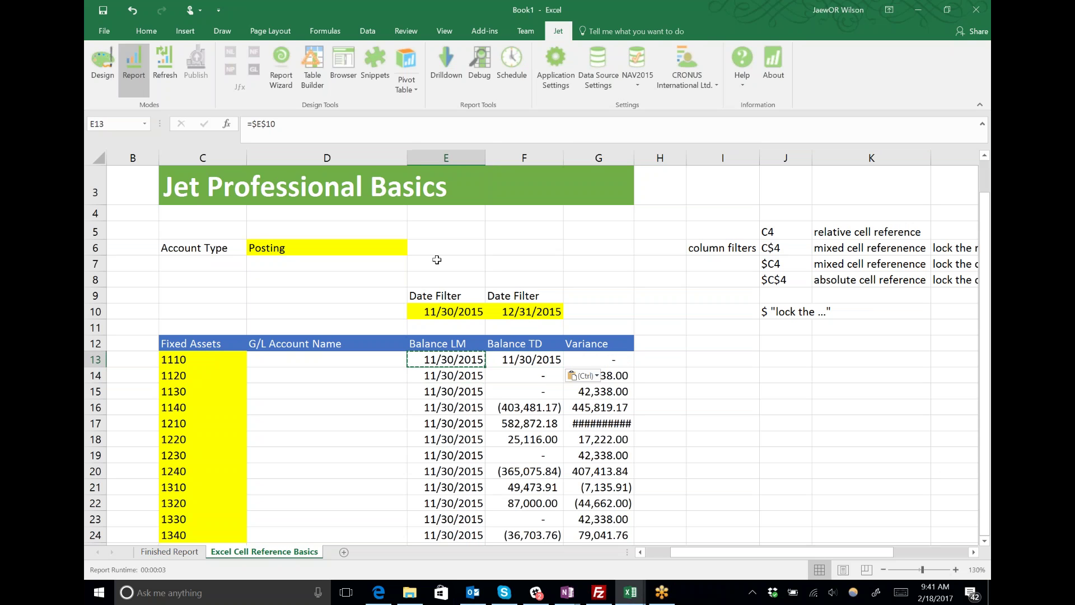
Restore E13 to =E$10, fill it right into F13, then down both columns to row 22
{"action": "left_click", "coordinate": [255, 124]}
{"action": "key", "text": "Delete"}
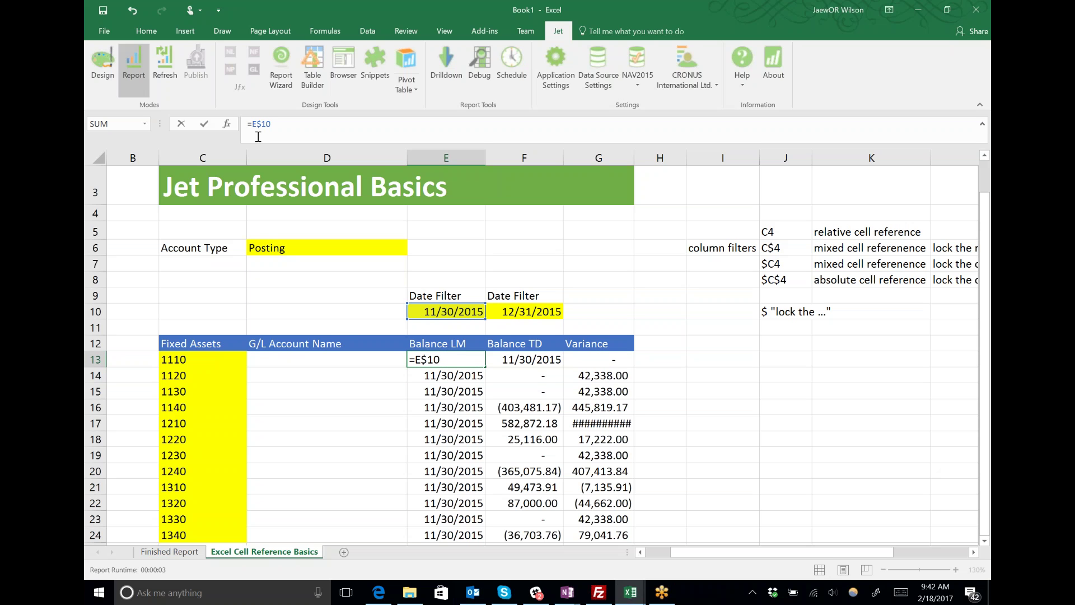
{"action": "key", "text": "Return"}
{"action": "key", "text": "Up"}
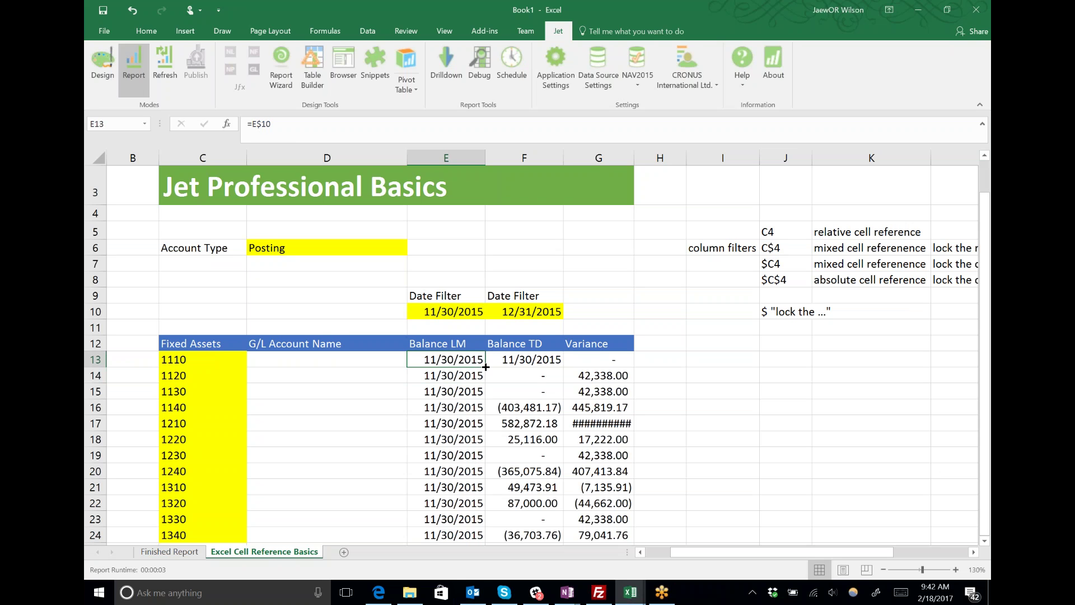
{"action": "left_click_drag", "start_coordinate": [481, 368], "coordinate": [540, 361]}
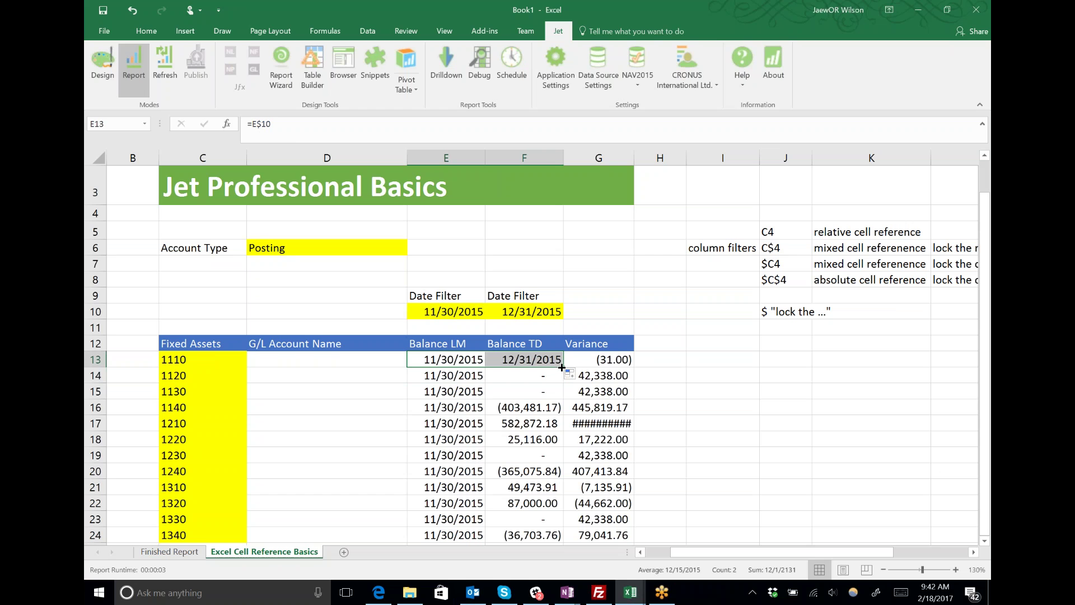
{"action": "left_click_drag", "start_coordinate": [561, 368], "coordinate": [565, 508]}
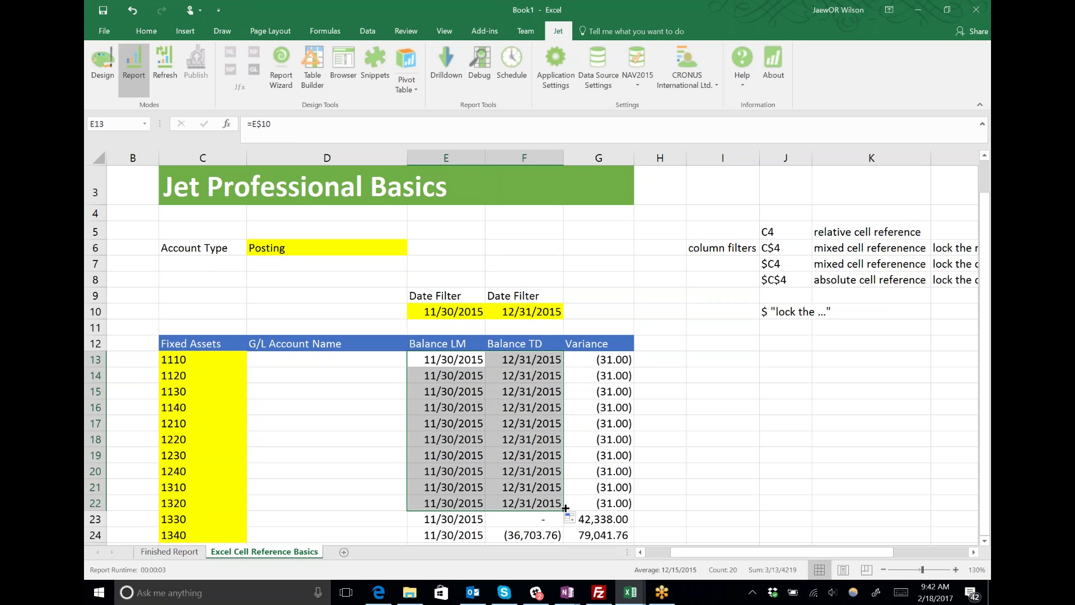
Enter the label 'row filter' in cell I7 below the column filters note
{"action": "left_click", "coordinate": [772, 250]}
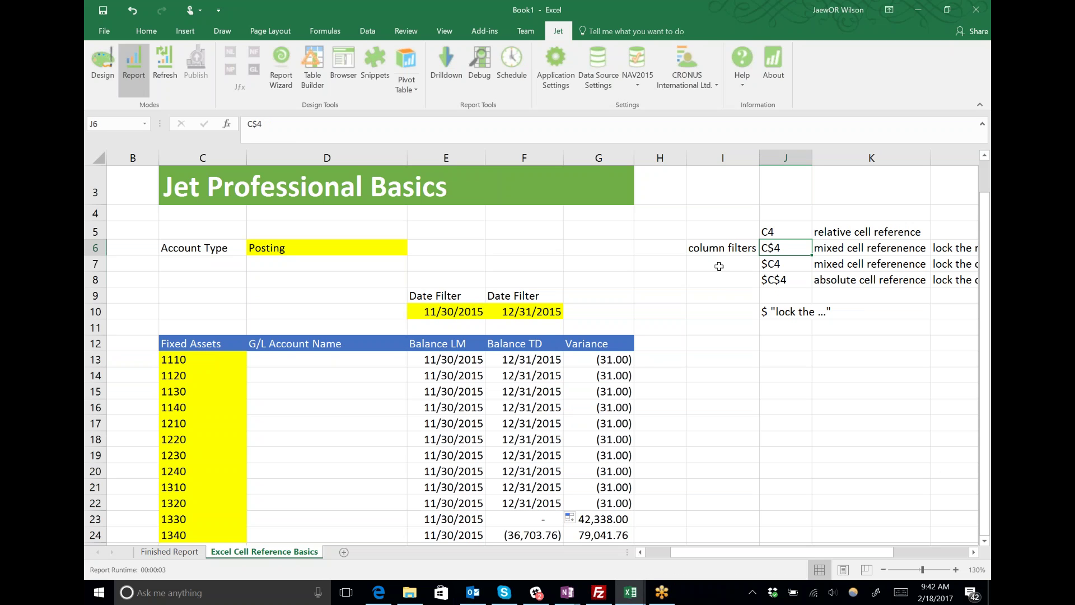
{"action": "key", "text": "Left"}
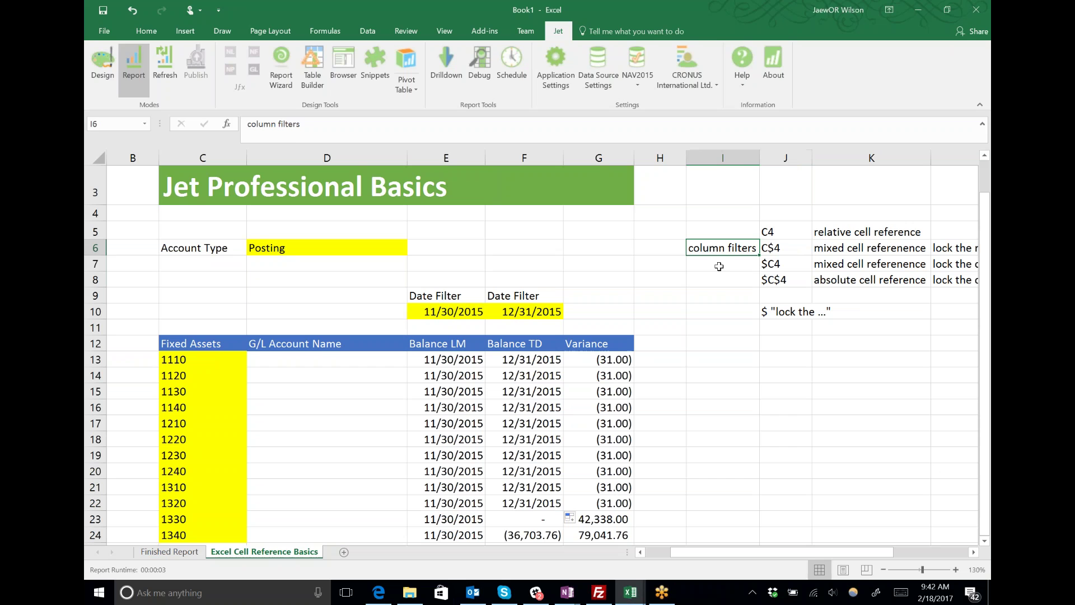
{"action": "left_click", "coordinate": [719, 267]}
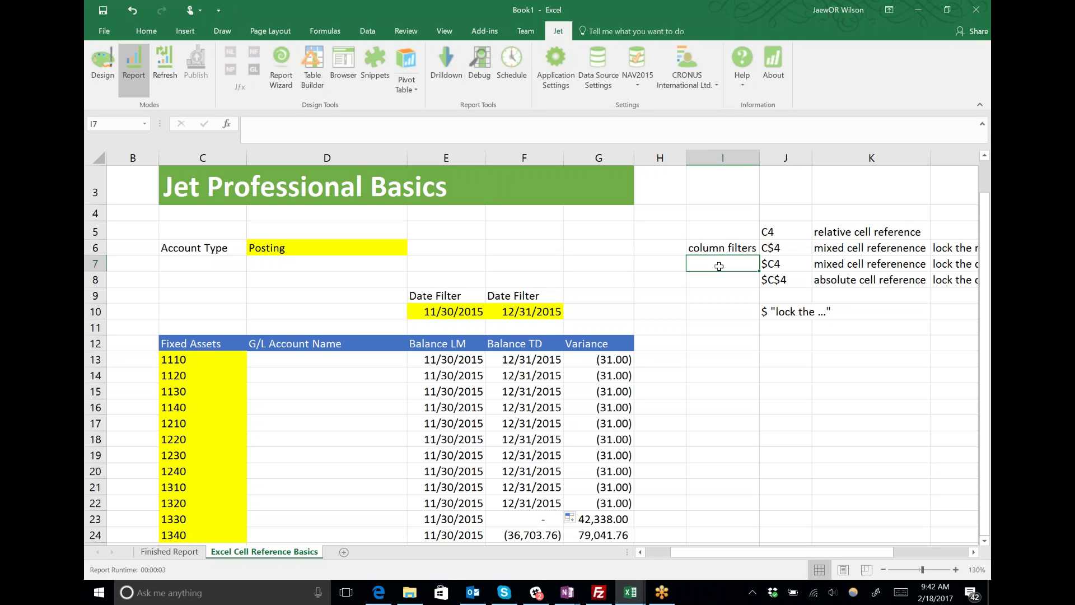
{"action": "type", "text": "row filter"}
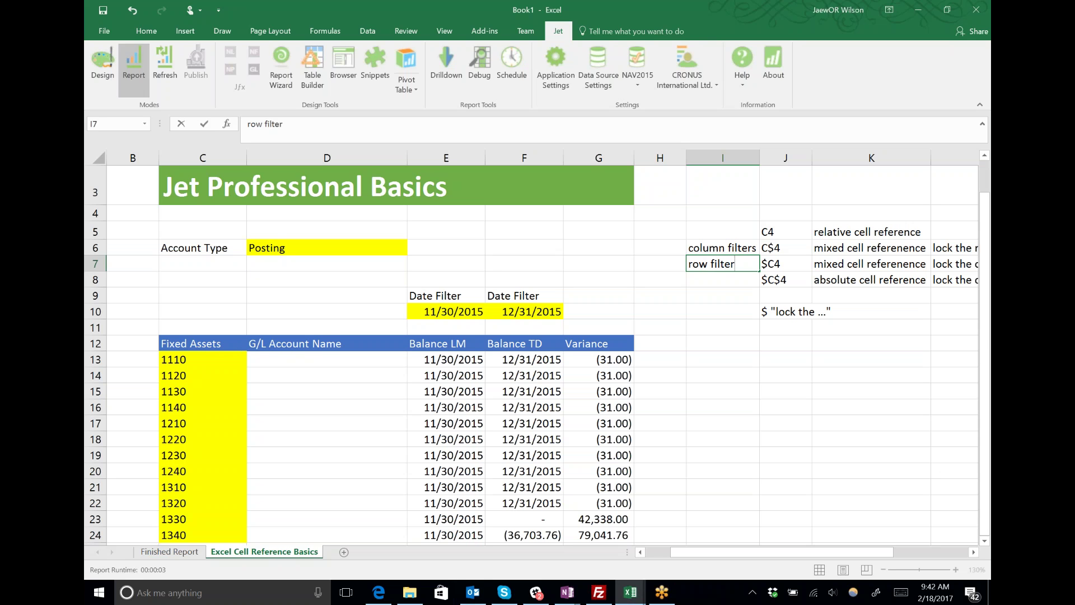
{"action": "key", "text": "Return"}
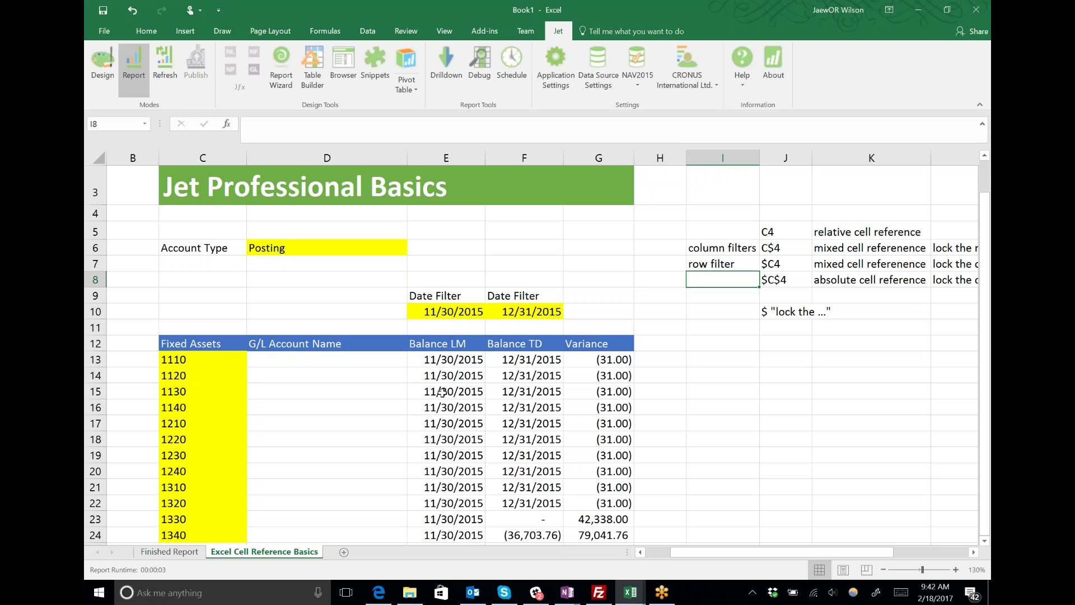
Select accounts C13:C20 and the Balance LM, TD and Variance values through row 23
{"action": "left_click", "coordinate": [195, 364]}
{"action": "left_click_drag", "start_coordinate": [195, 364], "coordinate": [196, 474]}
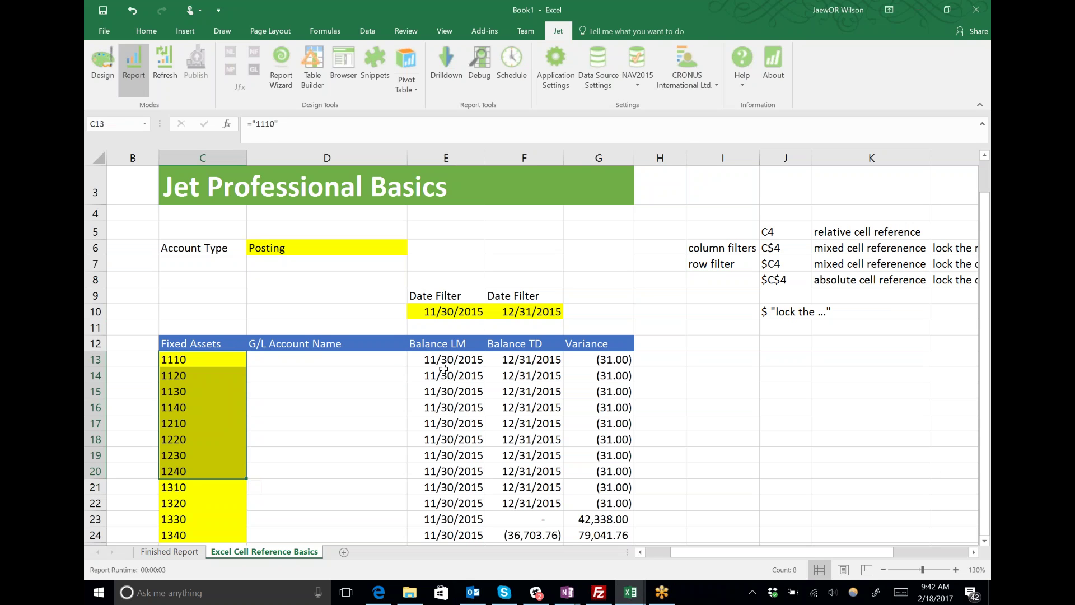
{"action": "left_click", "coordinate": [440, 364]}
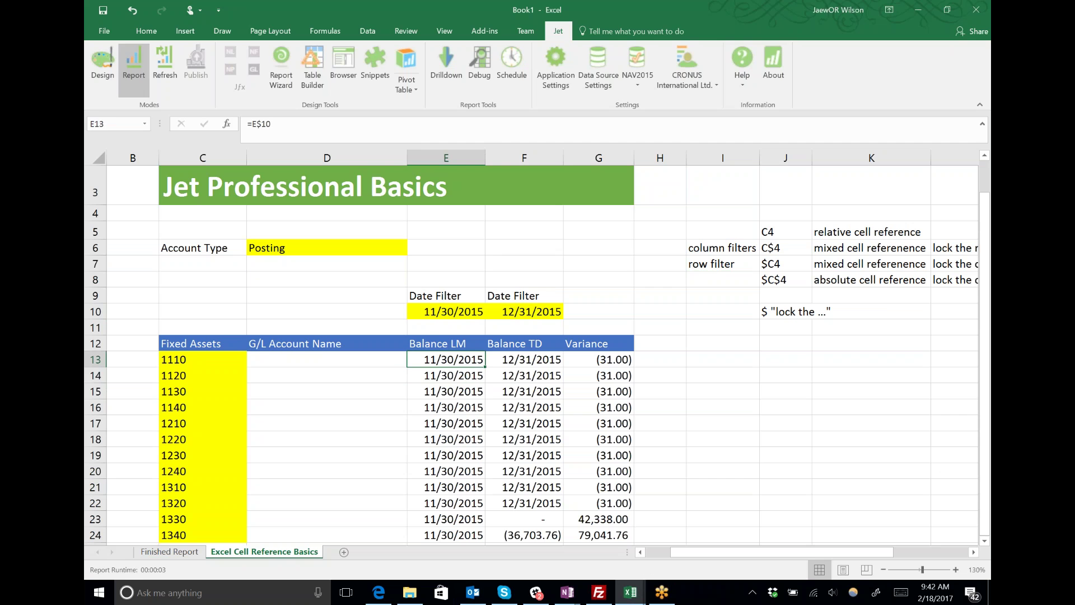
{"action": "left_click_drag", "start_coordinate": [448, 361], "coordinate": [599, 543]}
Clear the selected balances and fill E13:E24 with the column-locked formula =$C13
{"action": "key", "text": "Delete"}
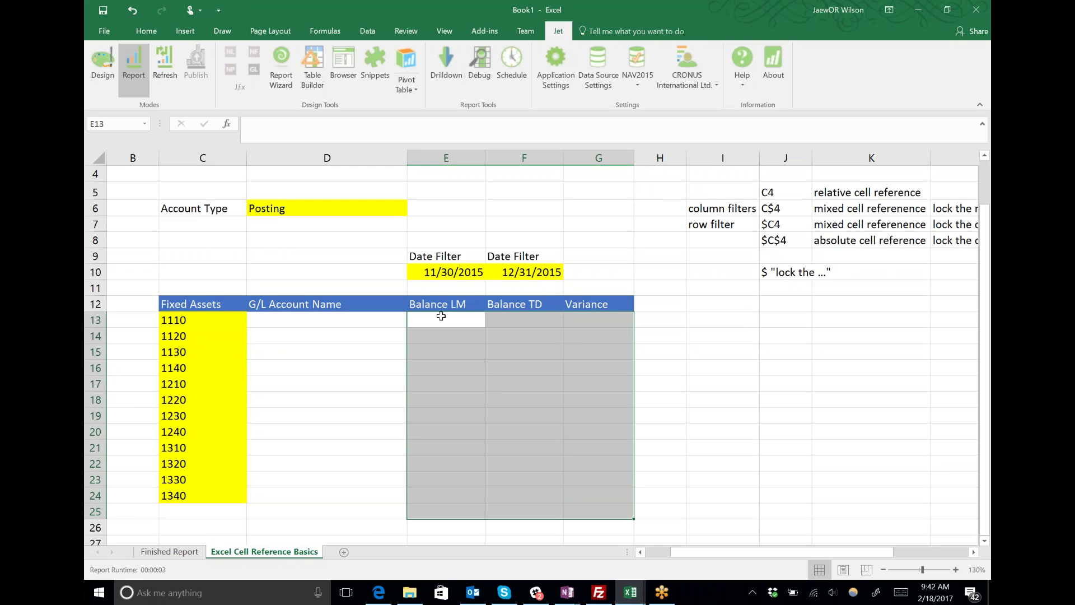
{"action": "left_click", "coordinate": [441, 316]}
{"action": "type", "text": "="}
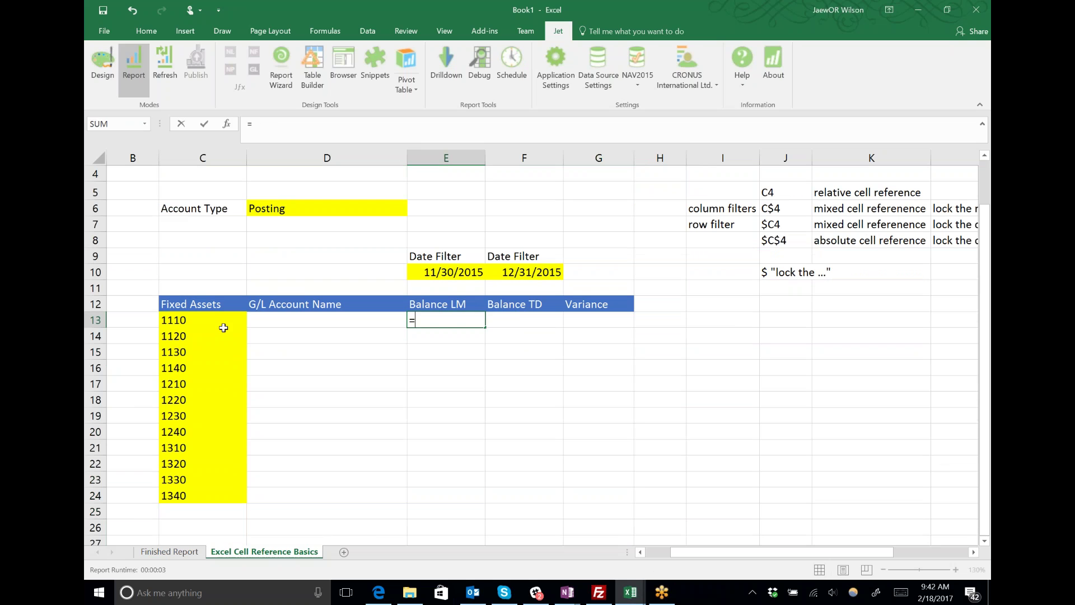
{"action": "left_click", "coordinate": [221, 333]}
{"action": "key", "text": "Up"}
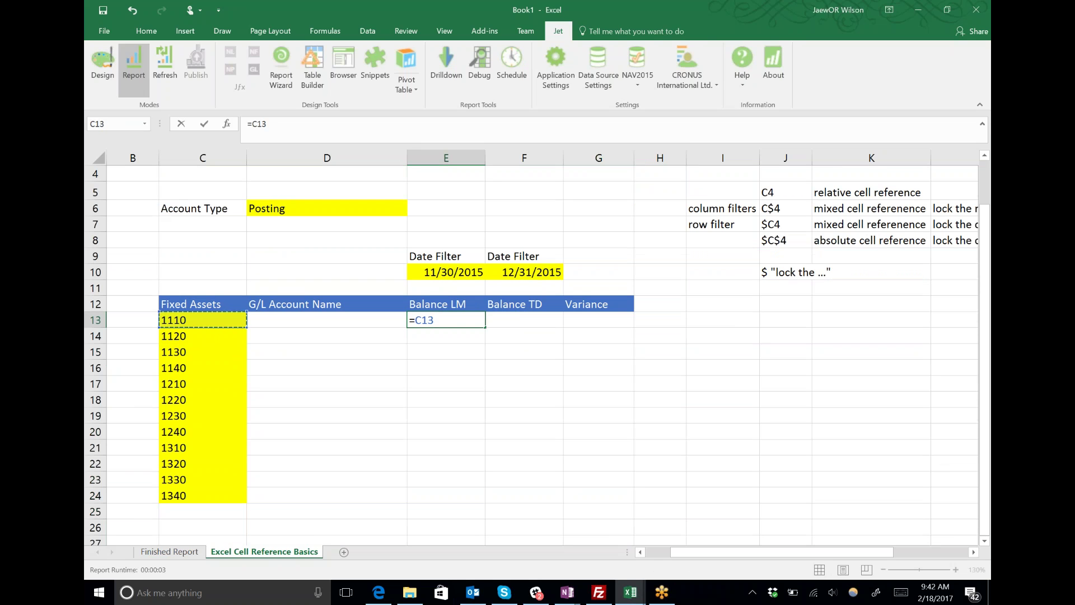
{"action": "key", "text": "F4"}
{"action": "key", "text": "F4"}
{"action": "key", "text": "F4"}
{"action": "key", "text": "Return"}
{"action": "left_click", "coordinate": [421, 321]}
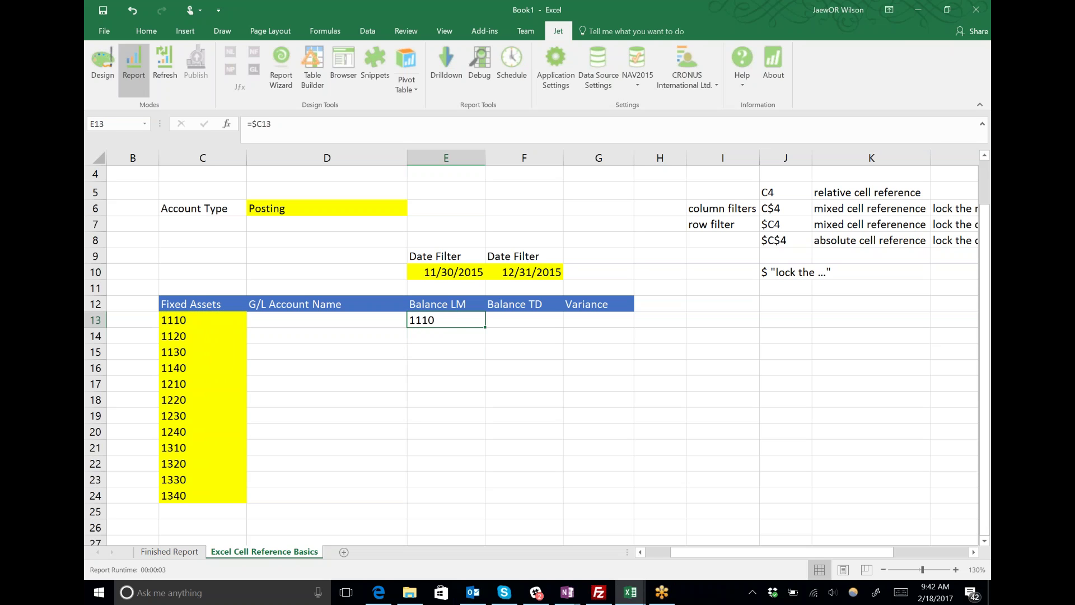
{"action": "left_click_drag", "start_coordinate": [487, 329], "coordinate": [470, 497]}
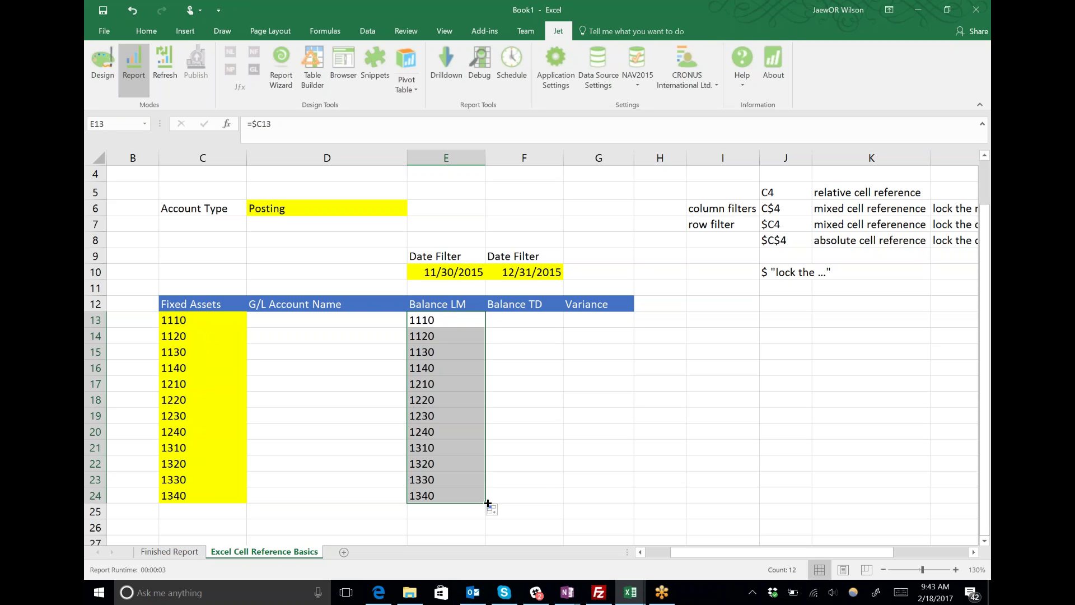
{"action": "left_click", "coordinate": [538, 509]}
Enter =$C15 in Balance TD cell F15 and fill it down to F24
{"action": "left_click", "coordinate": [440, 347]}
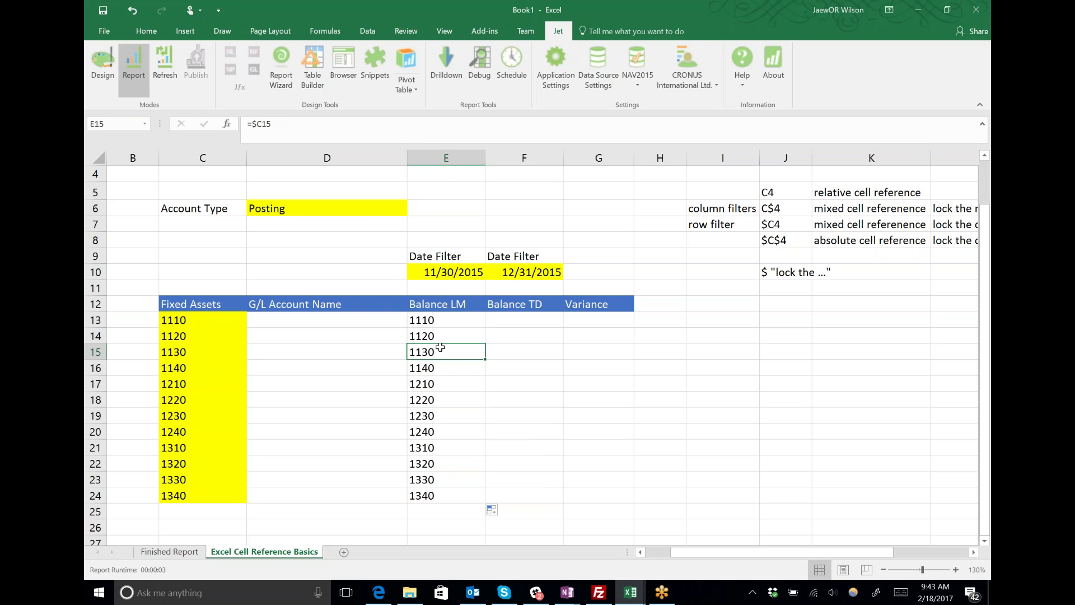
{"action": "key", "text": "ctrl+c"}
{"action": "key", "text": "Right"}
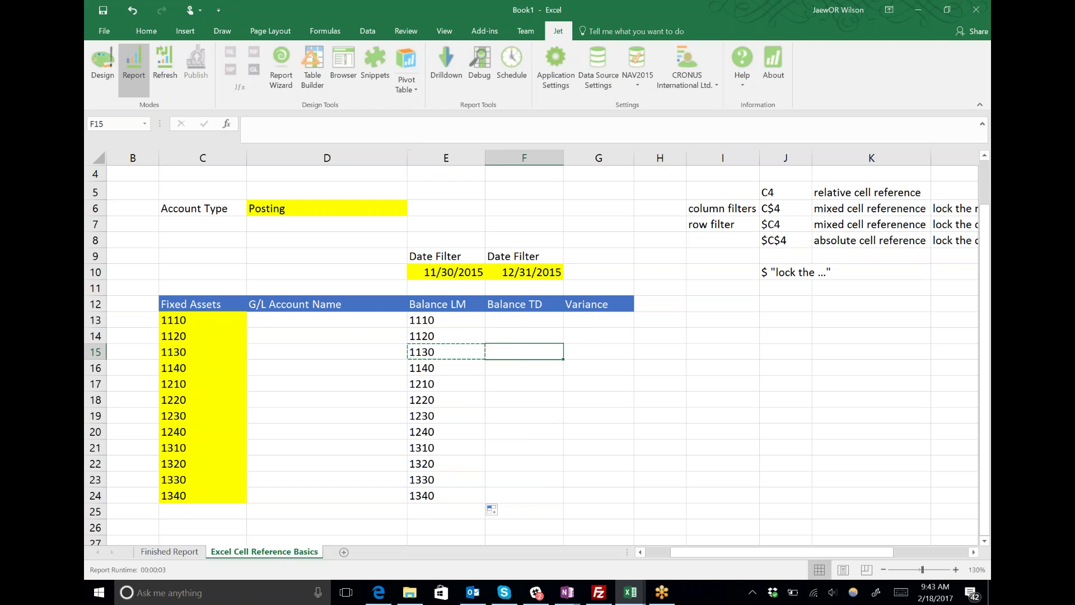
{"action": "type", "text": "=$C15"}
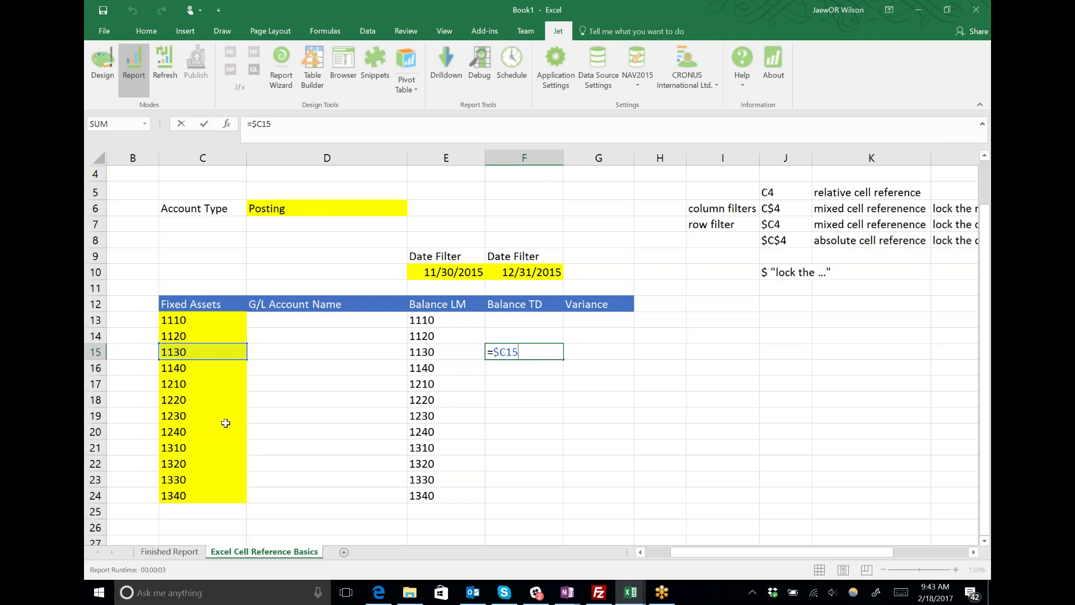
{"action": "key", "text": "Return"}
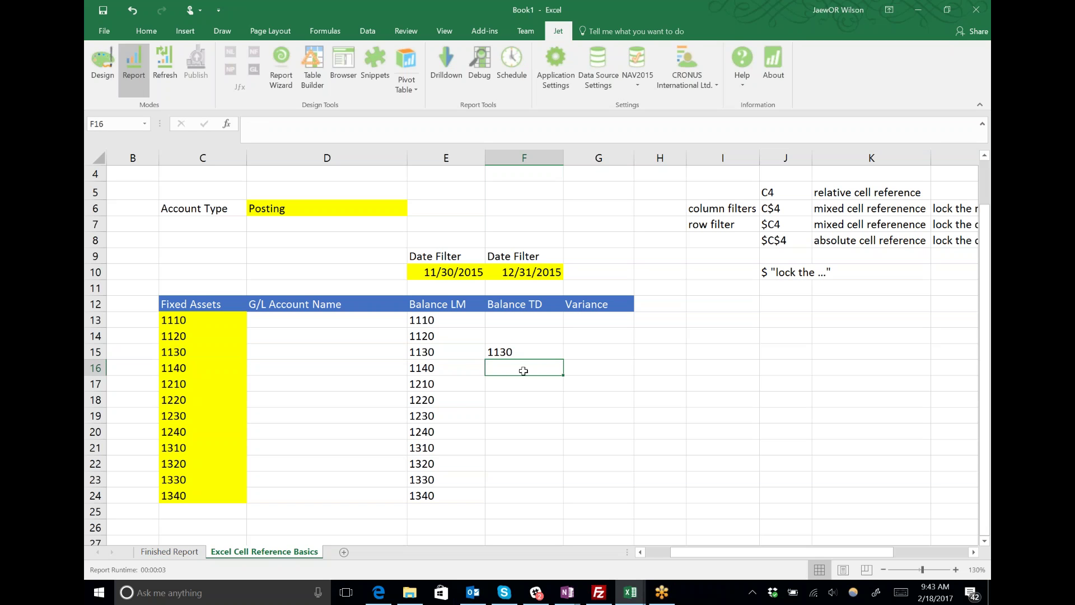
{"action": "left_click", "coordinate": [547, 353]}
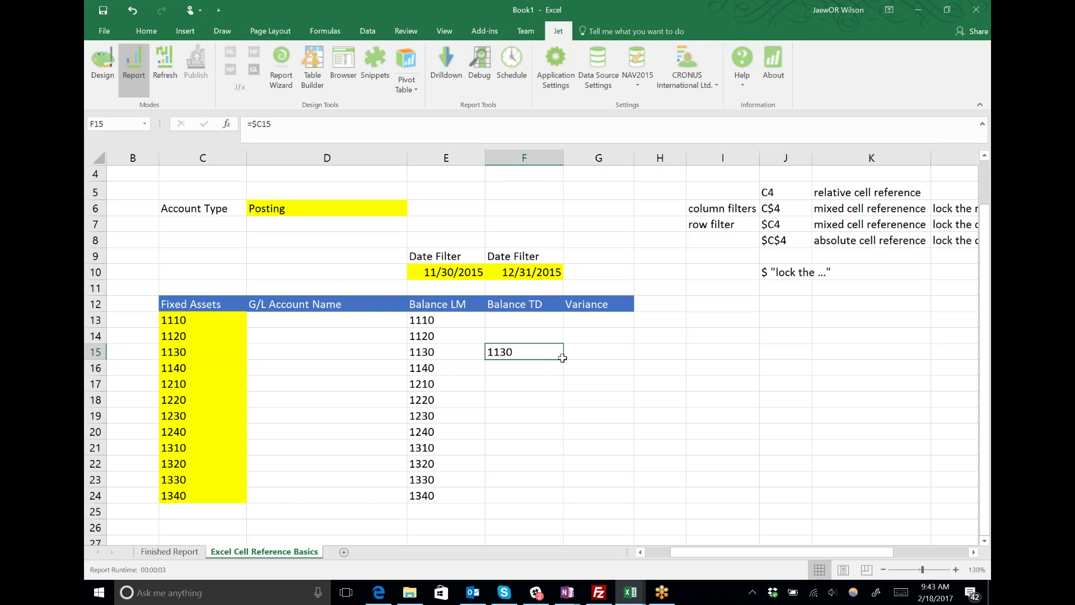
{"action": "double_click", "coordinate": [562, 357]}
{"action": "left_click_drag", "start_coordinate": [539, 335], "coordinate": [539, 397]}
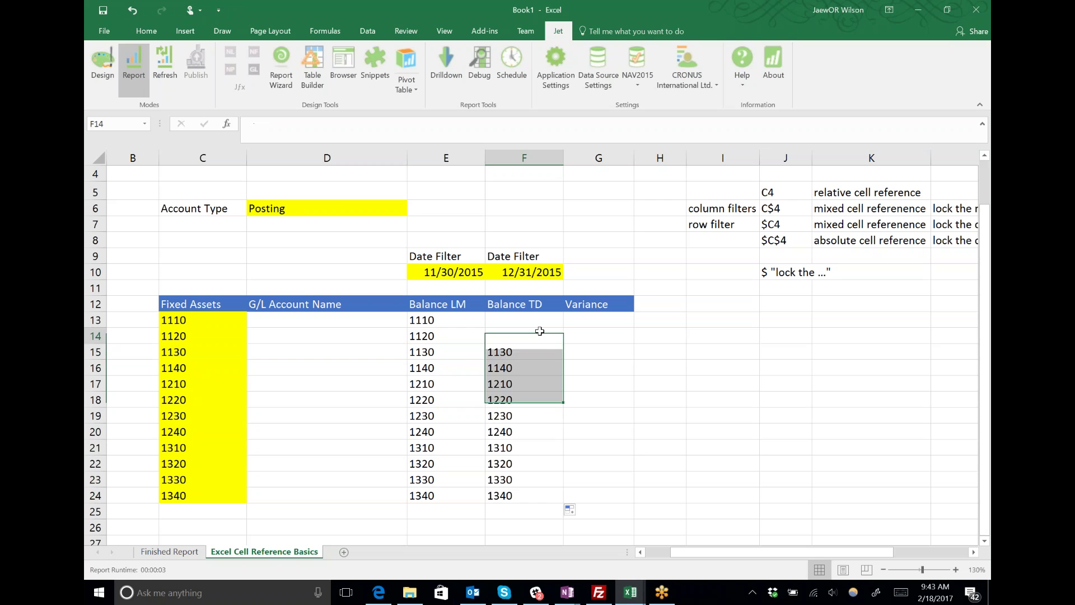
{"action": "key", "text": "Up"}
{"action": "key", "text": "Up"}
{"action": "key", "text": "Up"}
{"action": "key", "text": "Up"}
{"action": "key", "text": "Up"}
{"action": "key", "text": "Up"}
{"action": "key", "text": "Up"}
{"action": "key", "text": "Up"}
{"action": "key", "text": "Up"}
{"action": "key", "text": "Up"}
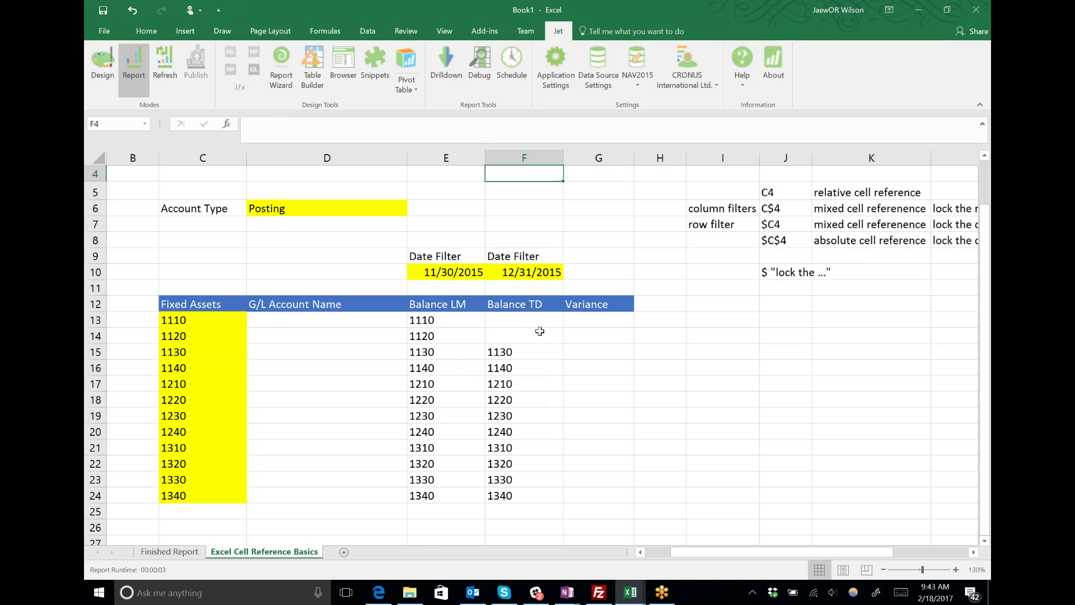
{"action": "key", "text": "Up"}
{"action": "key", "text": "Up"}
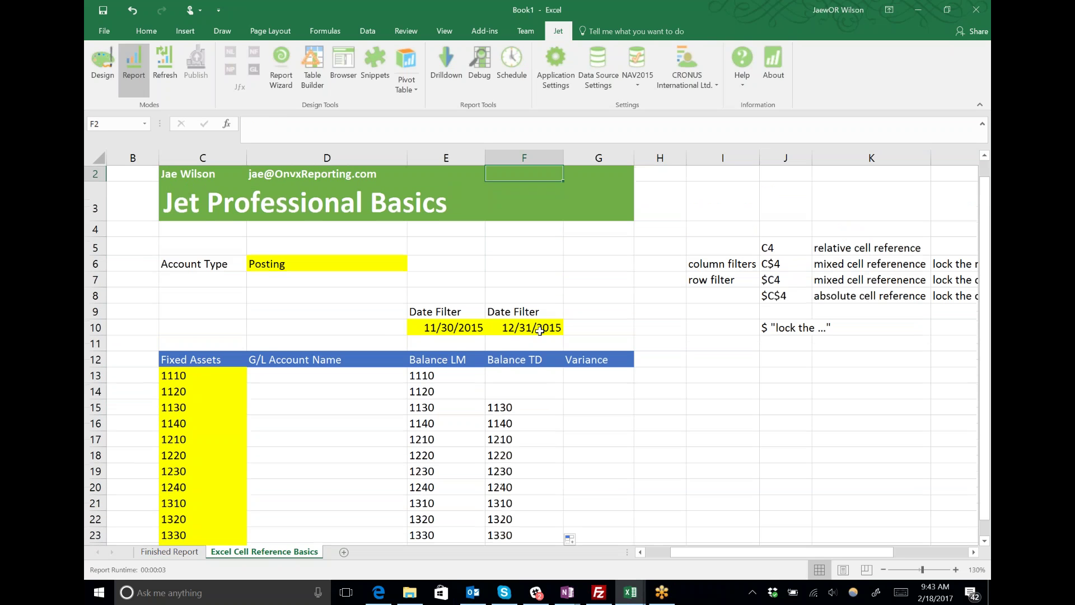
Label the $C$4 example 'top left filter' in the cell beside it
{"action": "left_click", "coordinate": [829, 298]}
{"action": "key", "text": "Left"}
{"action": "key", "text": "shift+Right"}
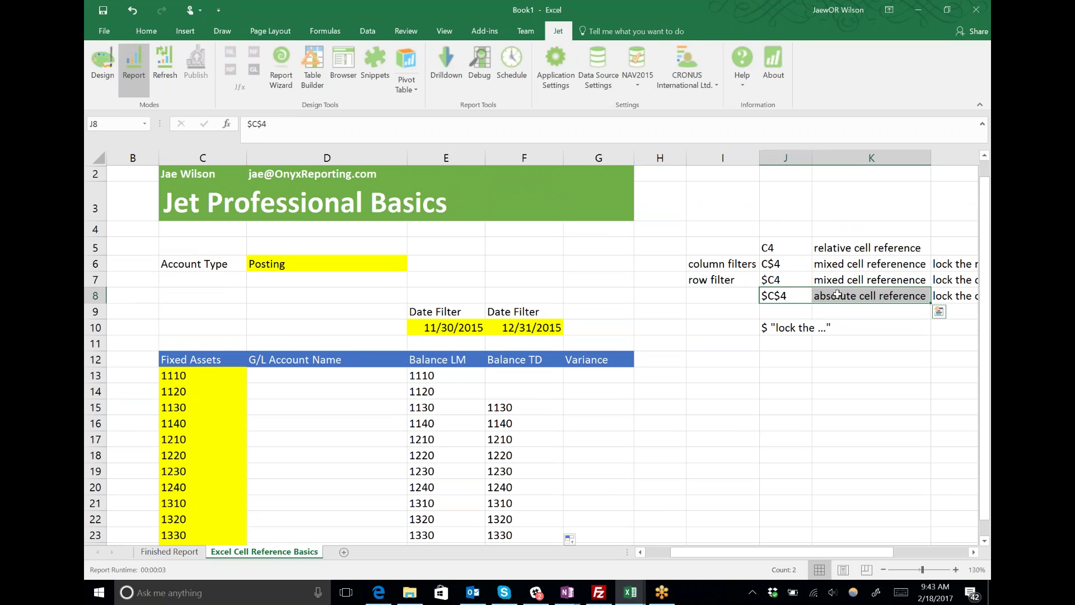
{"action": "key", "text": "Left"}
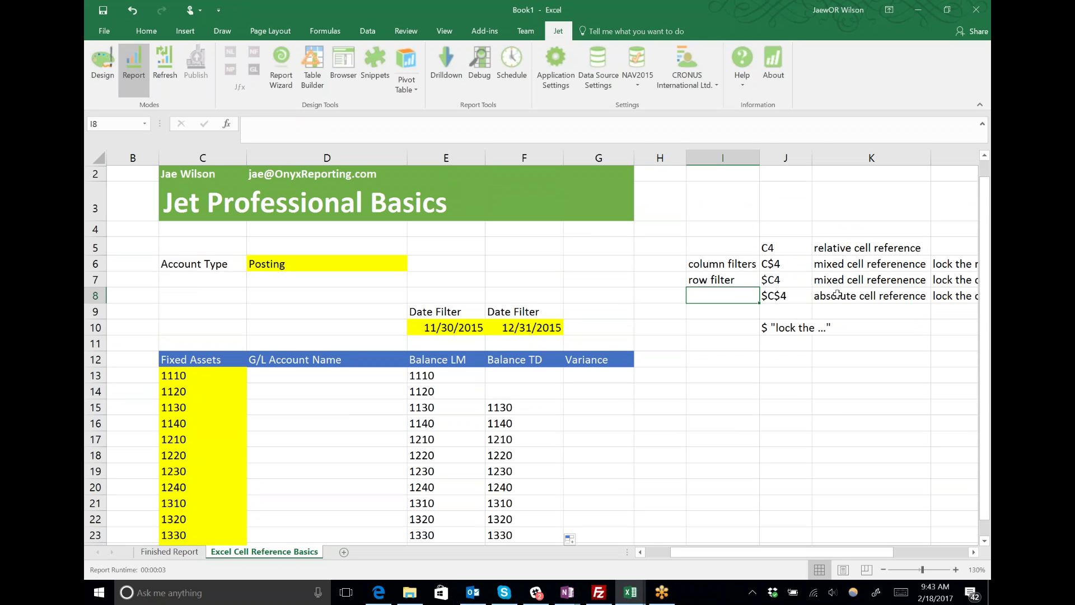
{"action": "type", "text": "top left filter"}
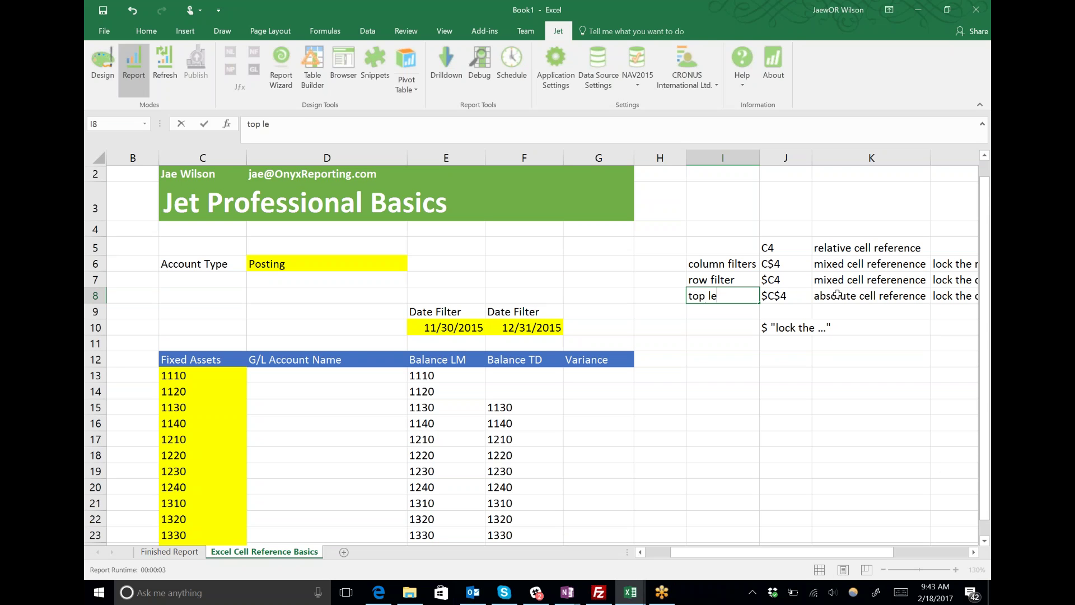
{"action": "key", "text": "Return"}
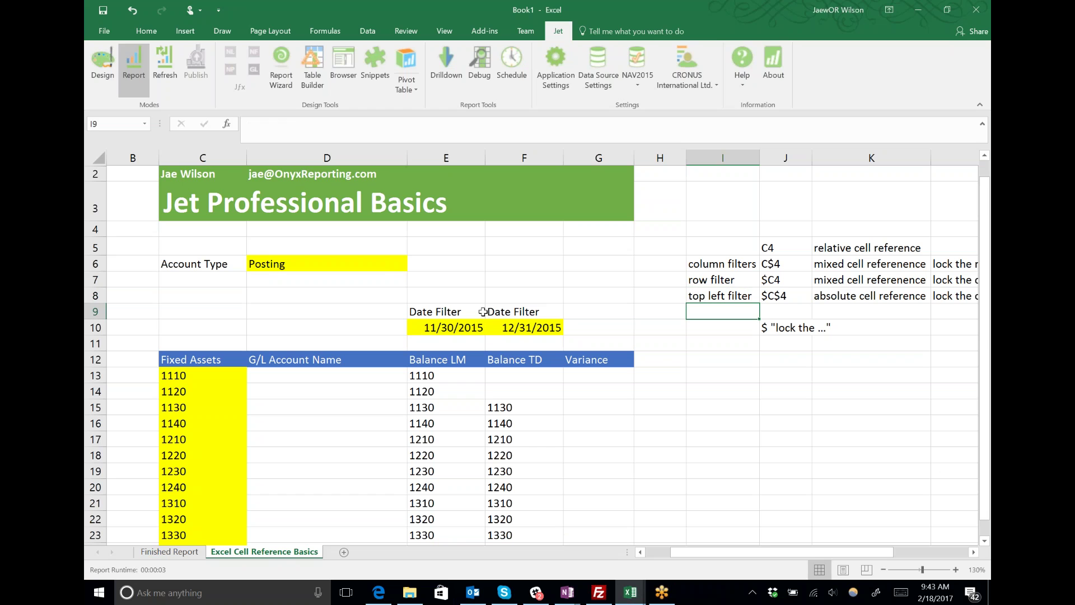
Add 'Company=' in C7 with 'CRONUS International Ltd.' in D7
{"action": "left_click", "coordinate": [204, 270]}
{"action": "key", "text": "shift+Right"}
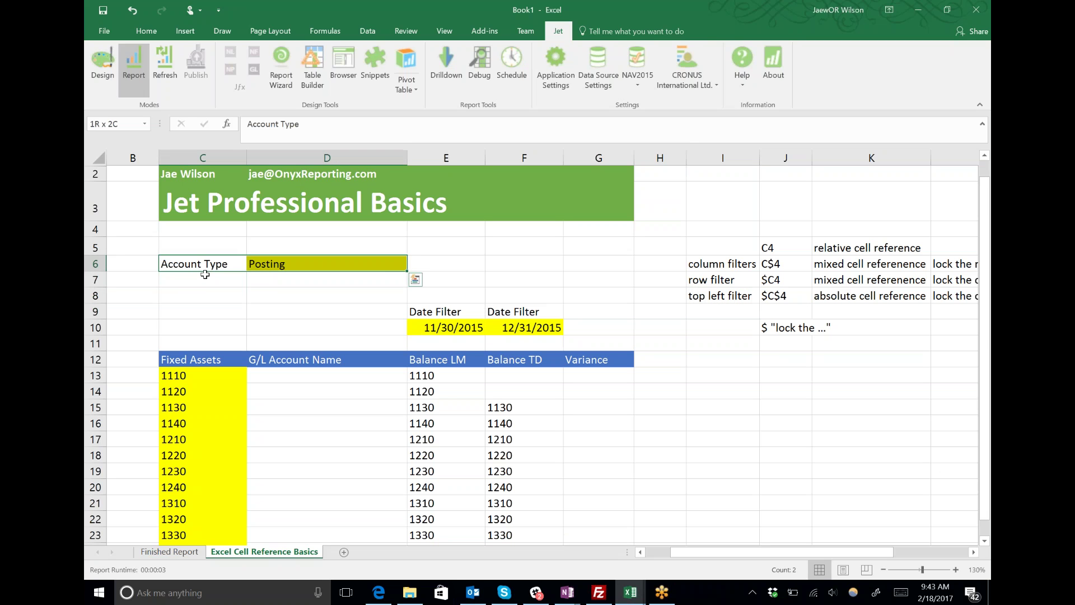
{"action": "left_click", "coordinate": [205, 275]}
{"action": "type", "text": "Co"}
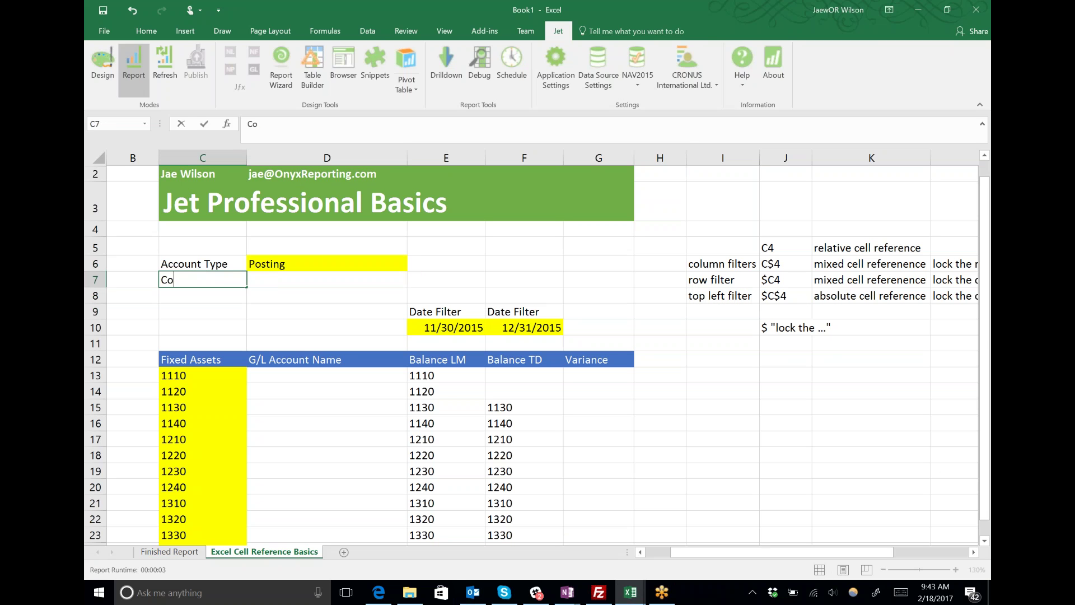
{"action": "type", "text": "mpany="}
{"action": "key", "text": "Tab"}
{"action": "type", "text": "CRONUS"}
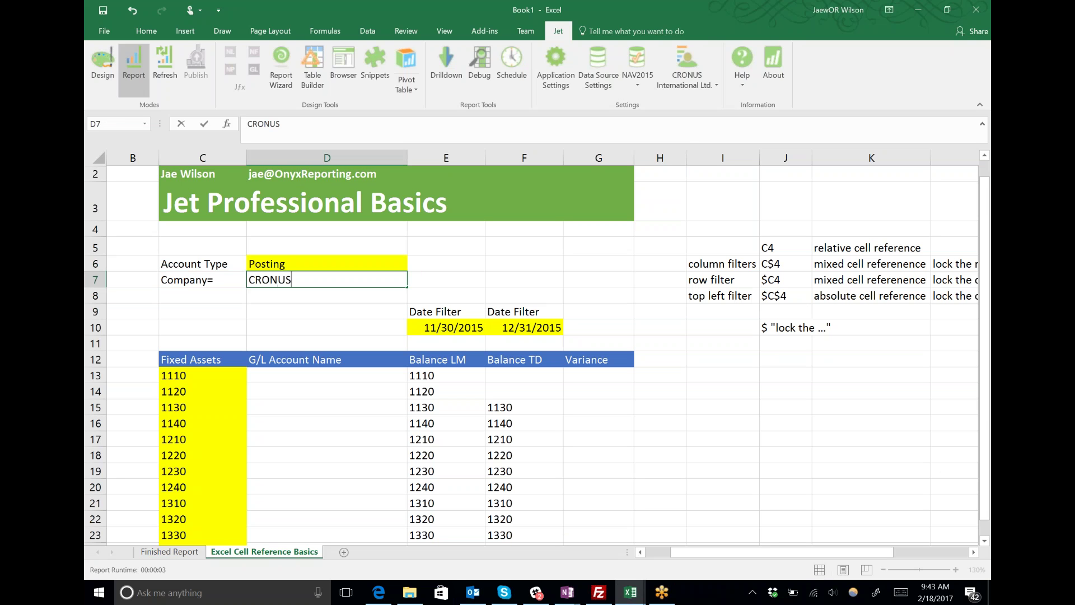
{"action": "type", "text": "International"}
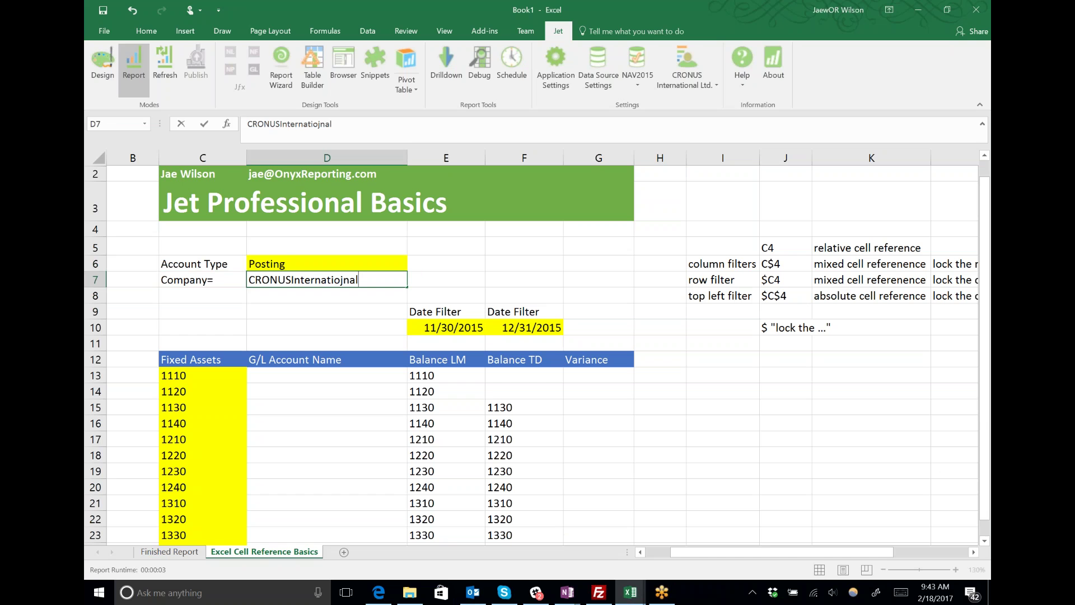
{"action": "key", "text": "BackSpace"}
{"action": "key", "text": "BackSpace"}
{"action": "key", "text": "BackSpace"}
{"action": "key", "text": "BackSpace"}
{"action": "key", "text": "BackSpace"}
{"action": "key", "text": "BackSpace"}
{"action": "key", "text": "BackSpace"}
{"action": "key", "text": "BackSpace"}
{"action": "key", "text": "BackSpace"}
{"action": "key", "text": "BackSpace"}
{"action": "key", "text": "BackSpace"}
{"action": "key", "text": "BackSpace"}
{"action": "key", "text": "BackSpace"}
{"action": "type", "text": "I"}
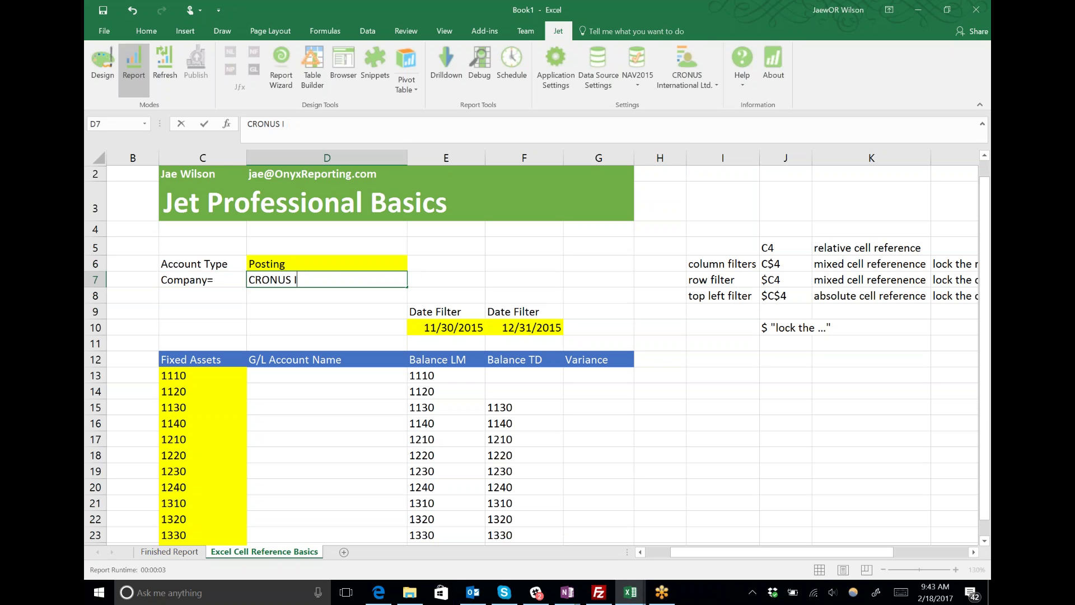
{"action": "type", "text": "nternational L"}
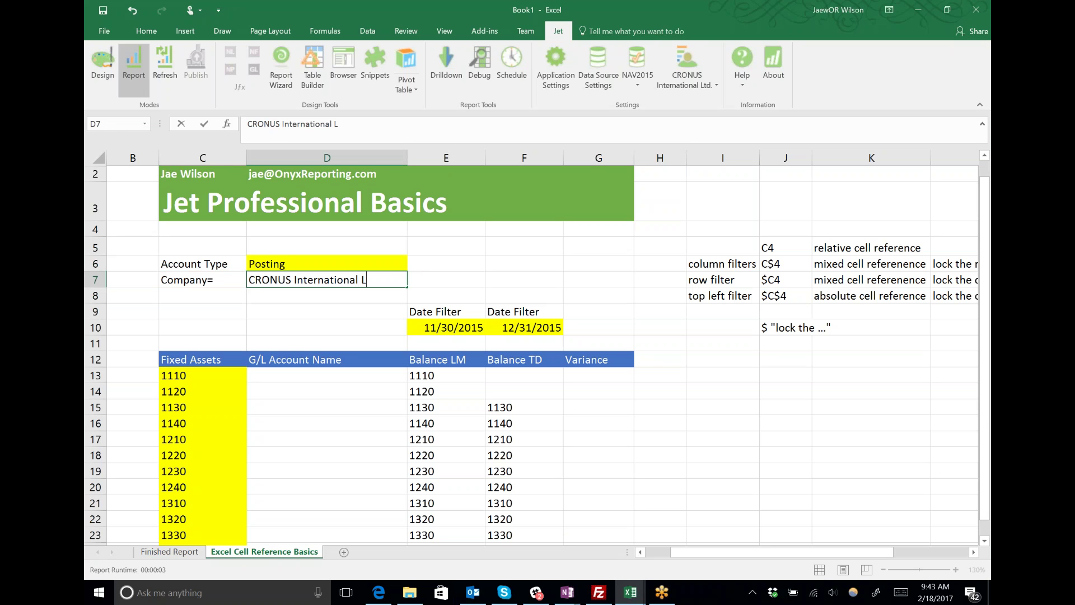
{"action": "type", "text": "td."}
{"action": "key", "text": "Return"}
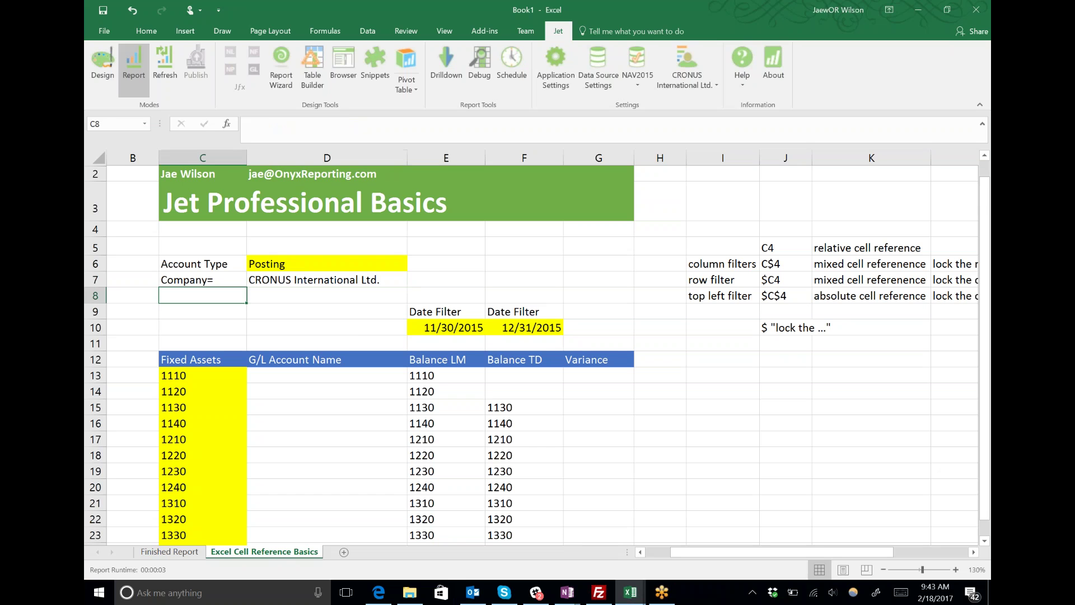
Enter the absolute reference =$D$6 in E13 so it shows Posting
{"action": "left_click", "coordinate": [445, 375]}
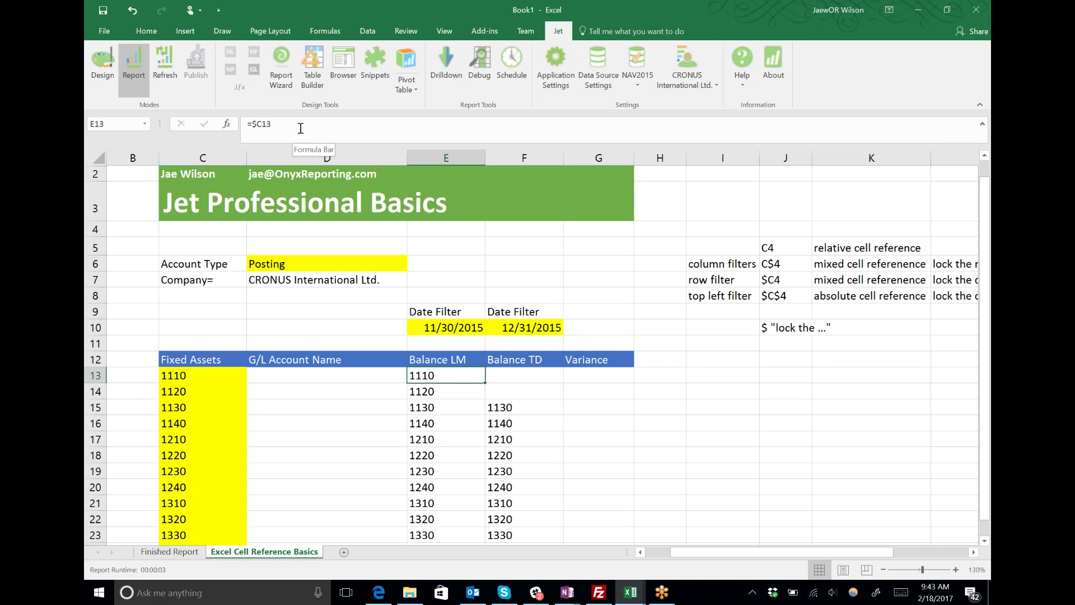
{"action": "type", "text": "="}
{"action": "left_click", "coordinate": [309, 263]}
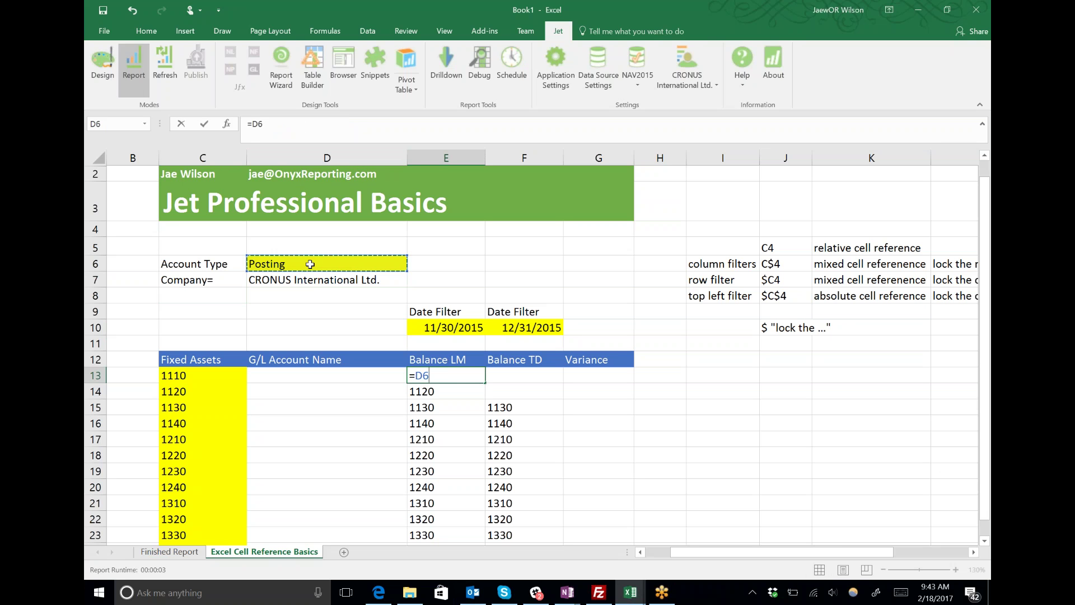
{"action": "key", "text": "F4"}
{"action": "key", "text": "ctrl+Return"}
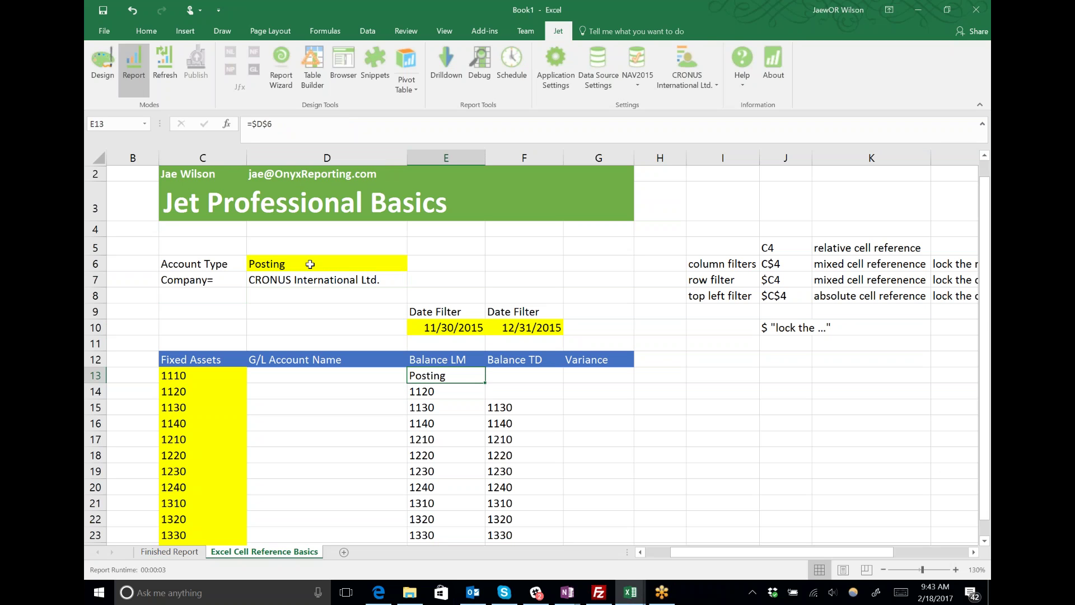
Copy the =$D$6 formula into E14:E15 and F13:F15
{"action": "key", "text": "ctrl+c"}
{"action": "key", "text": "Down"}
{"action": "key", "text": "ctrl+v"}
{"action": "key", "text": "Down"}
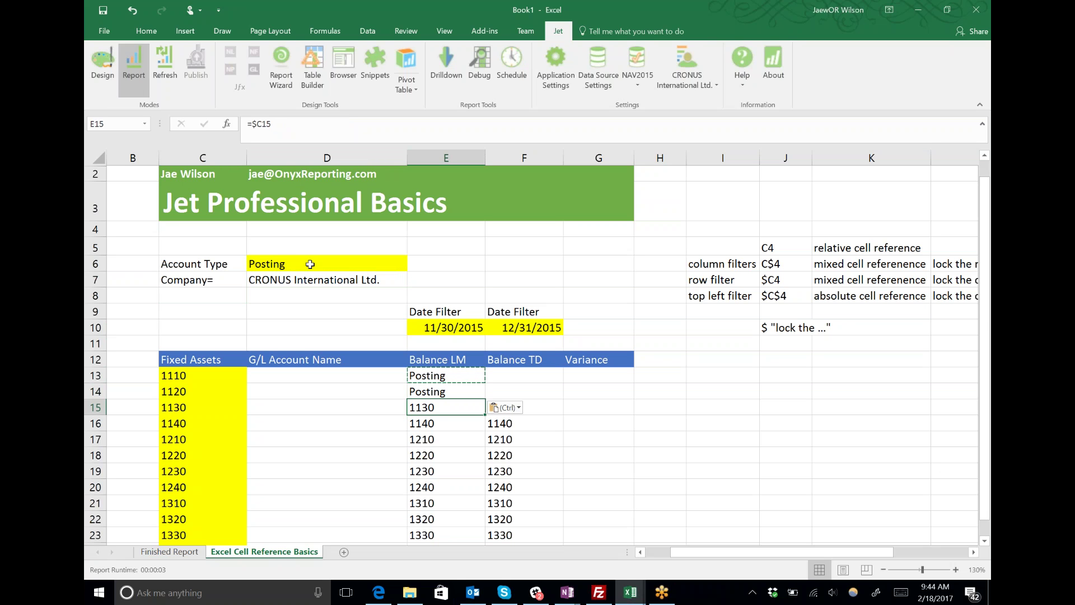
{"action": "key", "text": "ctrl+v"}
{"action": "key", "text": "Up"}
{"action": "key", "text": "Up"}
{"action": "key", "text": "Right"}
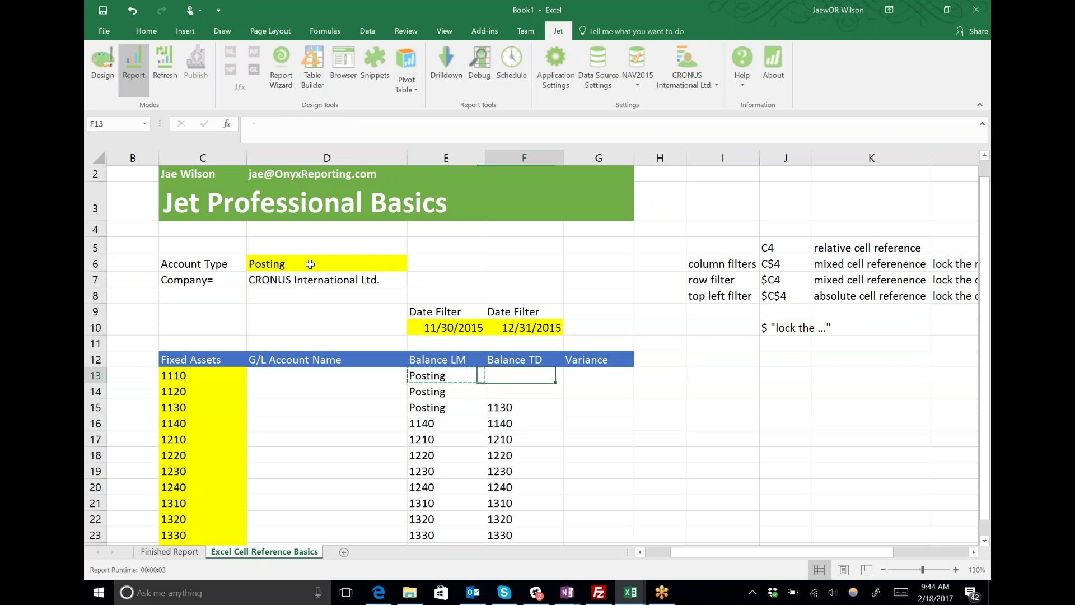
{"action": "key", "text": "ctrl+v"}
{"action": "key", "text": "Down"}
{"action": "key", "text": "ctrl+v"}
{"action": "key", "text": "Down"}
{"action": "key", "text": "ctrl+v"}
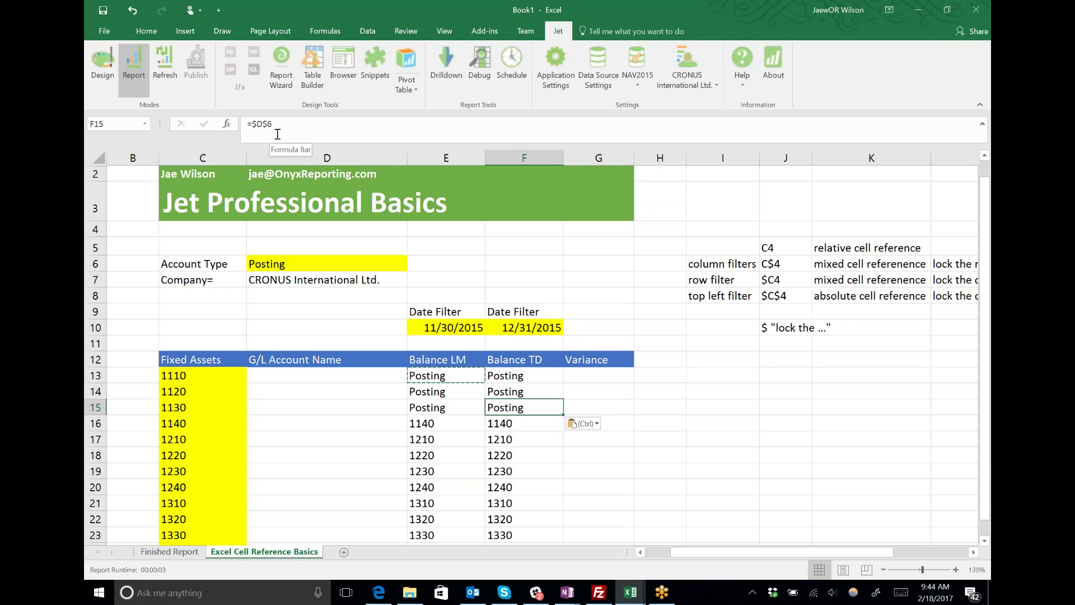
Enter the note 'Toggle cell reference mode use F4' in cell I12
{"action": "key", "text": "Right"}
{"action": "key", "text": "Right"}
{"action": "key", "text": "Right"}
{"action": "key", "text": "Right"}
{"action": "key", "text": "Right"}
{"action": "key", "text": "Right"}
{"action": "key", "text": "Right"}
{"action": "key", "text": "Right"}
{"action": "key", "text": "Right"}
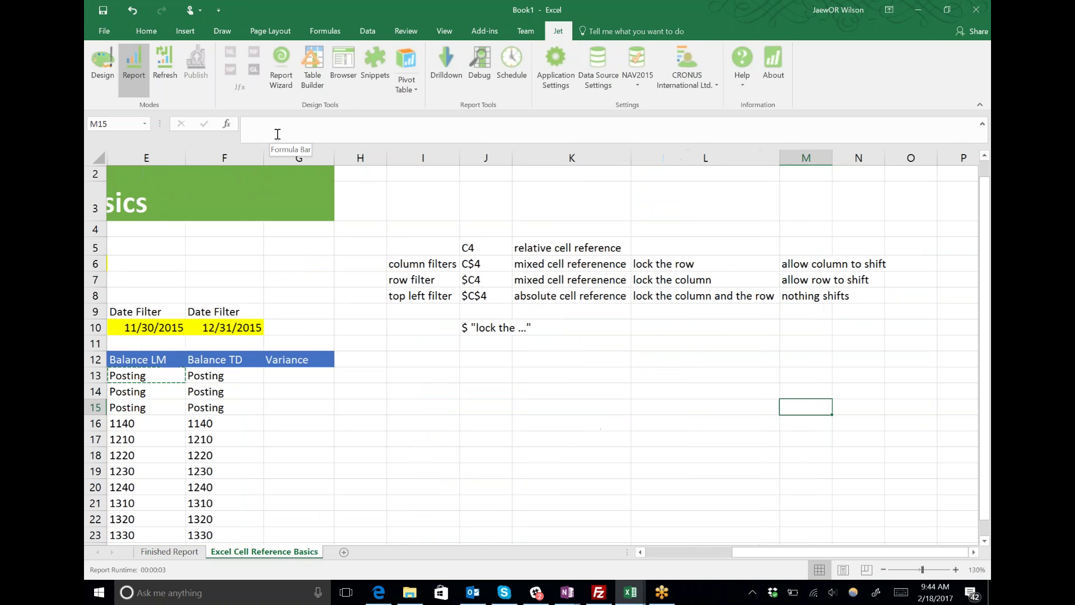
{"action": "key", "text": "Left"}
{"action": "key", "text": "Left"}
{"action": "key", "text": "Left"}
{"action": "key", "text": "Left"}
{"action": "key", "text": "Left"}
{"action": "key", "text": "Left"}
{"action": "key", "text": "Up"}
{"action": "key", "text": "Up"}
{"action": "key", "text": "Up"}
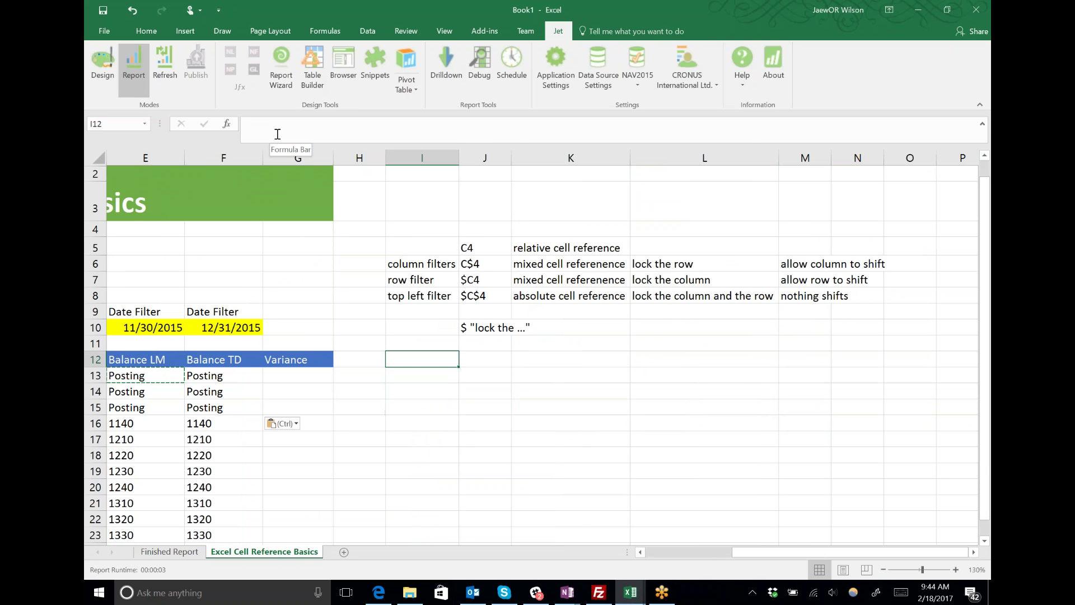
{"action": "key", "text": "Up"}
{"action": "key", "text": "Up"}
{"action": "key", "text": "Up"}
{"action": "key", "text": "Up"}
{"action": "key", "text": "Up"}
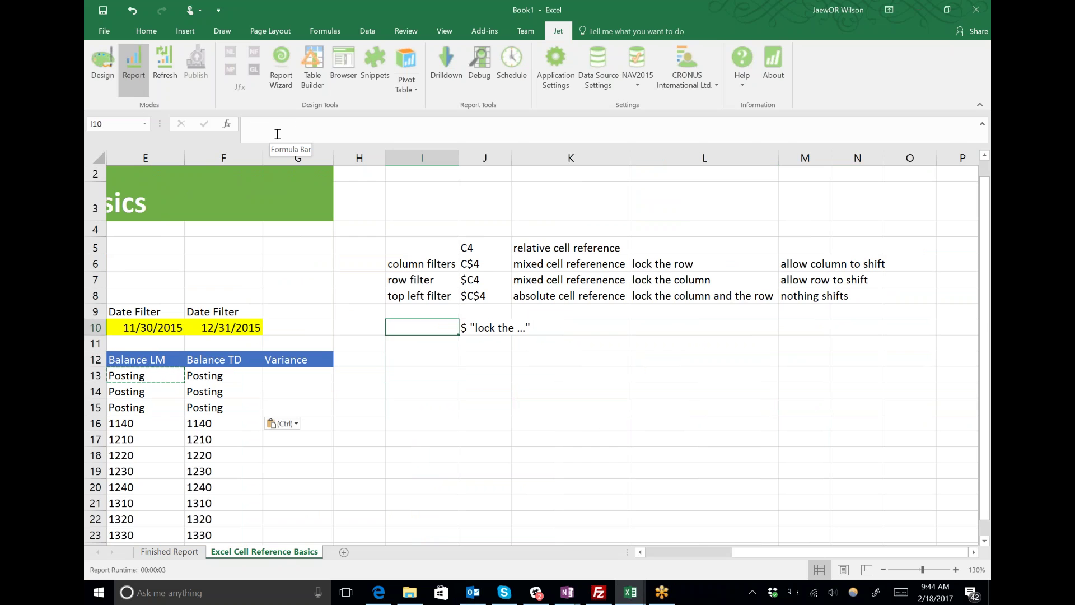
{"action": "key", "text": "Down"}
{"action": "key", "text": "Down"}
{"action": "key", "text": "Down"}
{"action": "key", "text": "Down"}
{"action": "key", "text": "Down"}
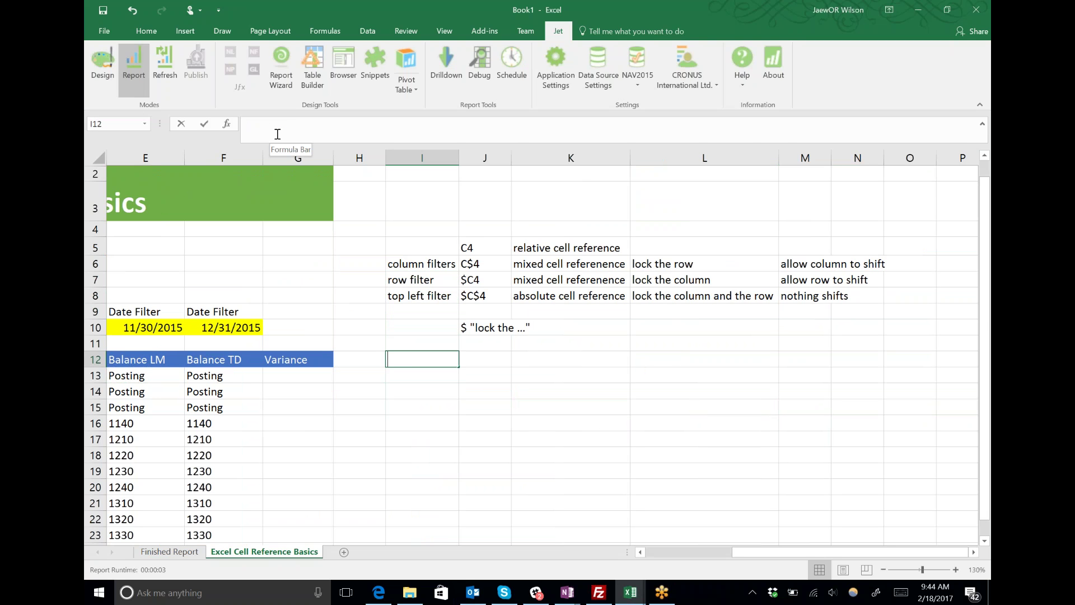
{"action": "type", "text": "Toggle "}
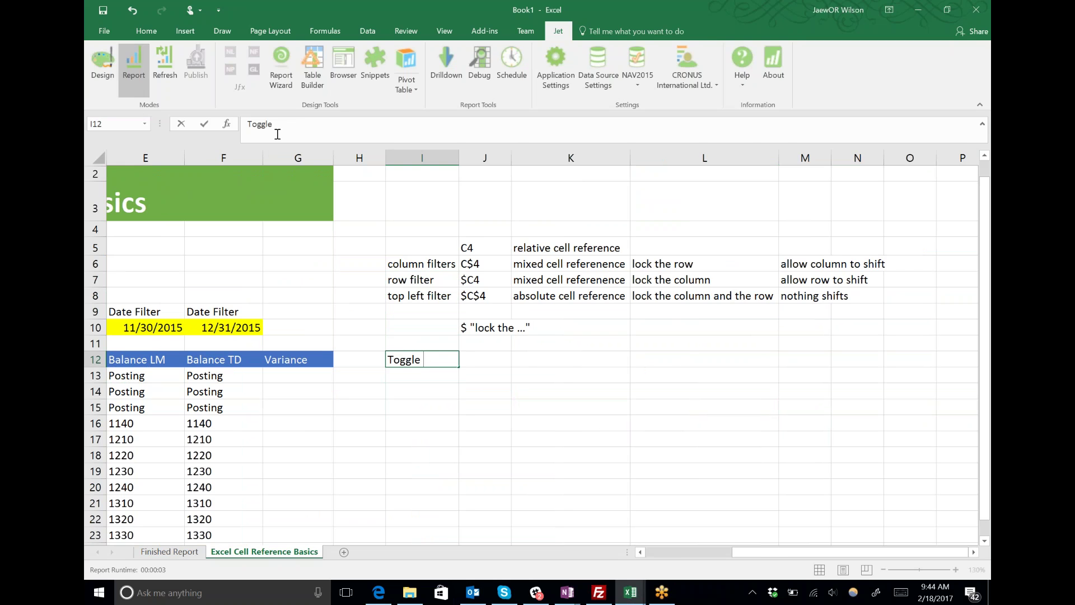
{"action": "type", "text": "cell reference mode u"}
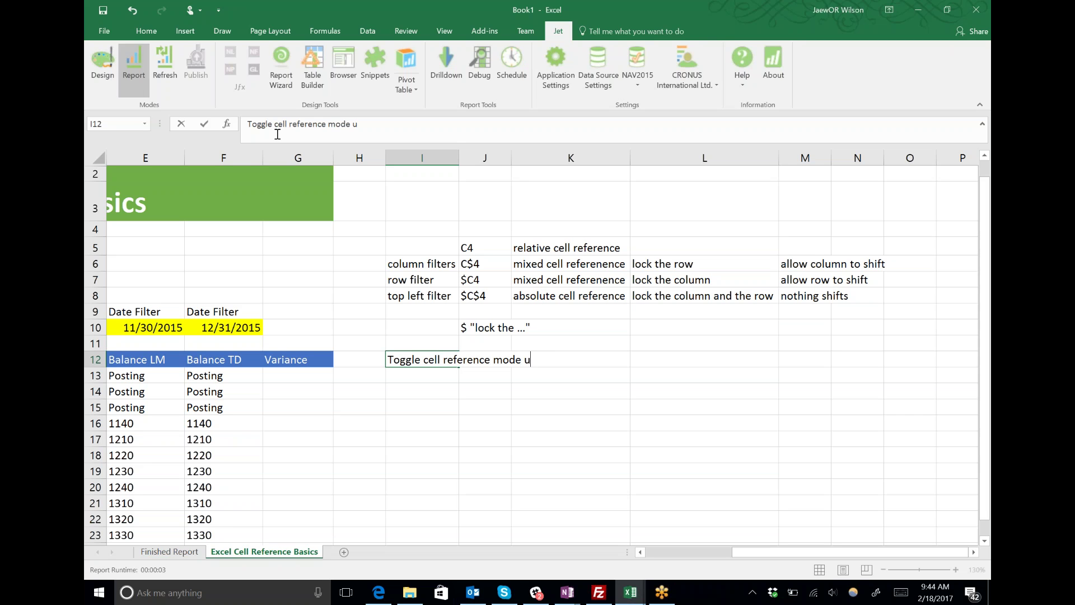
{"action": "type", "text": "se F4"}
{"action": "key", "text": "Return"}
Remove the blue fill from I12 using Home > Clear > Clear Formats
{"action": "key", "text": "Left"}
{"action": "key", "text": "Left"}
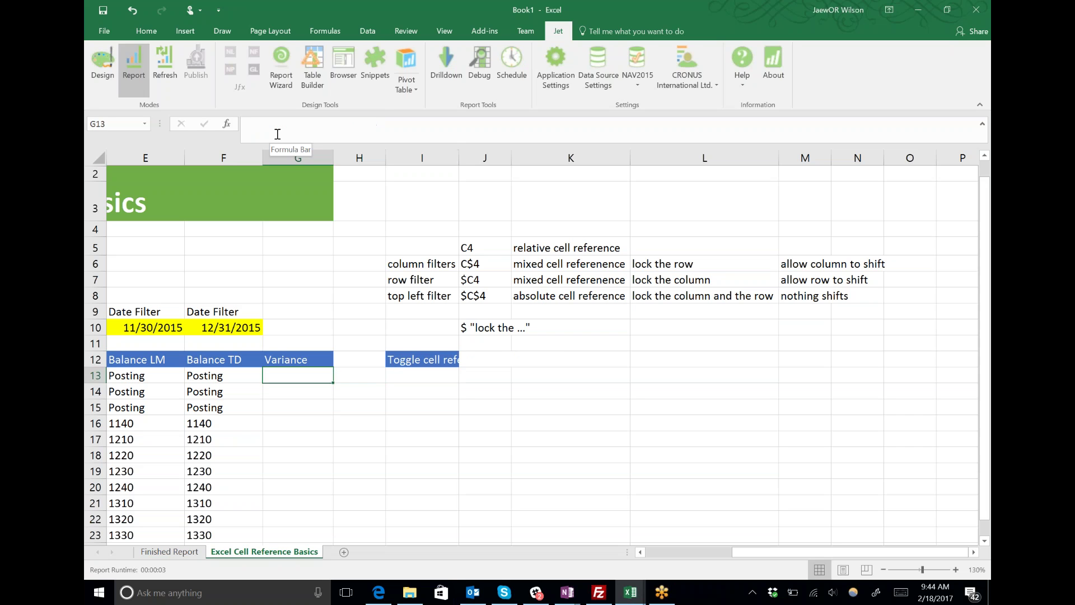
{"action": "key", "text": "Up"}
{"action": "key", "text": "Right"}
{"action": "key", "text": "Right"}
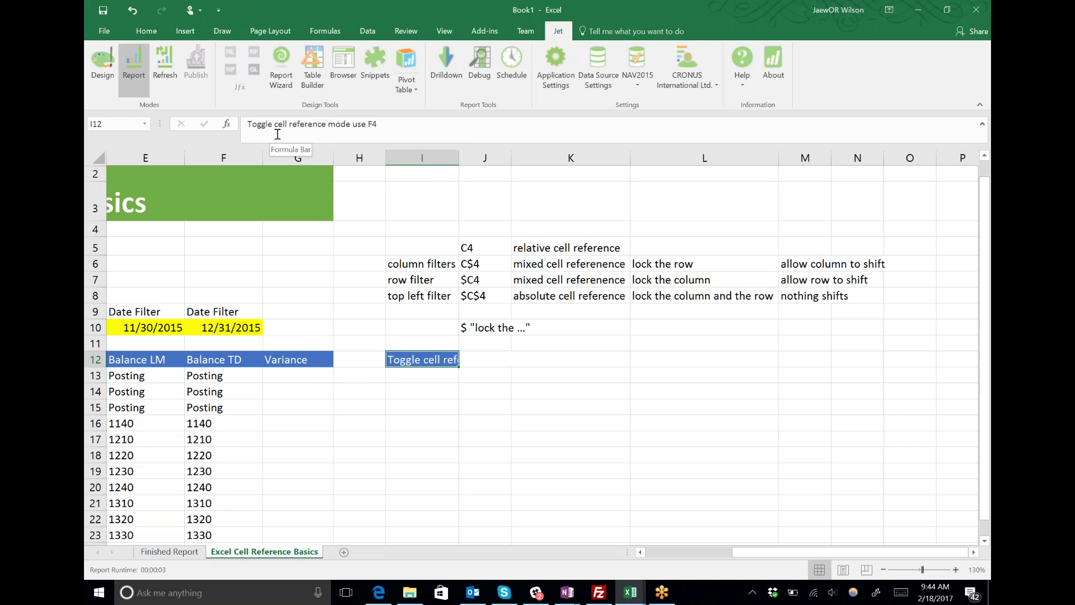
{"action": "left_click", "coordinate": [144, 29]}
{"action": "left_click", "coordinate": [881, 87]}
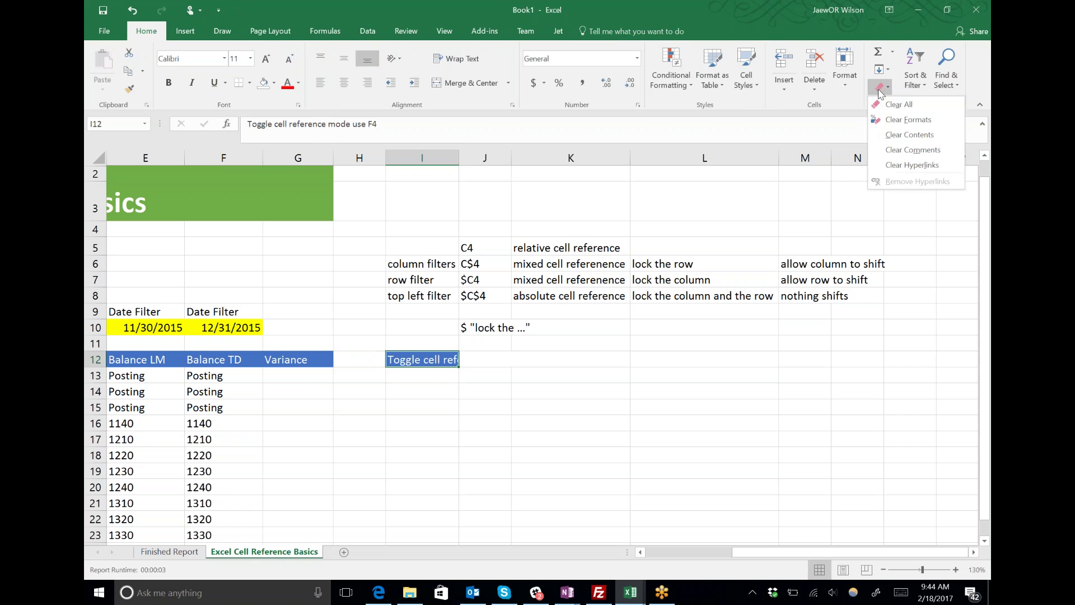
{"action": "left_click", "coordinate": [908, 121]}
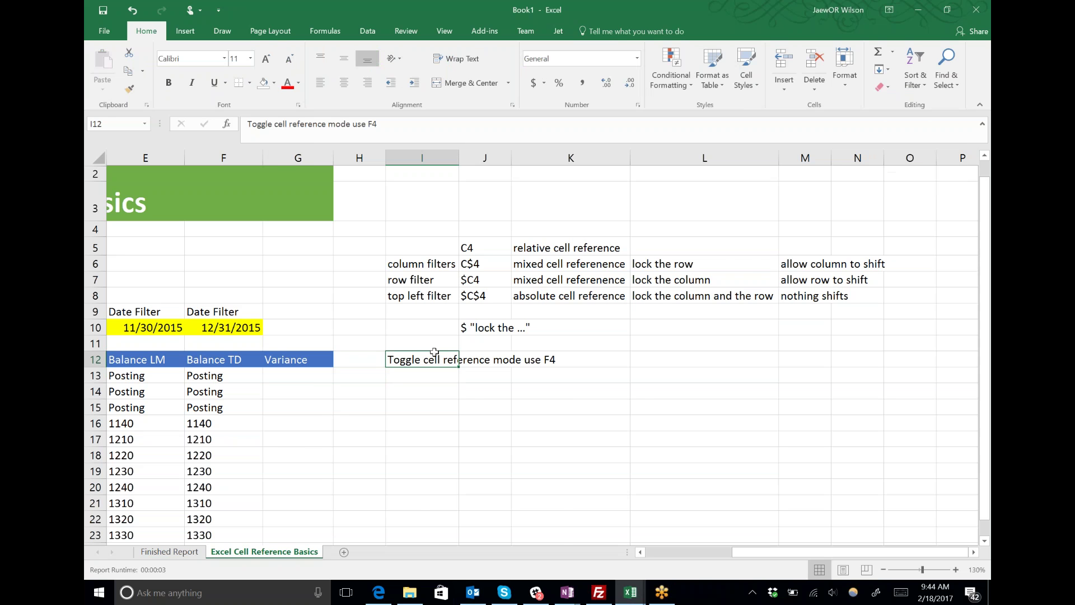
{"action": "key", "text": "Left"}
{"action": "key", "text": "Left"}
{"action": "key", "text": "Left"}
{"action": "key", "text": "Left"}
{"action": "key", "text": "Left"}
{"action": "key", "text": "Left"}
{"action": "key", "text": "Left"}
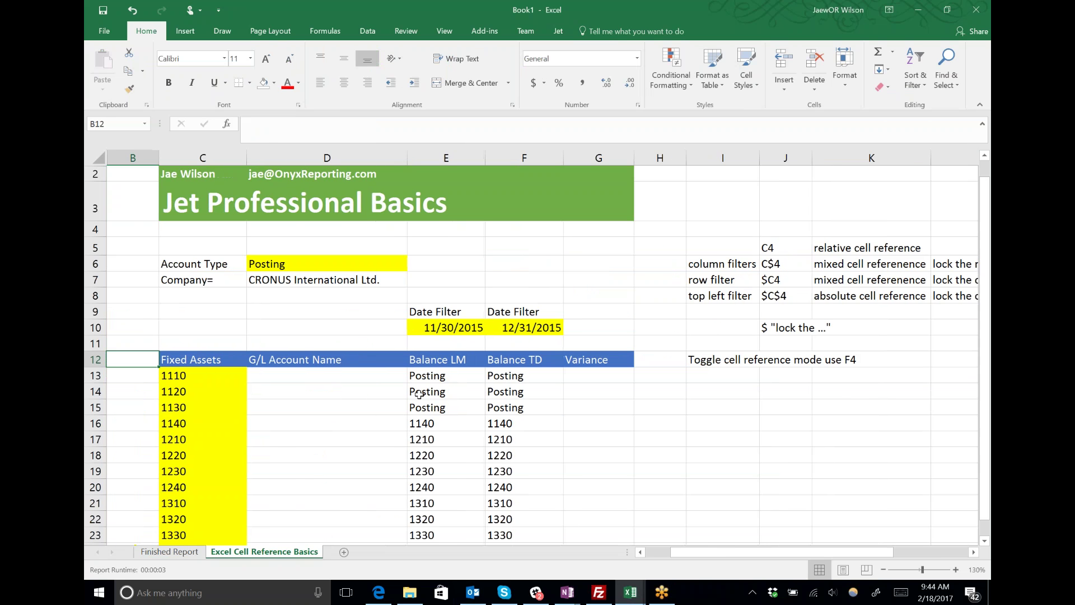
{"action": "left_click", "coordinate": [420, 394]}
Try the mixed $D6 reference in the E14 formula, then cancel the edit
{"action": "key", "text": "F2"}
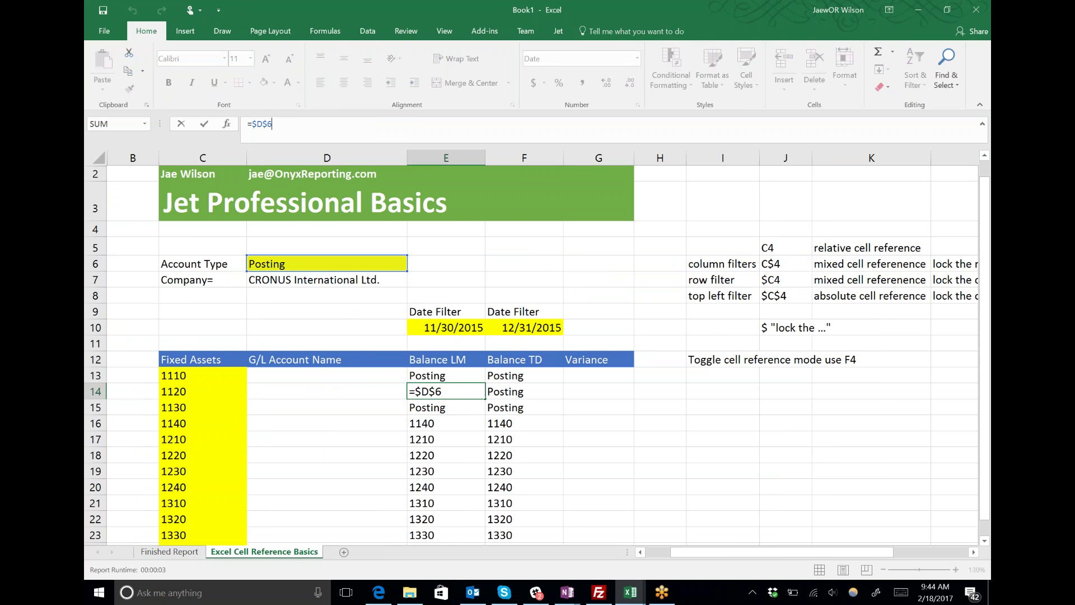
{"action": "key", "text": "F4"}
{"action": "key", "text": "F4"}
{"action": "key", "text": "F4"}
{"action": "key", "text": "F4"}
{"action": "key", "text": "F4"}
{"action": "key", "text": "F4"}
{"action": "key", "text": "F4"}
{"action": "key", "text": "F4"}
{"action": "key", "text": "F4"}
{"action": "key", "text": "F4"}
{"action": "key", "text": "F4"}
{"action": "key", "text": "F4"}
{"action": "key", "text": "F4"}
{"action": "key", "text": "F4"}
{"action": "key", "text": "F4"}
{"action": "key", "text": "F4"}
{"action": "key", "text": "F4"}
{"action": "key", "text": "F4"}
{"action": "key", "text": "F4"}
{"action": "key", "text": "Escape"}
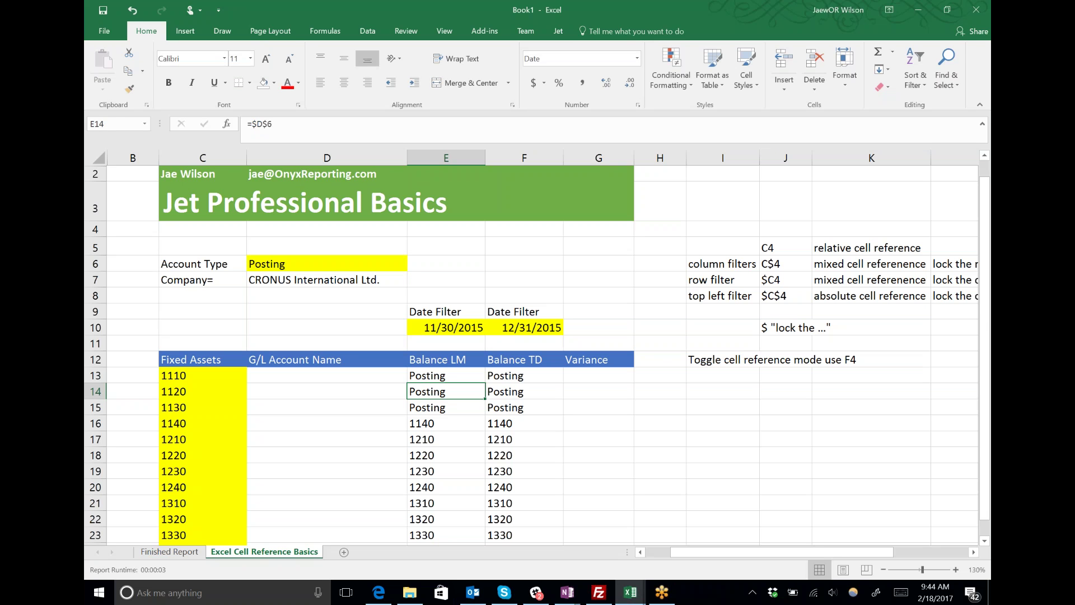
Delete the Balance LM and Balance TD values from E13 down through row 25
{"action": "key", "text": "Up"}
{"action": "key", "text": "shift+Down"}
{"action": "key", "text": "shift+Right"}
{"action": "key", "text": "shift+Down"}
{"action": "key", "text": "shift+Down"}
{"action": "key", "text": "shift+Down"}
{"action": "key", "text": "shift+Down"}
{"action": "key", "text": "shift+Down"}
{"action": "key", "text": "shift+Down"}
{"action": "key", "text": "shift+Down"}
{"action": "key", "text": "shift+Down"}
{"action": "key", "text": "shift+Down"}
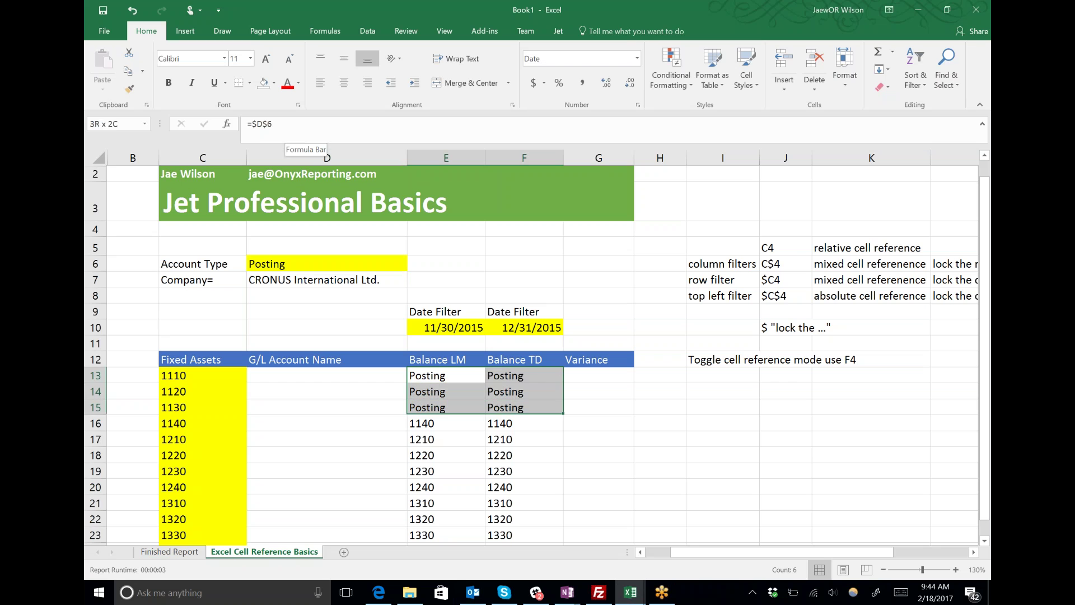
{"action": "key", "text": "shift+Down"}
{"action": "key", "text": "shift+Down"}
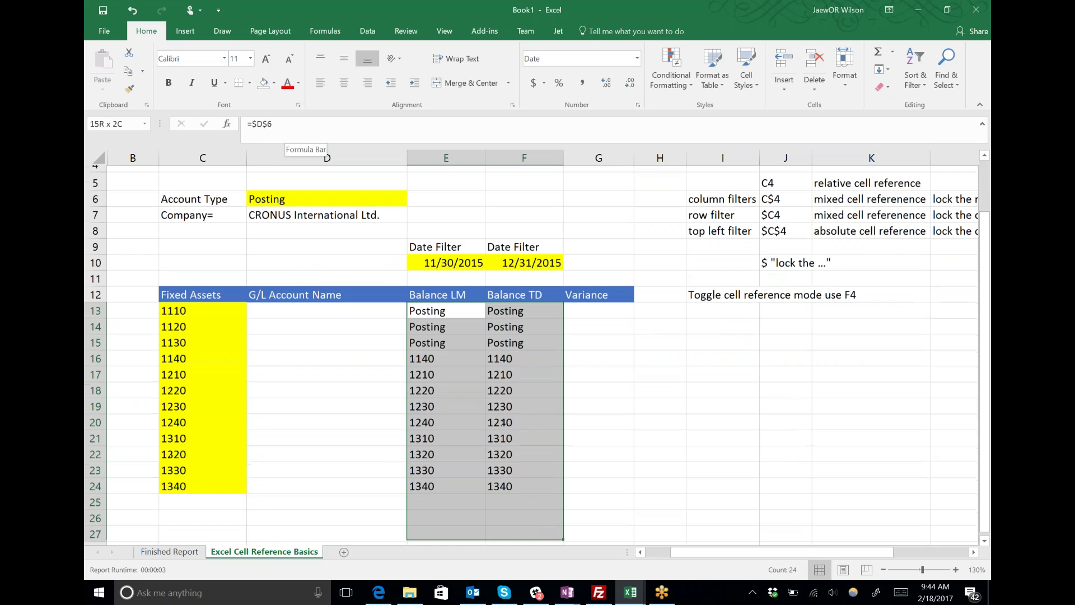
{"action": "key", "text": "Delete"}
{"action": "key", "text": "Up"}
{"action": "key", "text": "Up"}
{"action": "key", "text": "Up"}
{"action": "key", "text": "Up"}
{"action": "key", "text": "Up"}
{"action": "key", "text": "Up"}
{"action": "key", "text": "Up"}
{"action": "key", "text": "Up"}
{"action": "key", "text": "Up"}
{"action": "key", "text": "Up"}
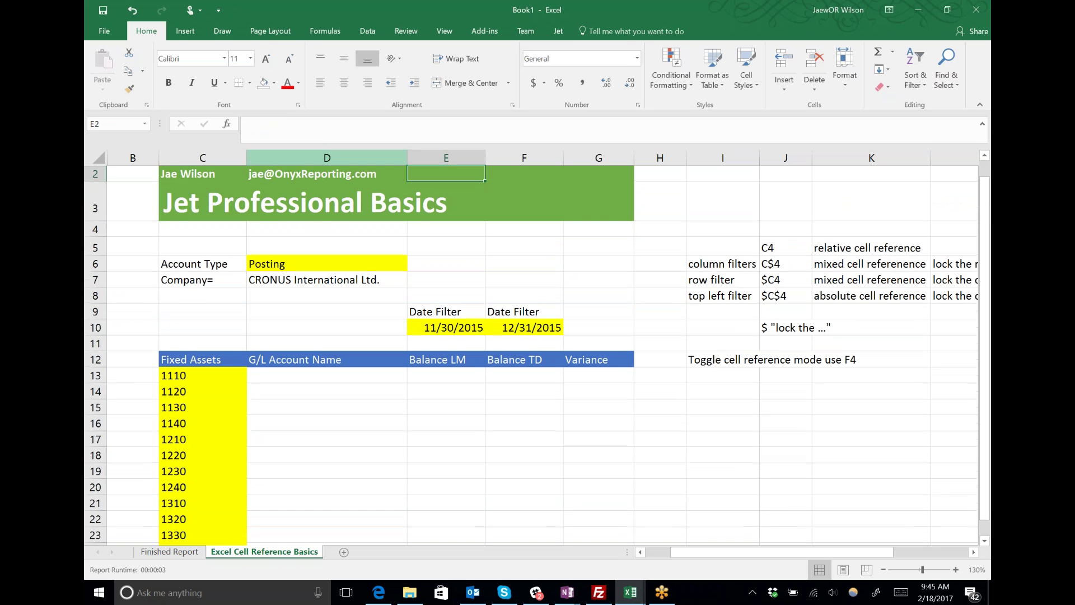
With E13 selected, switch the Jet report to Design mode and launch the NL function wizard
{"action": "left_click", "coordinate": [444, 375]}
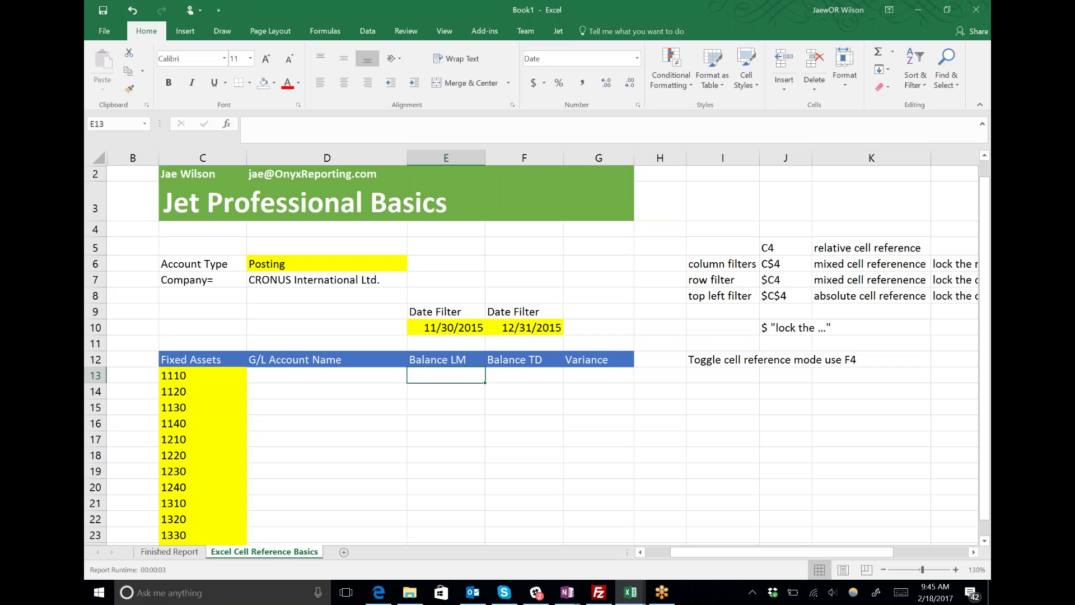
{"action": "left_click", "coordinate": [554, 30]}
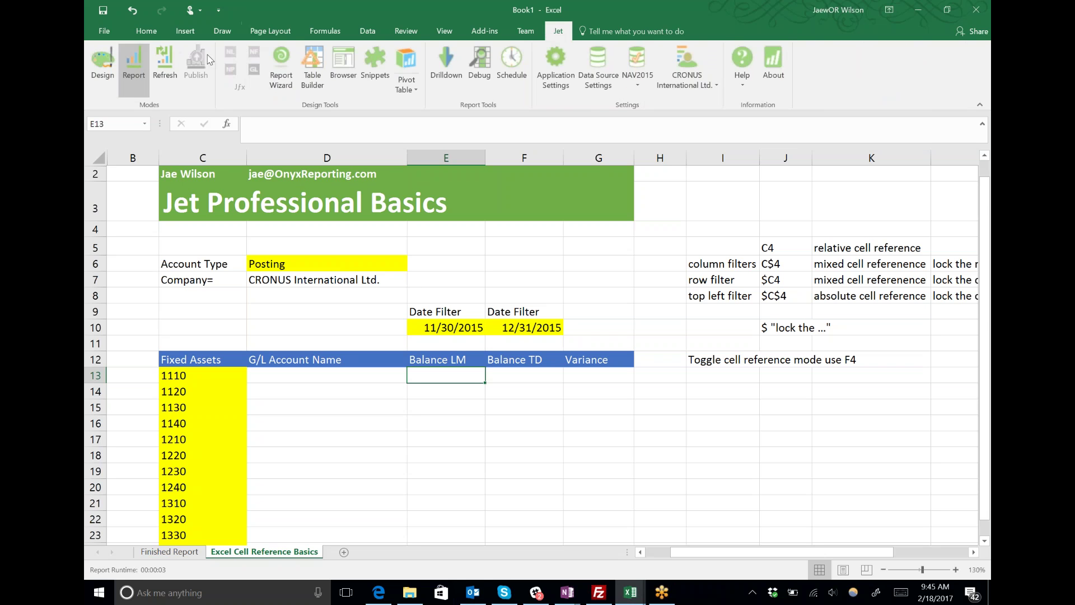
{"action": "left_click", "coordinate": [101, 60]}
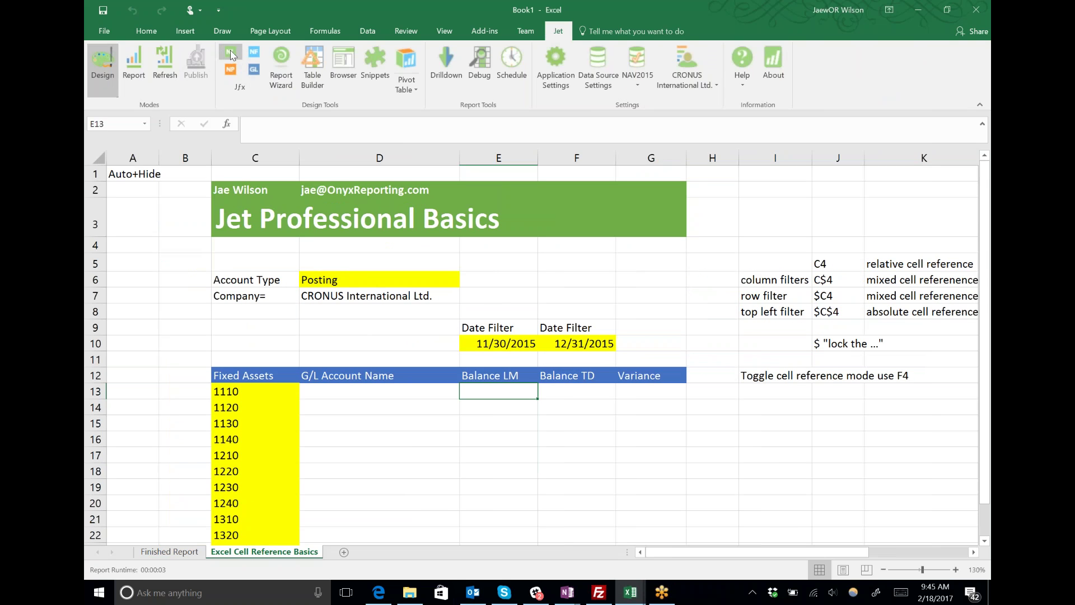
{"action": "left_click", "coordinate": [230, 52]}
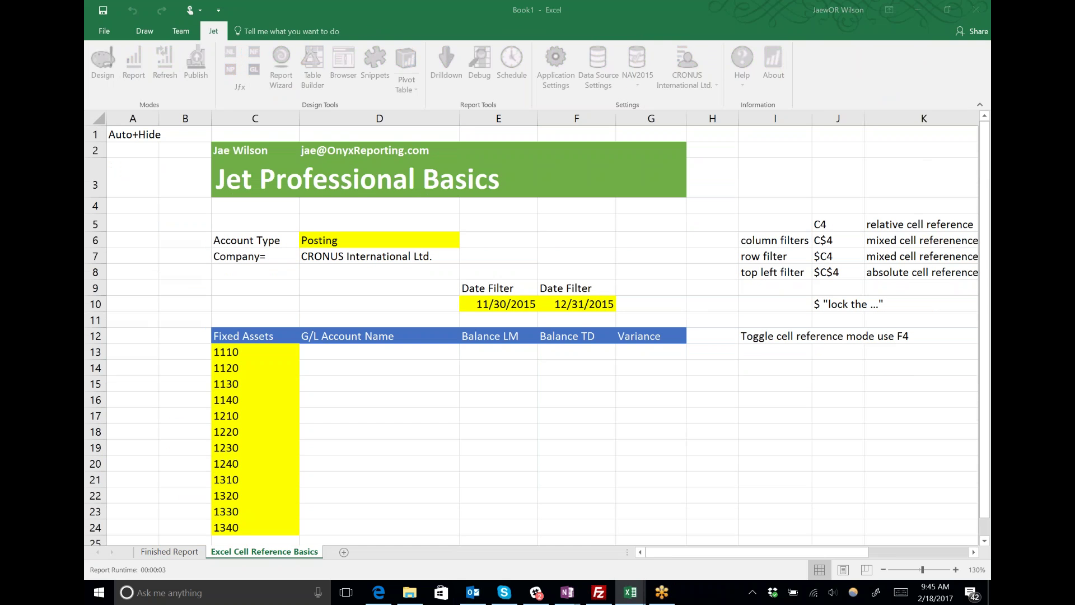
Set the NL function's What to sum and its Table to 15 G/L Account
{"action": "left_click_drag", "start_coordinate": [439, 243], "coordinate": [787, 243]}
{"action": "type", "text": "sum"}
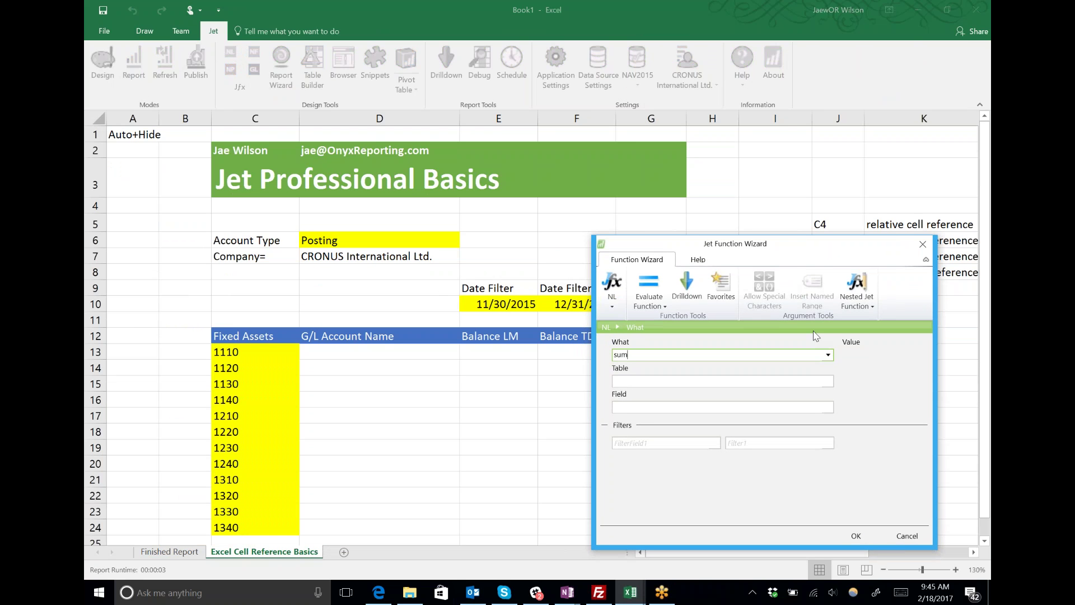
{"action": "key", "text": "Tab"}
{"action": "key", "text": "alt+Down"}
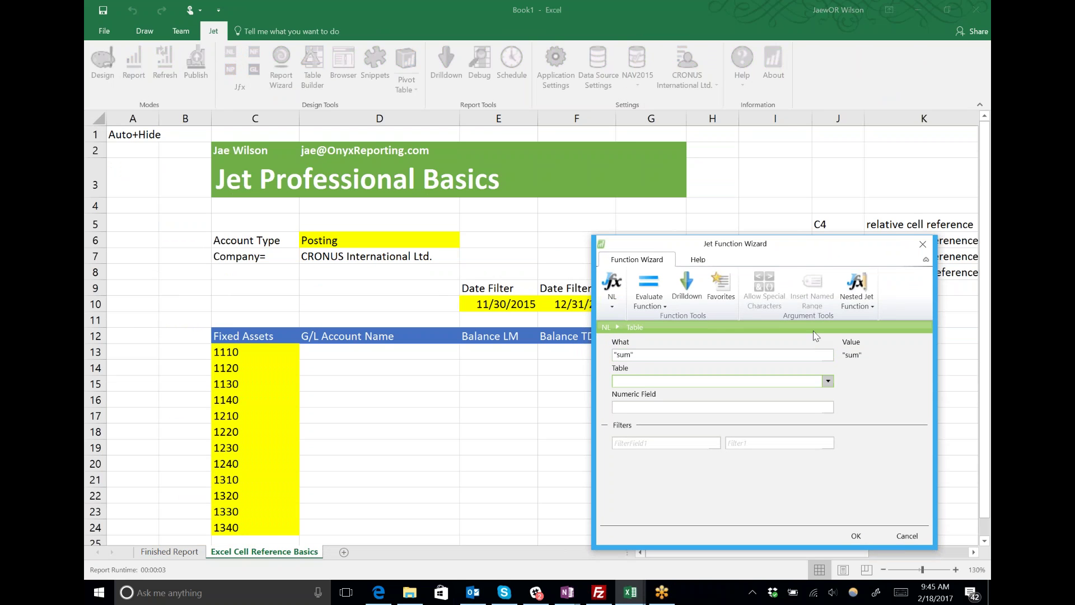
{"action": "type", "text": "g/l acocu"}
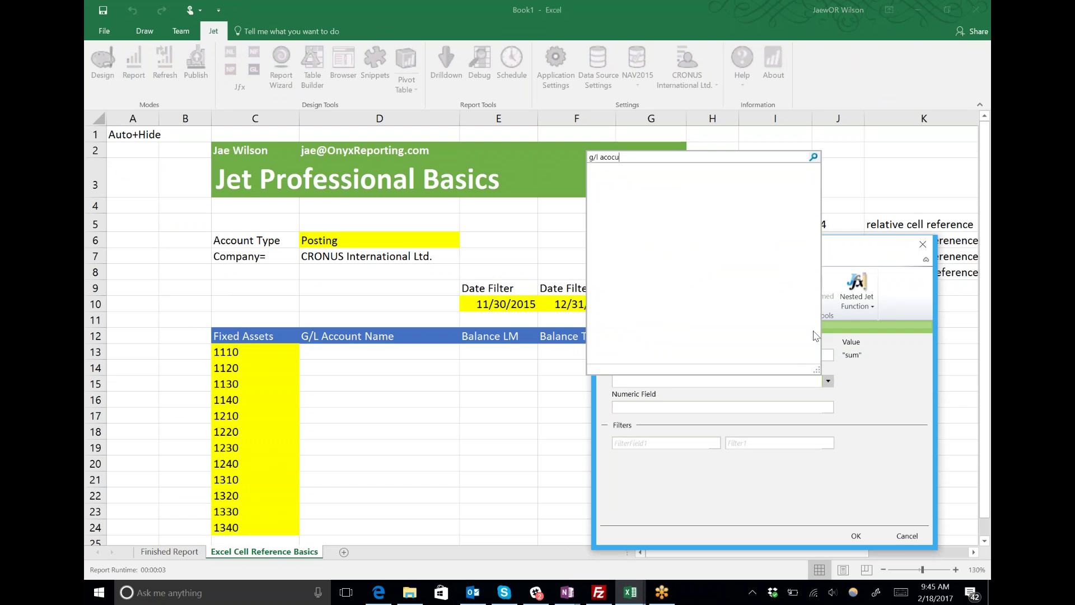
{"action": "key", "text": "BackSpace"}
{"action": "key", "text": "BackSpace"}
{"action": "key", "text": "BackSpace"}
{"action": "type", "text": "cou"}
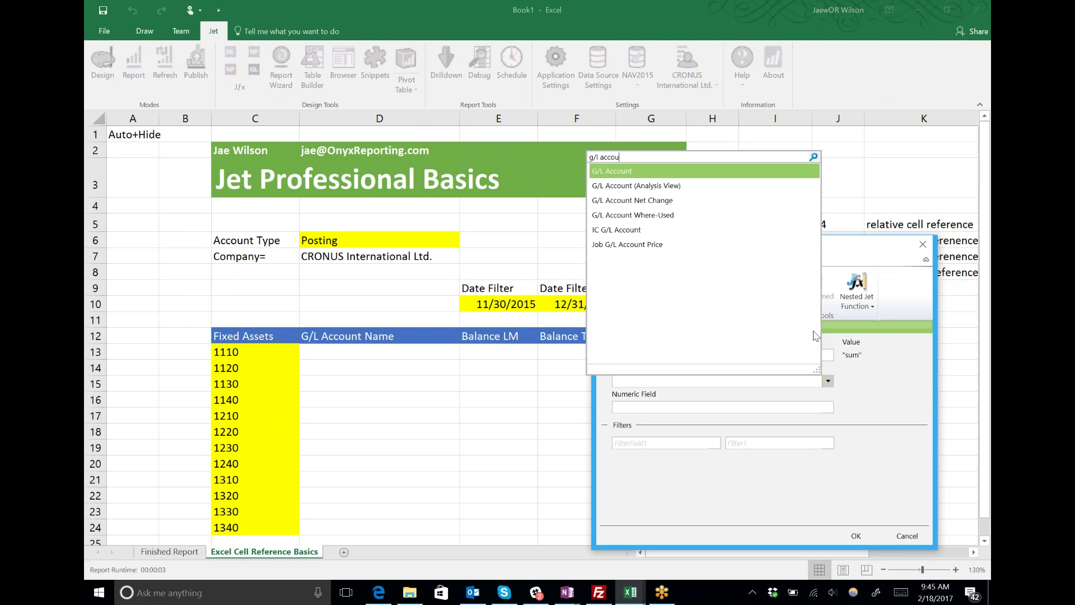
{"action": "key", "text": "Return"}
Choose 31 Balance at Date as the numeric field to sum
{"action": "key", "text": "Tab"}
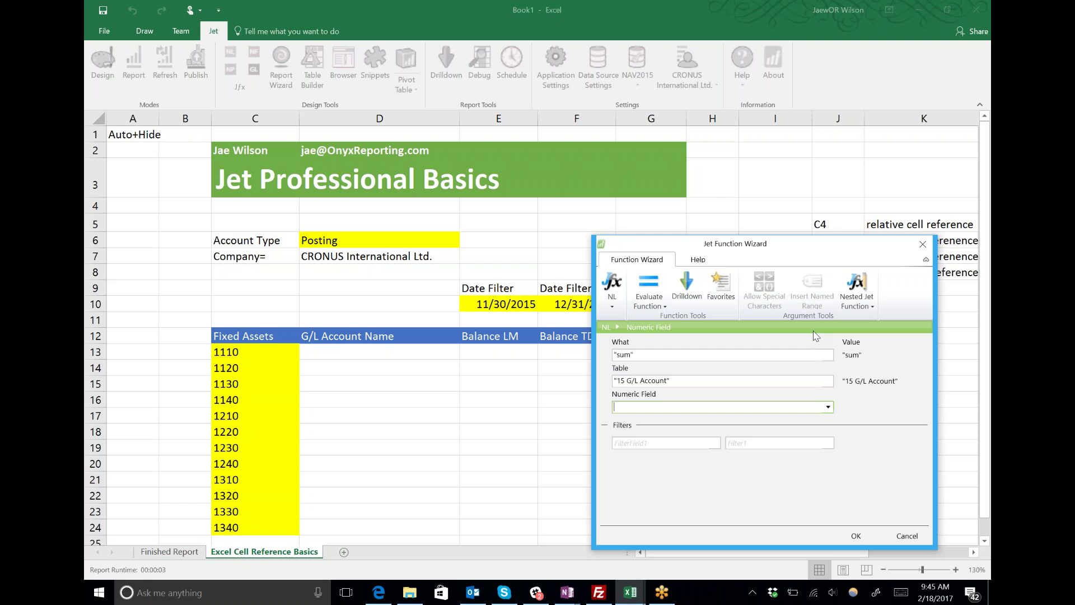
{"action": "key", "text": "alt+Down"}
{"action": "type", "text": "balance at"}
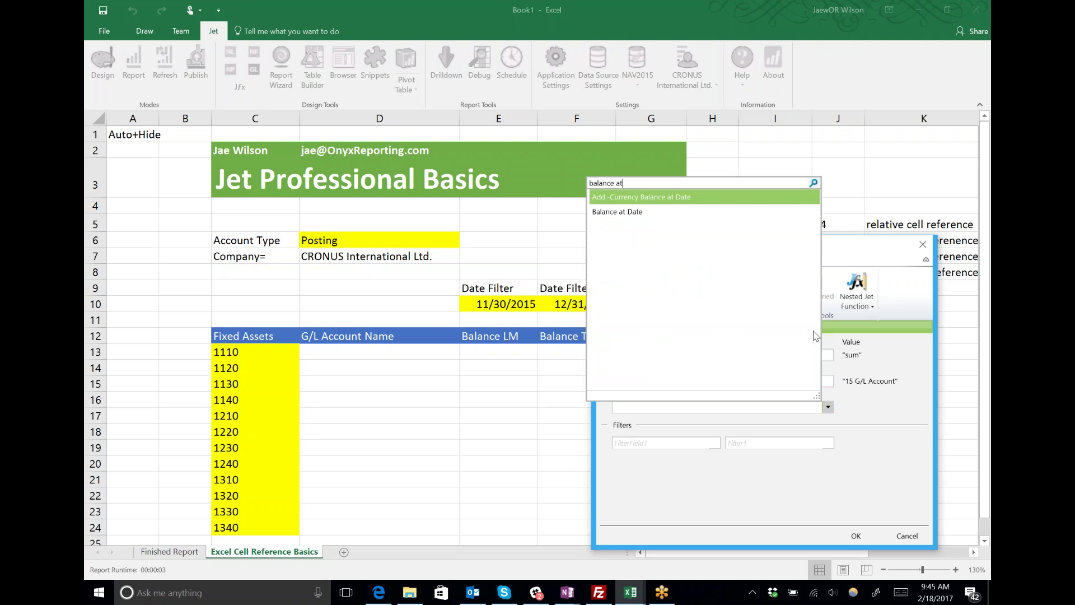
{"action": "key", "text": "Down"}
{"action": "key", "text": "Return"}
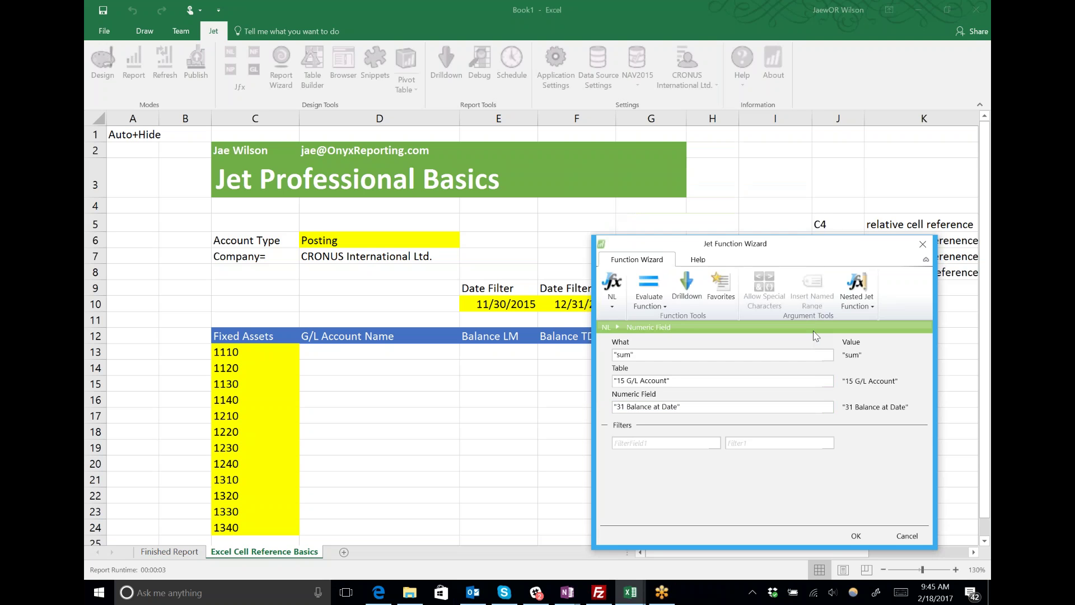
{"action": "key", "text": "Tab"}
Set the first filter field to 1 No., matched against account cell C13
{"action": "left_click", "coordinate": [714, 444]}
{"action": "type", "text": "no"}
{"action": "key", "text": "Return"}
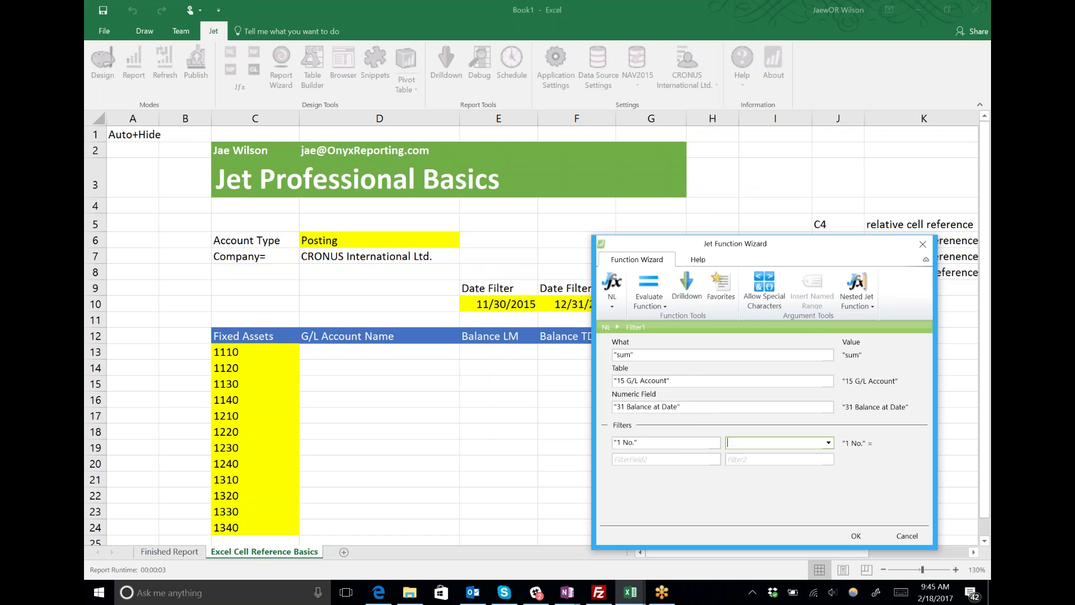
{"action": "left_click", "coordinate": [256, 352]}
{"action": "left_click_drag", "start_coordinate": [754, 247], "coordinate": [685, 176]}
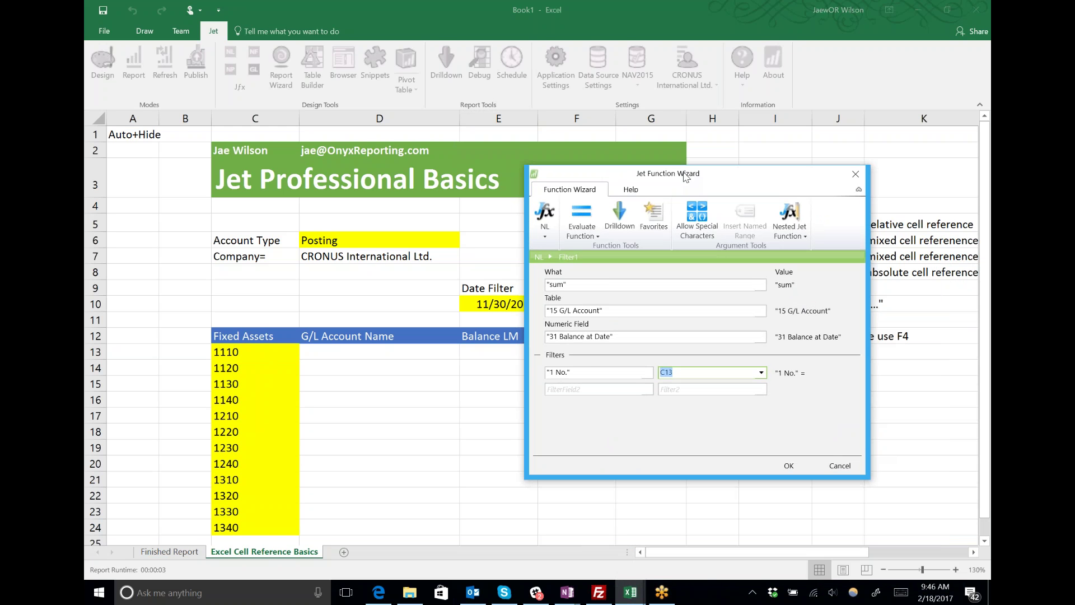
Lock the account filter as $C13 and add 28 Date Filter as the second filter
{"action": "key", "text": "F4"}
{"action": "left_click", "coordinate": [644, 391]}
{"action": "left_click", "coordinate": [644, 391]}
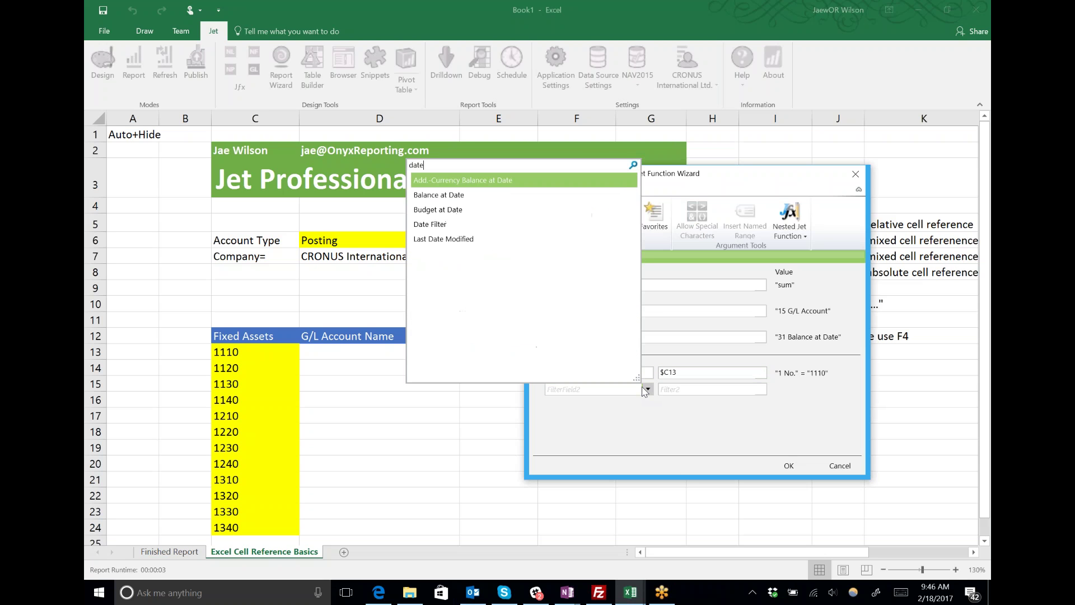
{"action": "key", "text": "Down"}
{"action": "key", "text": "Down"}
{"action": "key", "text": "Down"}
{"action": "key", "text": "Return"}
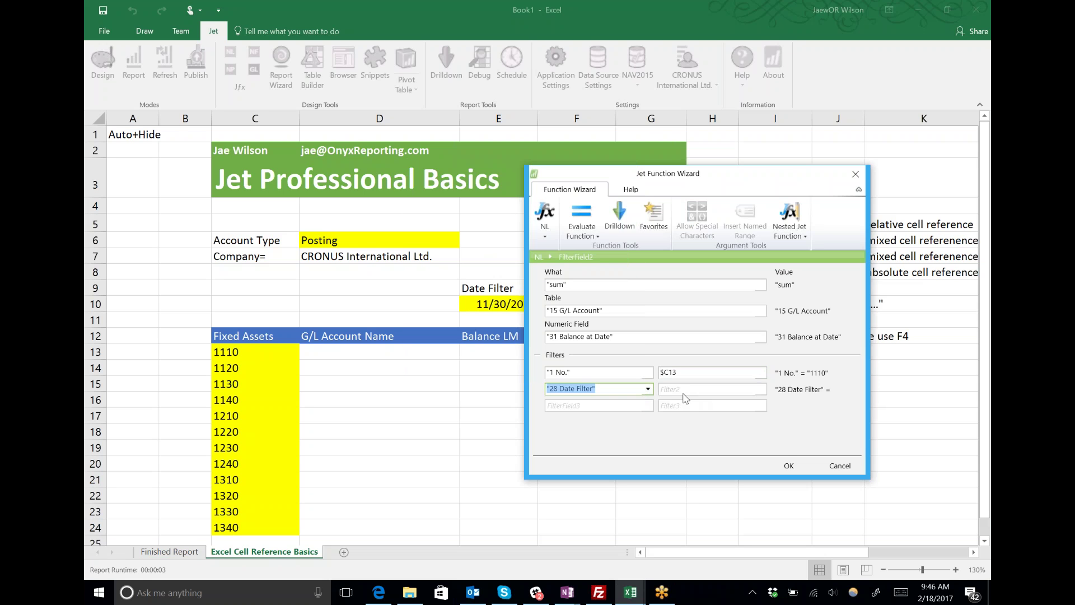
{"action": "key", "text": "Tab"}
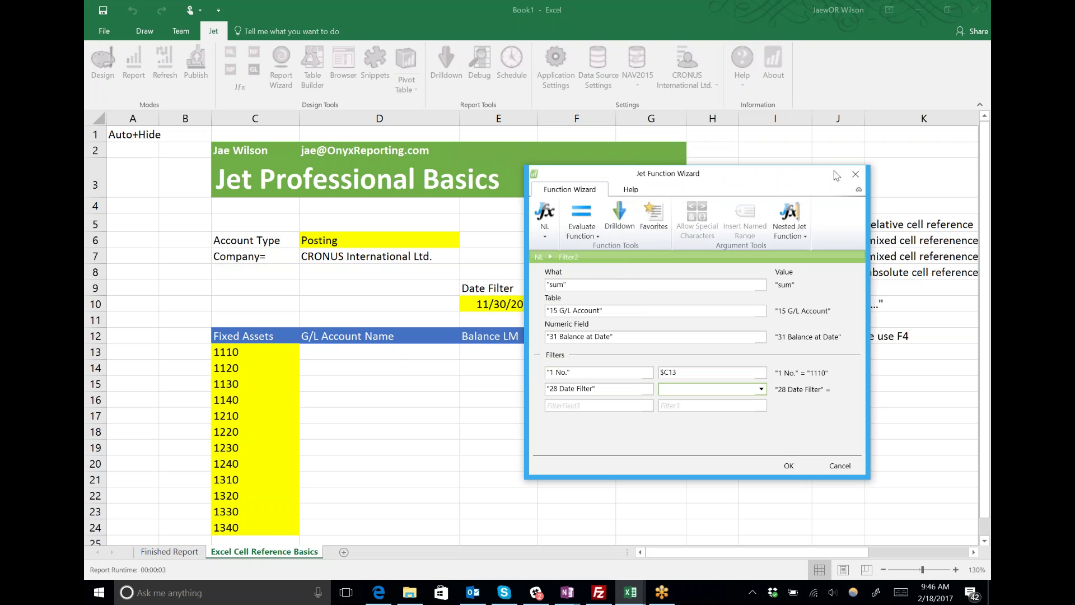
Point the date filter at the 11/30/2015 cell, locked to row 10 as E$10
{"action": "left_click_drag", "start_coordinate": [694, 176], "coordinate": [640, 337]}
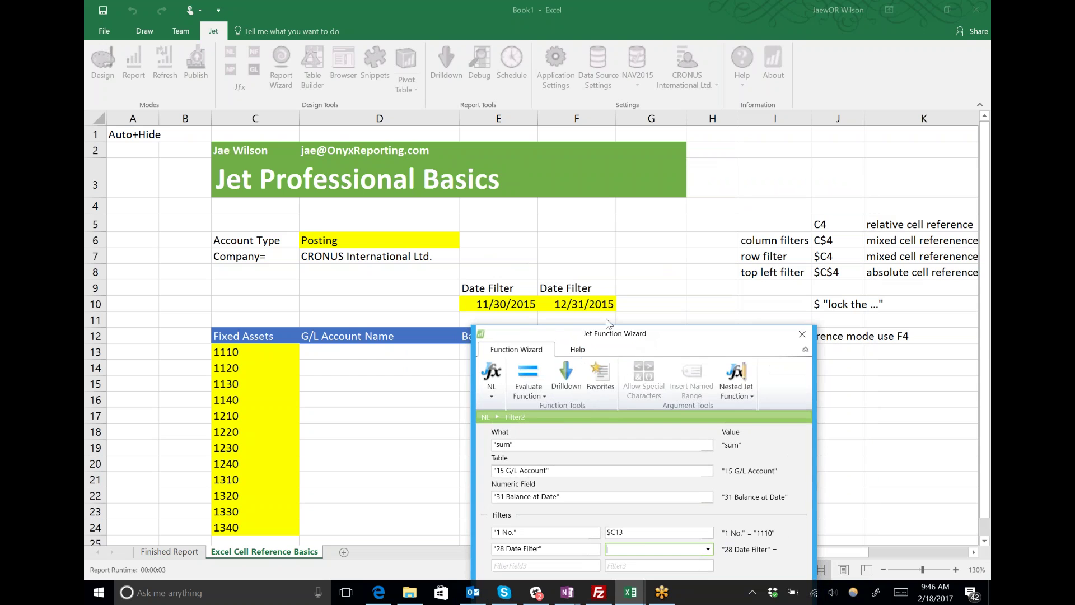
{"action": "left_click", "coordinate": [500, 305]}
{"action": "key", "text": "F4"}
{"action": "key", "text": "F4"}
{"action": "left_click", "coordinate": [710, 197]}
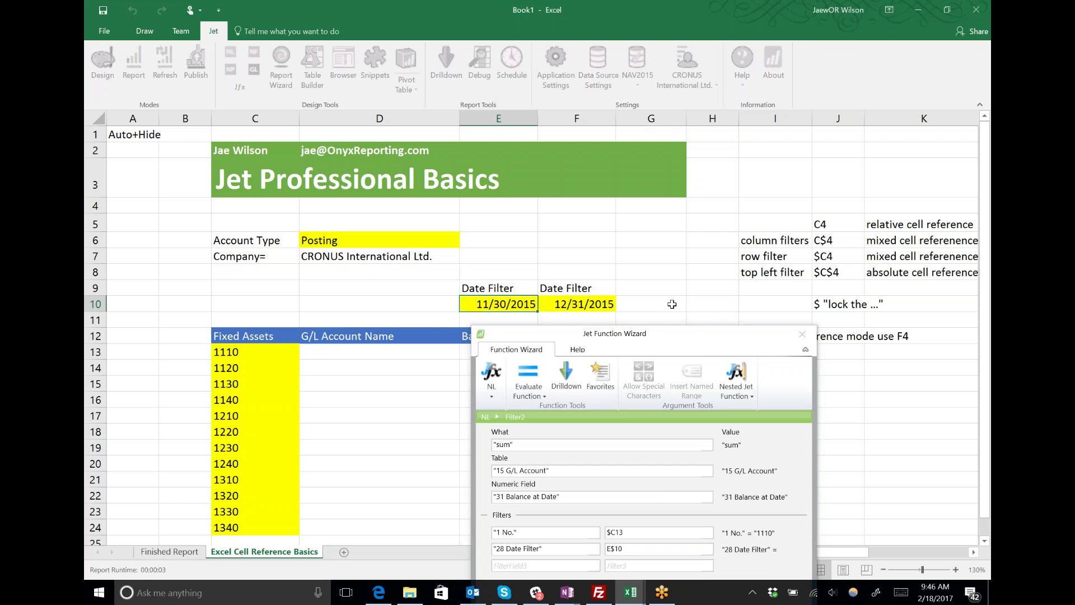
Add a 4 Account Type filter that points to the absolute cell $D$6
{"action": "left_click_drag", "start_coordinate": [672, 336], "coordinate": [679, 172]}
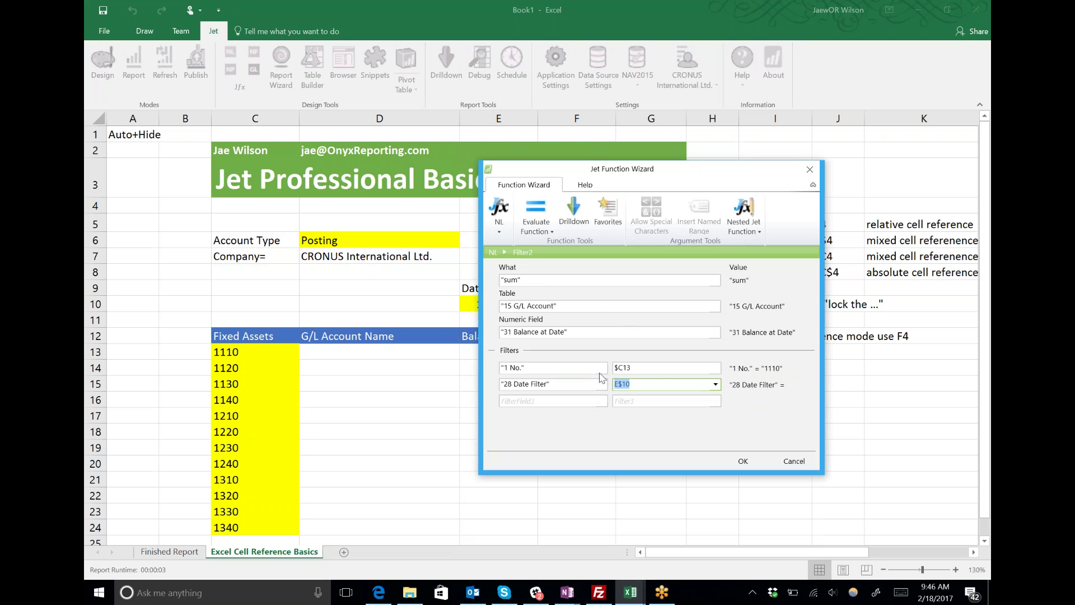
{"action": "left_click", "coordinate": [595, 402]}
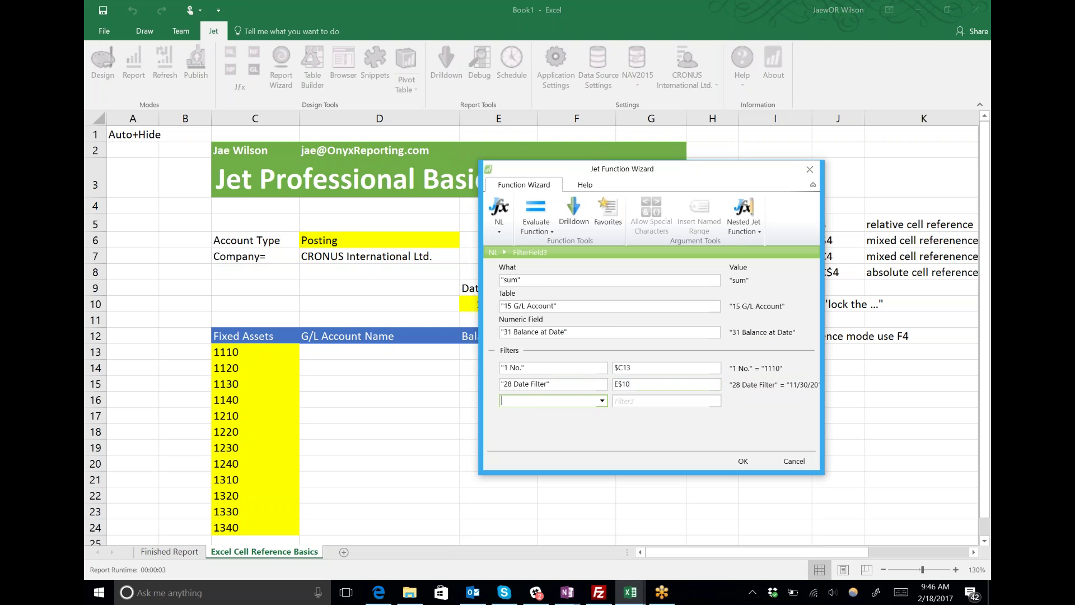
{"action": "left_click", "coordinate": [601, 400]}
{"action": "type", "text": "acco"}
{"action": "key", "text": "Return"}
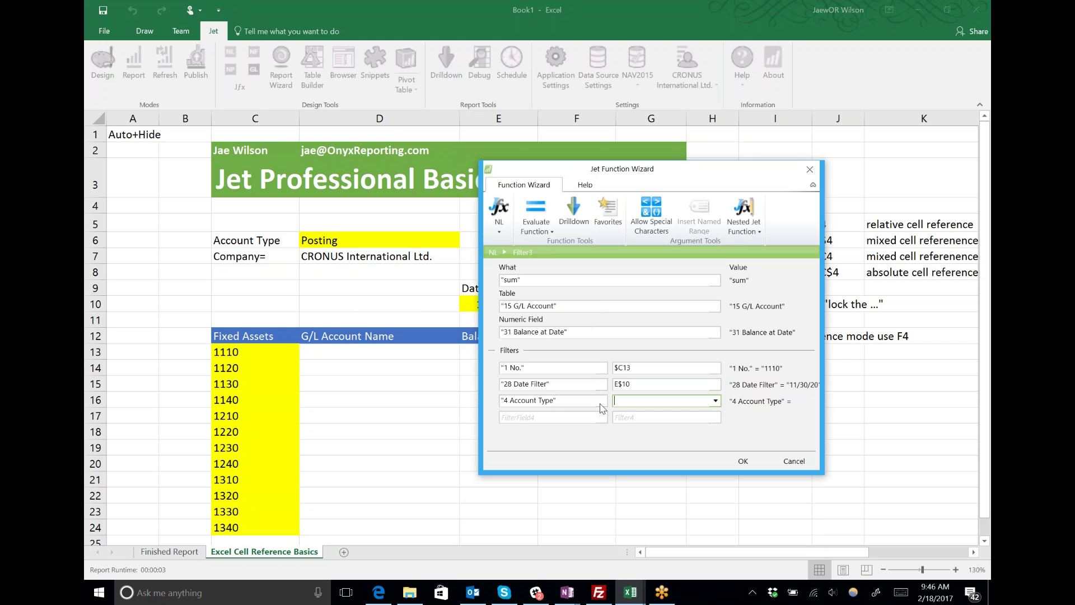
{"action": "left_click", "coordinate": [328, 239]}
{"action": "key", "text": "F4"}
Add a Company= filter fixed to $D$7 and insert the finished NL formula into E13
{"action": "left_click", "coordinate": [561, 417]}
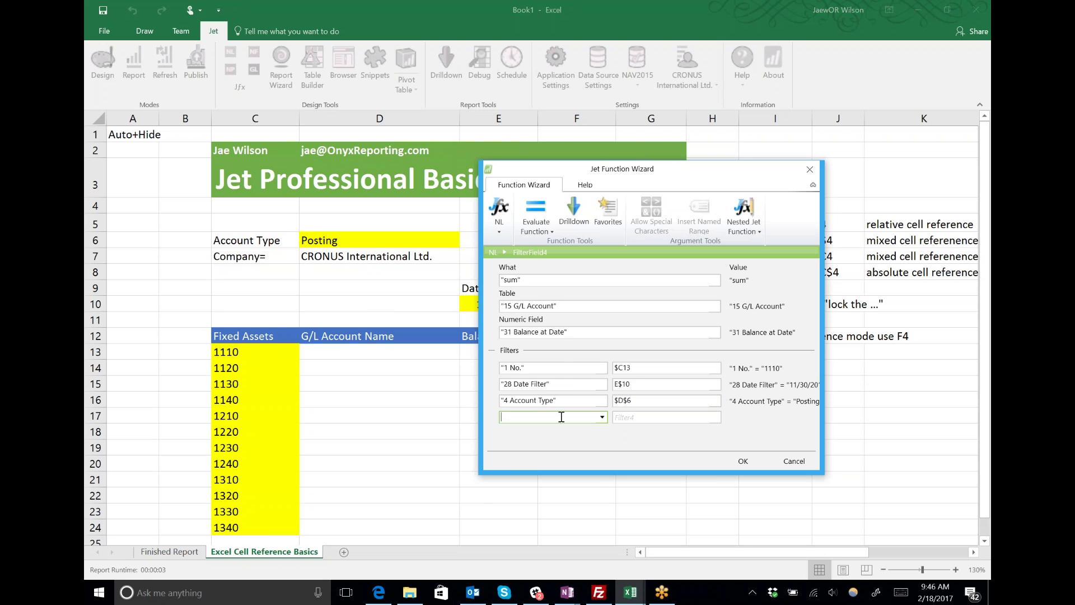
{"action": "left_click", "coordinate": [602, 417]}
{"action": "type", "text": "compan"}
{"action": "key", "text": "Return"}
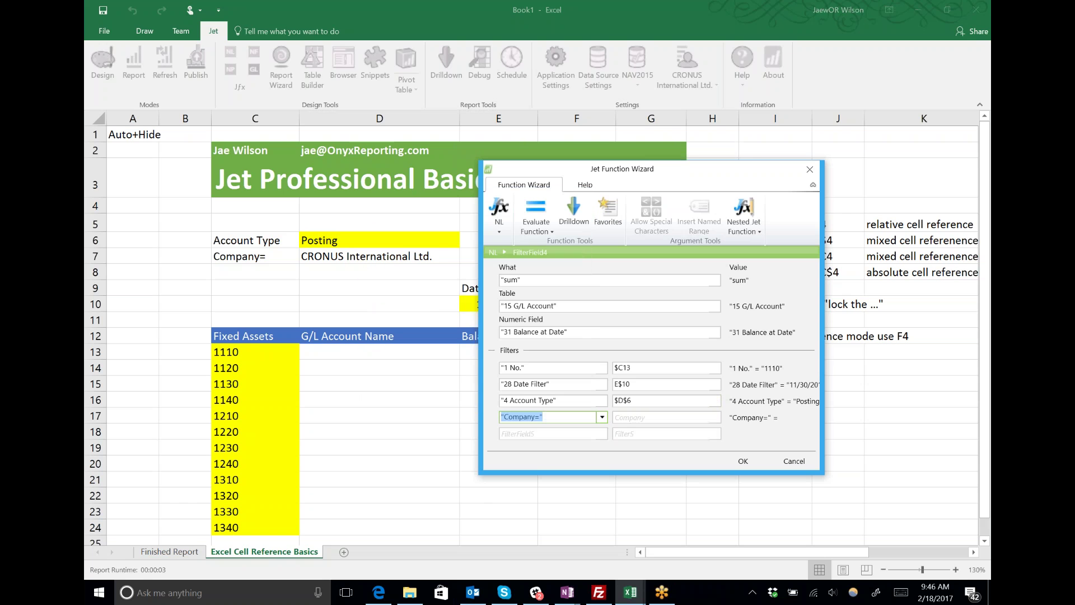
{"action": "key", "text": "Tab"}
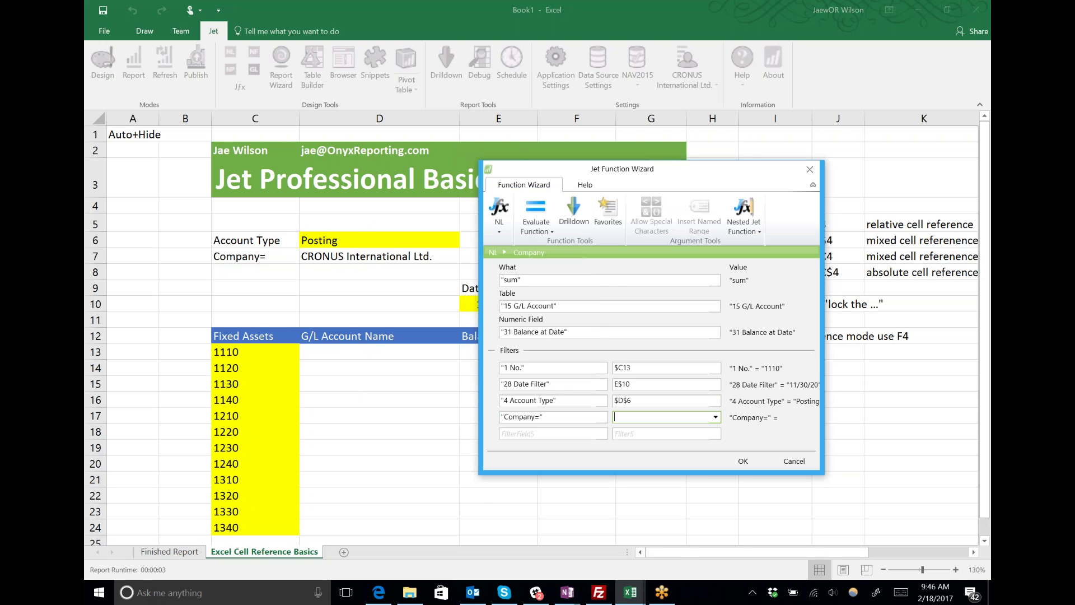
{"action": "left_click", "coordinate": [379, 258]}
{"action": "left_click", "coordinate": [379, 261]}
{"action": "key", "text": "F4"}
{"action": "key", "text": "Return"}
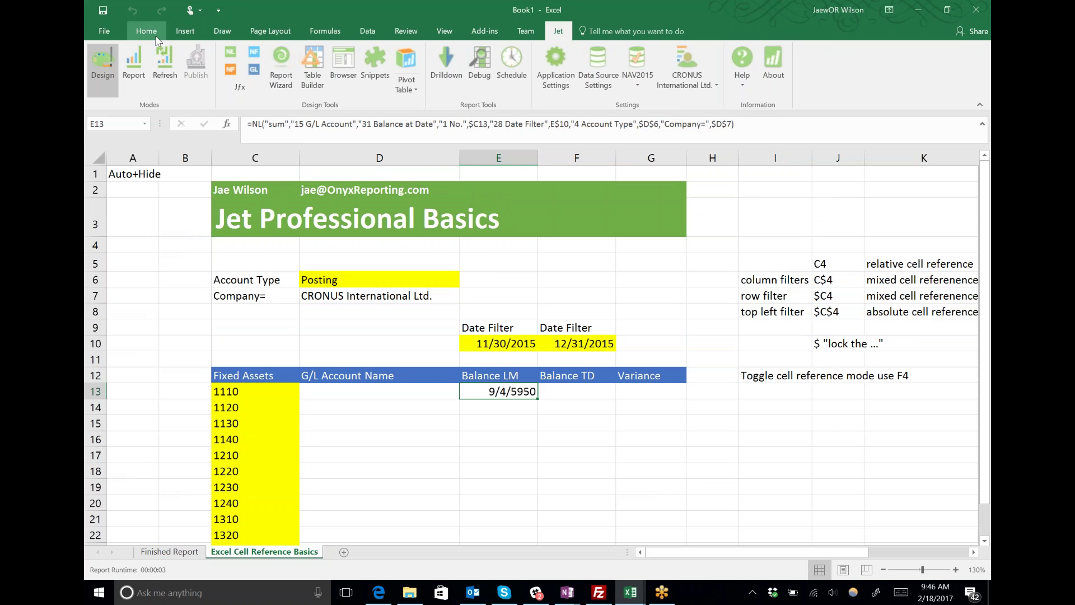
{"action": "left_click", "coordinate": [146, 31]}
Format E13 in Accounting format and copy its formula to F13 and E14
{"action": "left_click", "coordinate": [532, 83]}
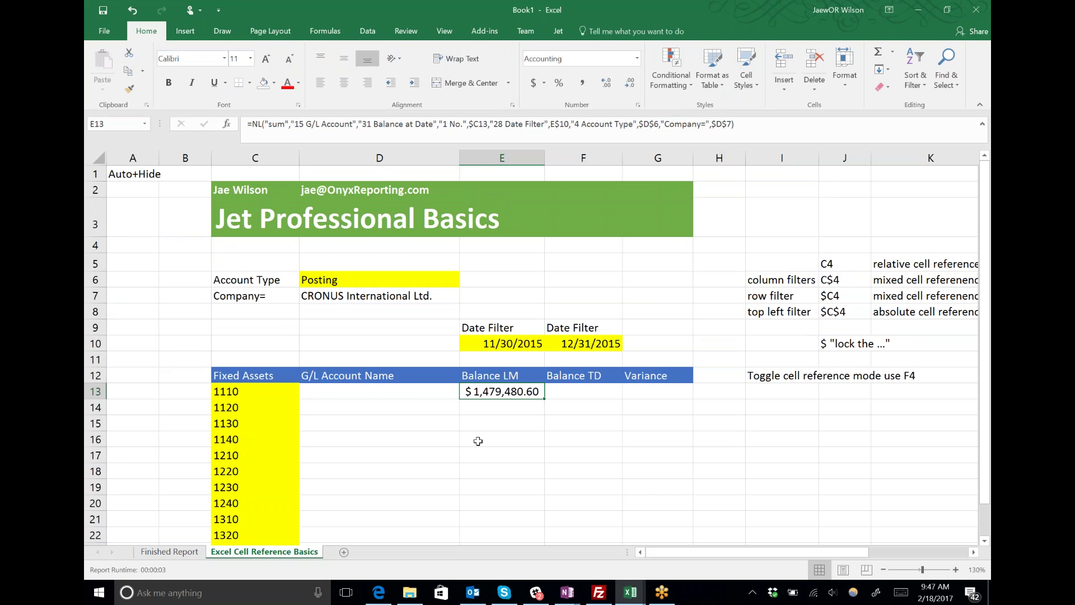
{"action": "key", "text": "ctrl+c"}
{"action": "key", "text": "Right"}
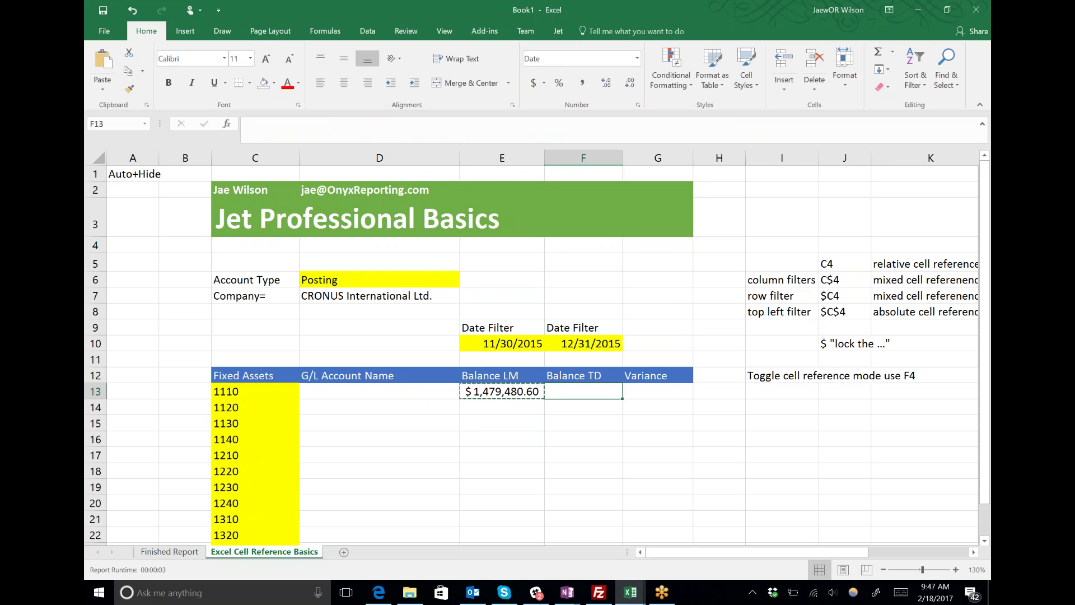
{"action": "key", "text": "ctrl+v"}
{"action": "key", "text": "Down"}
{"action": "key", "text": "Left"}
{"action": "key", "text": "ctrl+v"}
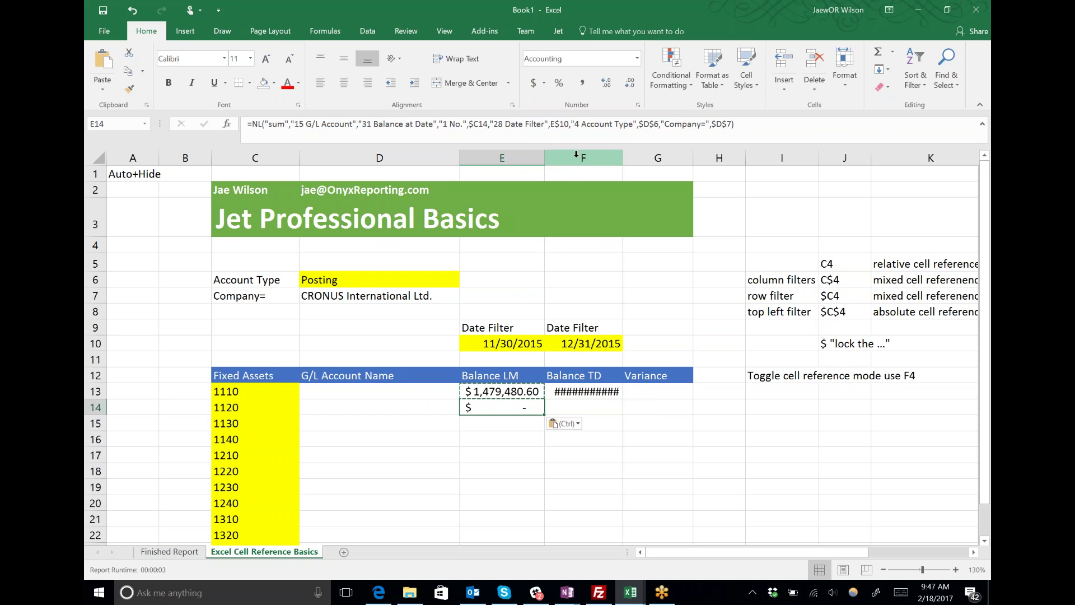
Autofit column F and fill the E14:F14 balance formulas down through row 22
{"action": "double_click", "coordinate": [622, 158]}
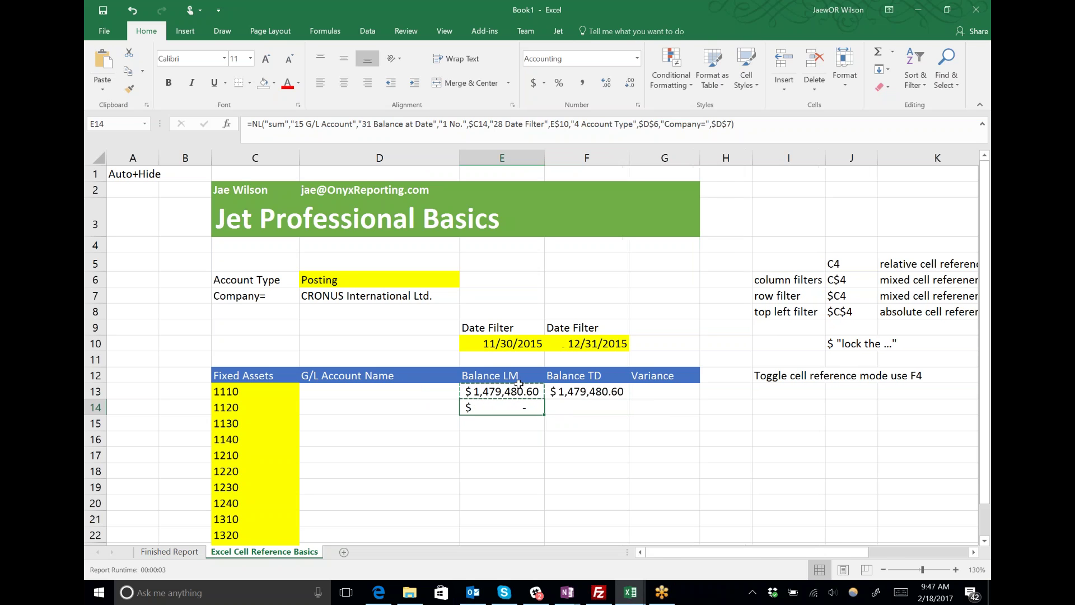
{"action": "key", "text": "Left"}
{"action": "key", "text": "Right"}
{"action": "key", "text": "shift+Right"}
{"action": "key", "text": "ctrl+r"}
{"action": "key", "text": "ctrl+shift+Down"}
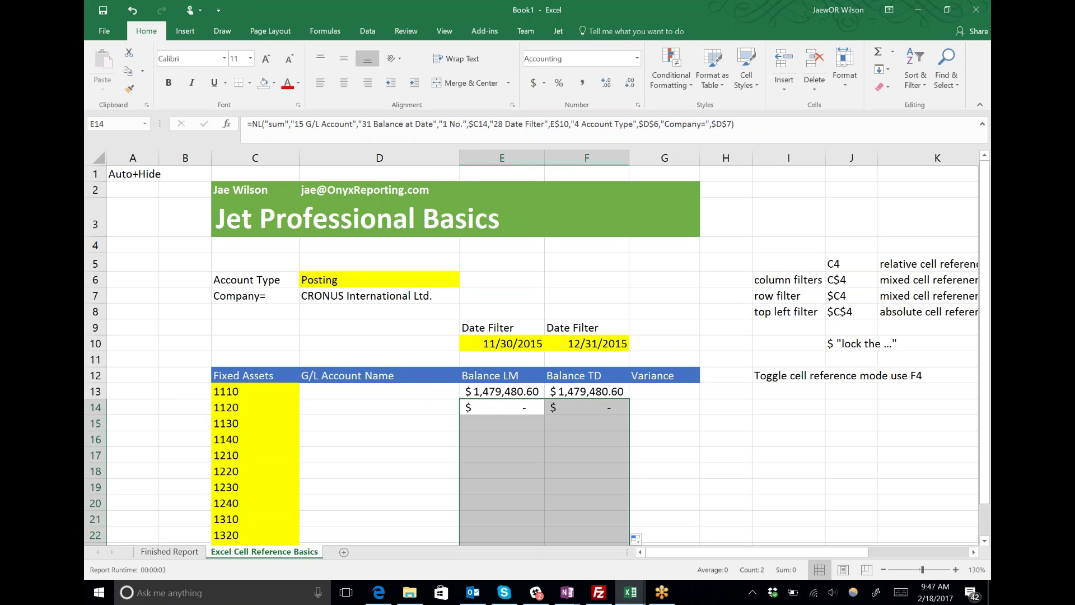
{"action": "key", "text": "ctrl+d"}
{"action": "double_click", "coordinate": [520, 407]}
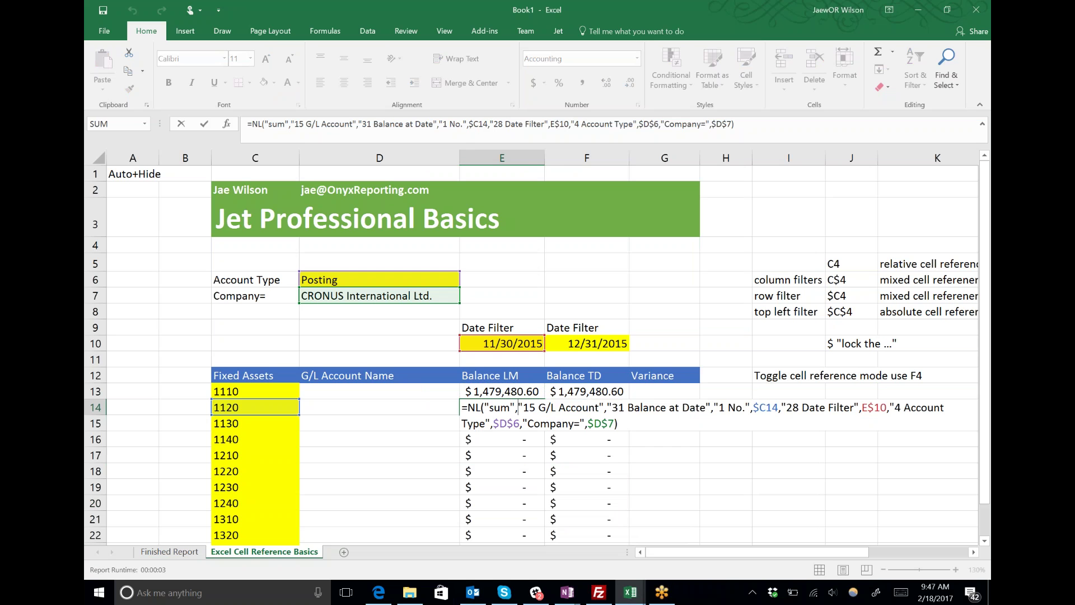
{"action": "key", "text": "Return"}
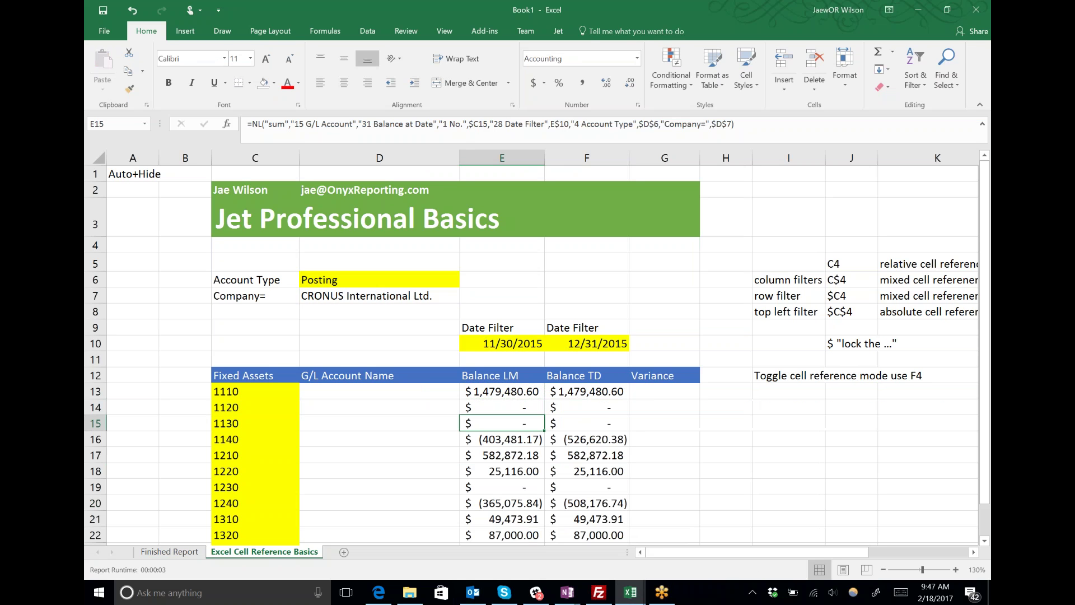
{"action": "key", "text": "Down"}
{"action": "key", "text": "Down"}
{"action": "key", "text": "Down"}
{"action": "key", "text": "Down"}
{"action": "key", "text": "Down"}
{"action": "key", "text": "Down"}
{"action": "key", "text": "Down"}
{"action": "key", "text": "Down"}
{"action": "key", "text": "Down"}
{"action": "key", "text": "Down"}
{"action": "key", "text": "Down"}
{"action": "key", "text": "Down"}
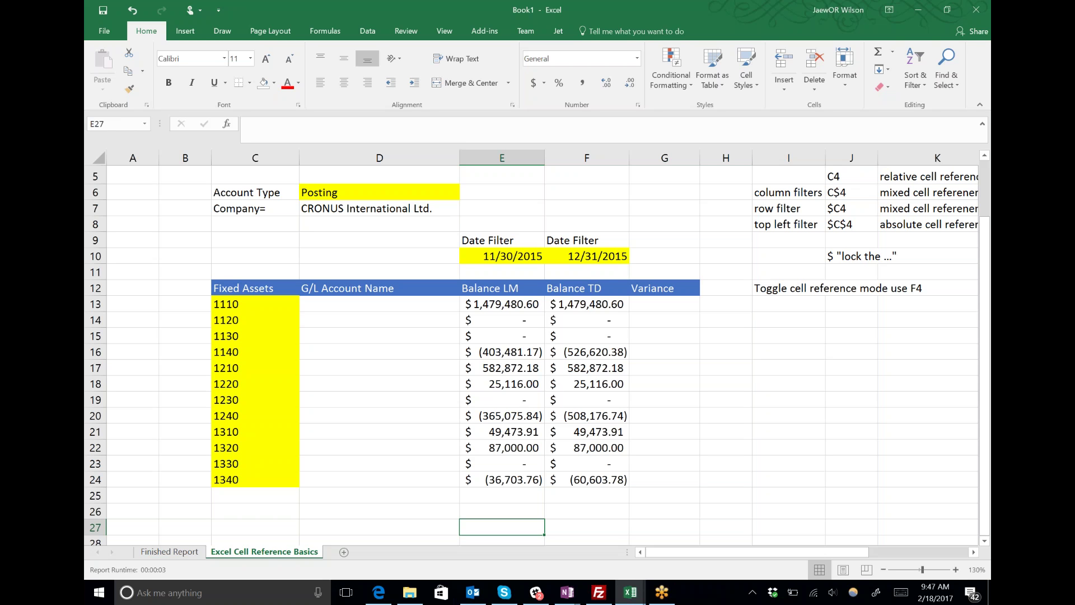
{"action": "key", "text": "Up"}
{"action": "key", "text": "Up"}
{"action": "key", "text": "Up"}
{"action": "key", "text": "Up"}
{"action": "key", "text": "Up"}
{"action": "key", "text": "Up"}
{"action": "key", "text": "Up"}
{"action": "key", "text": "Up"}
{"action": "key", "text": "Up"}
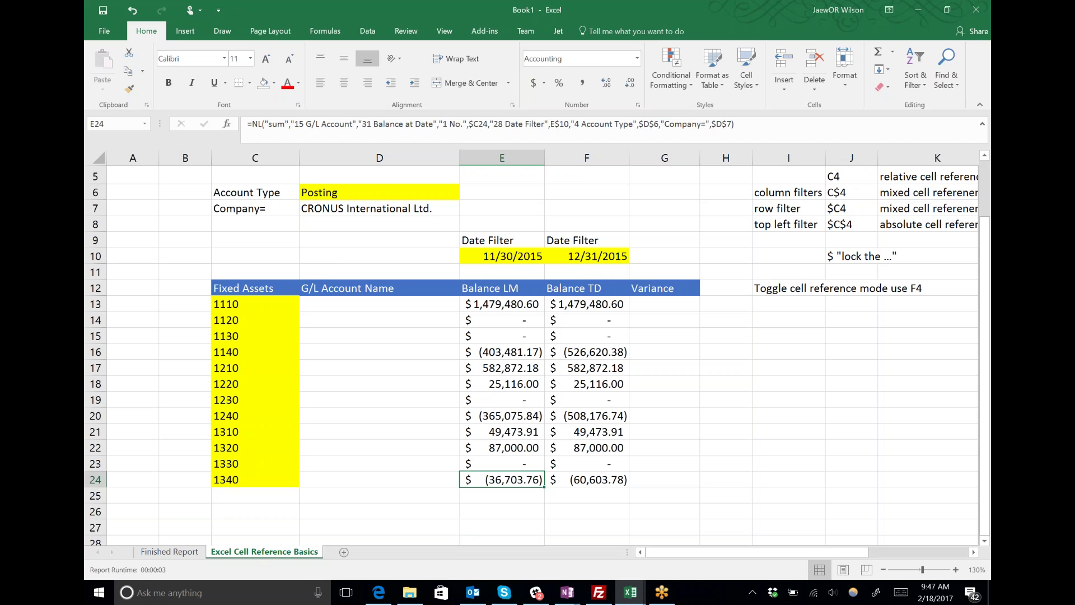
{"action": "left_click", "coordinate": [173, 552]}
{"action": "left_click", "coordinate": [178, 307]}
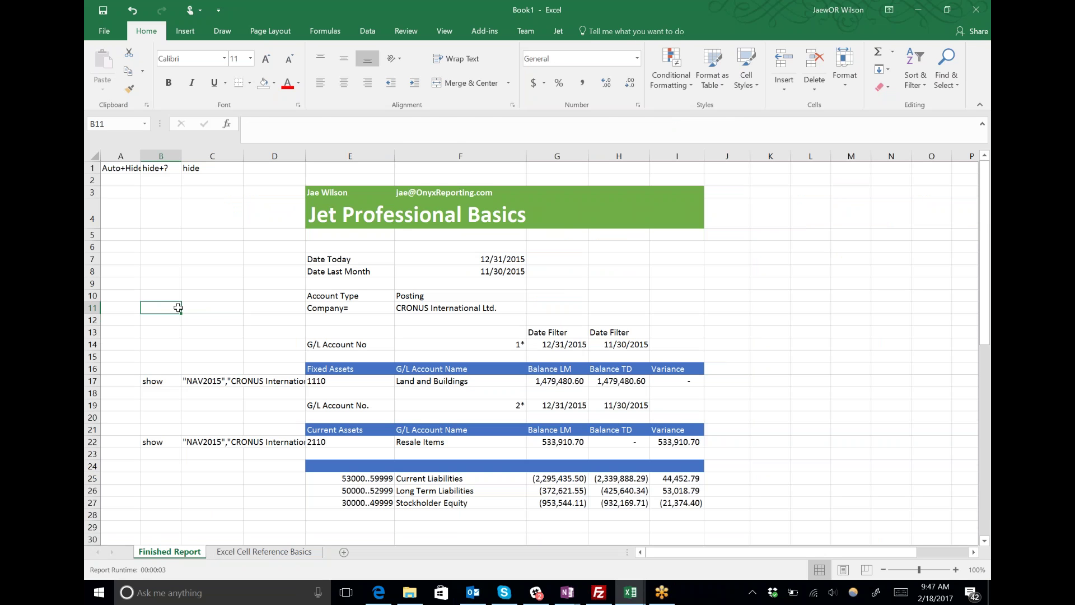
{"action": "left_click", "coordinate": [252, 557]}
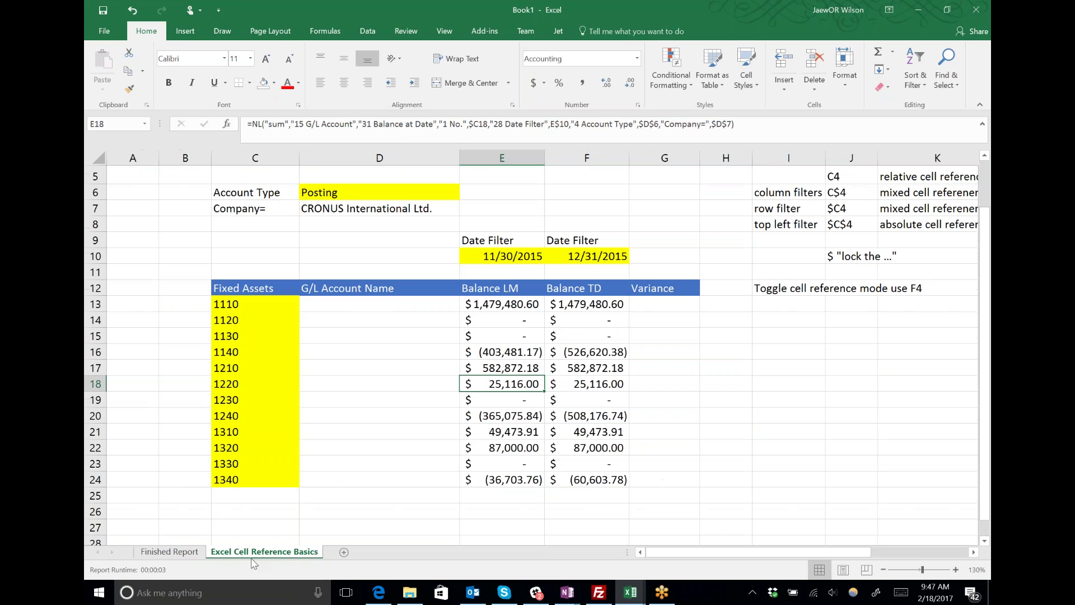
{"action": "left_click", "coordinate": [816, 196]}
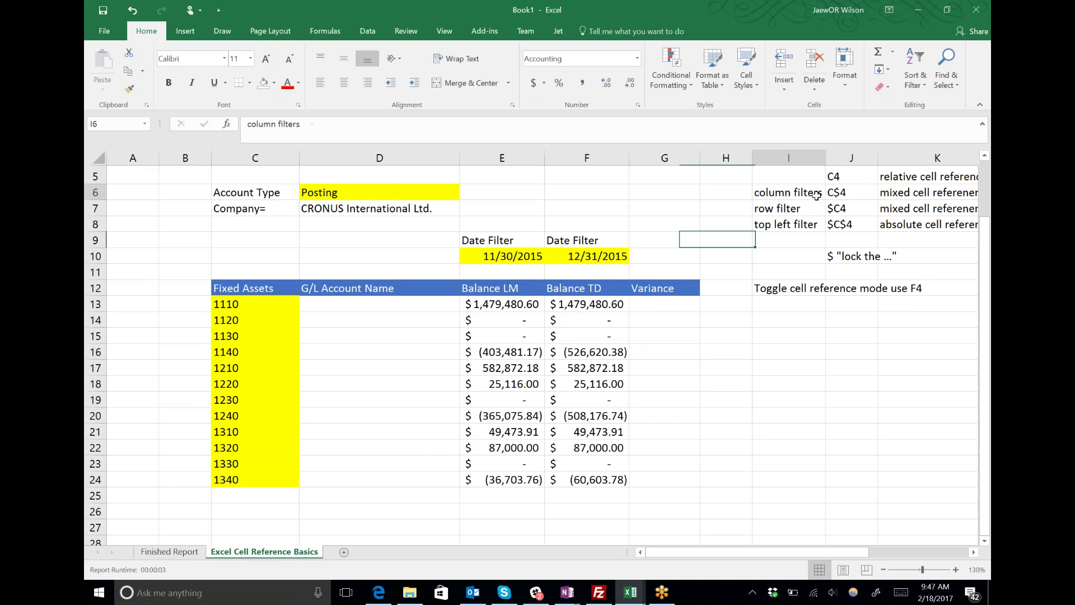
{"action": "key", "text": "Up"}
{"action": "key", "text": "Right"}
{"action": "key", "text": "Right"}
{"action": "key", "text": "Up"}
{"action": "key", "text": "Up"}
{"action": "key", "text": "Up"}
{"action": "key", "text": "Left"}
{"action": "key", "text": "Left"}
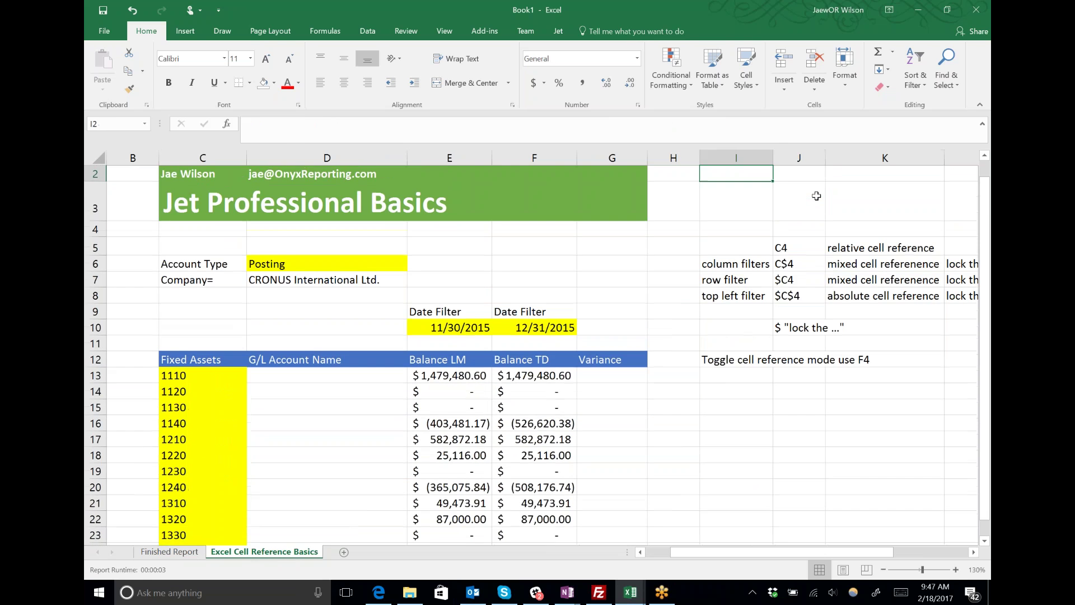
{"action": "key", "text": "Down"}
{"action": "key", "text": "Down"}
{"action": "key", "text": "Down"}
{"action": "key", "text": "shift+Down"}
{"action": "key", "text": "shift+Right"}
{"action": "key", "text": "shift+Down"}
{"action": "key", "text": "shift+Down"}
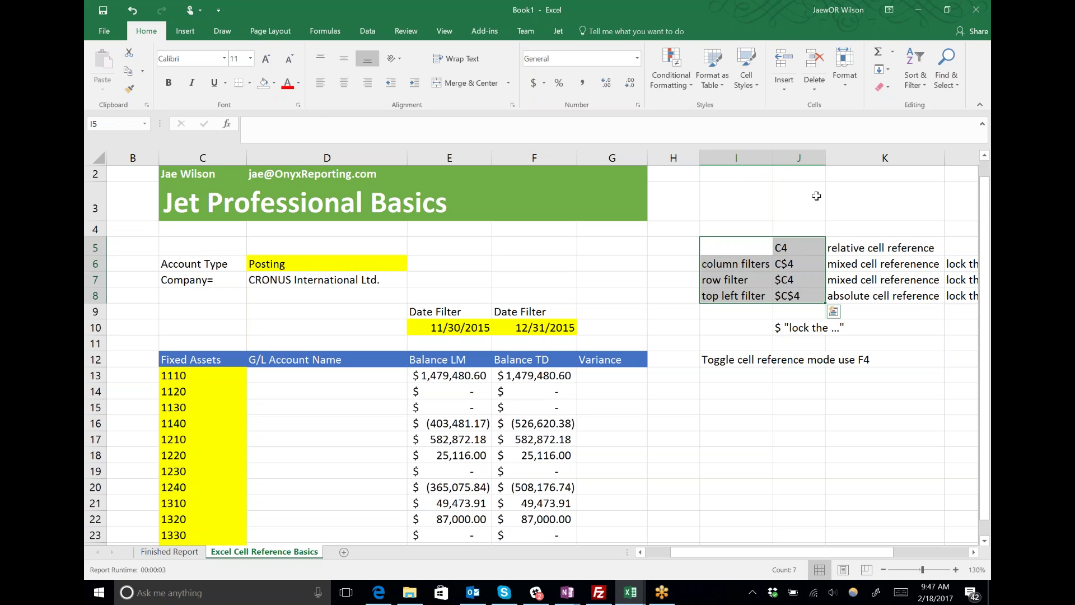
{"action": "left_click", "coordinate": [894, 243]}
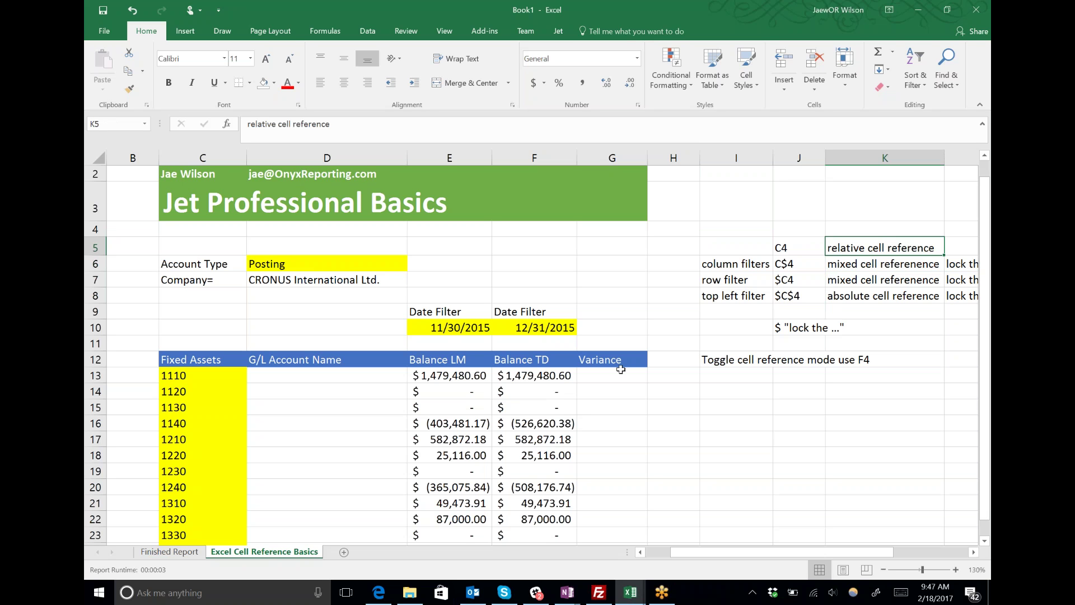
Enter the variance formula =E13-F13 in G13
{"action": "left_click", "coordinate": [616, 389]}
{"action": "key", "text": "Up"}
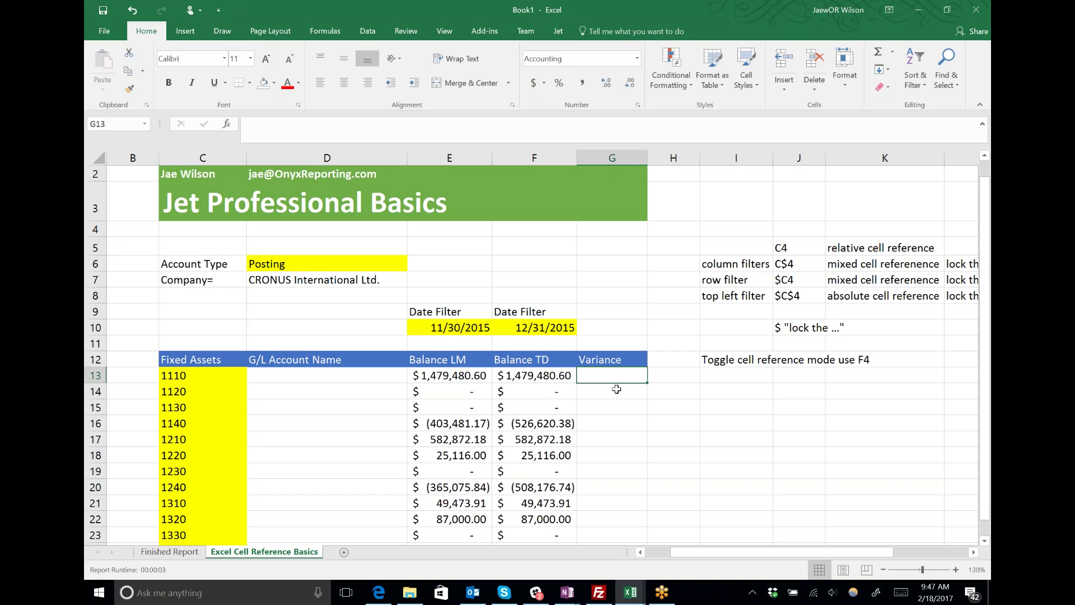
{"action": "type", "text": "="}
{"action": "key", "text": "Left"}
{"action": "key", "text": "Left"}
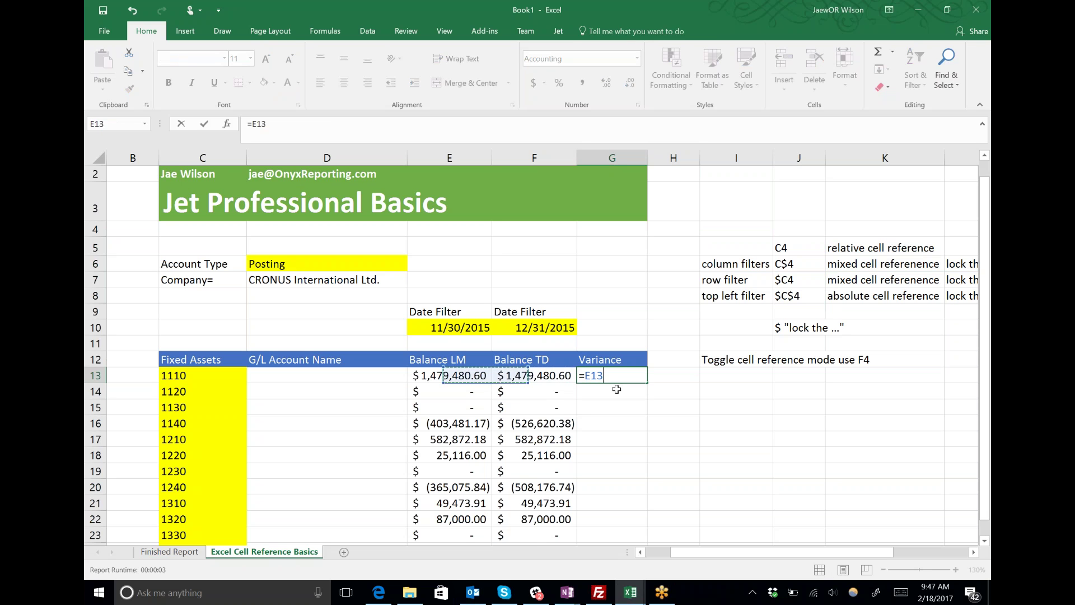
{"action": "type", "text": "-"}
{"action": "key", "text": "Left"}
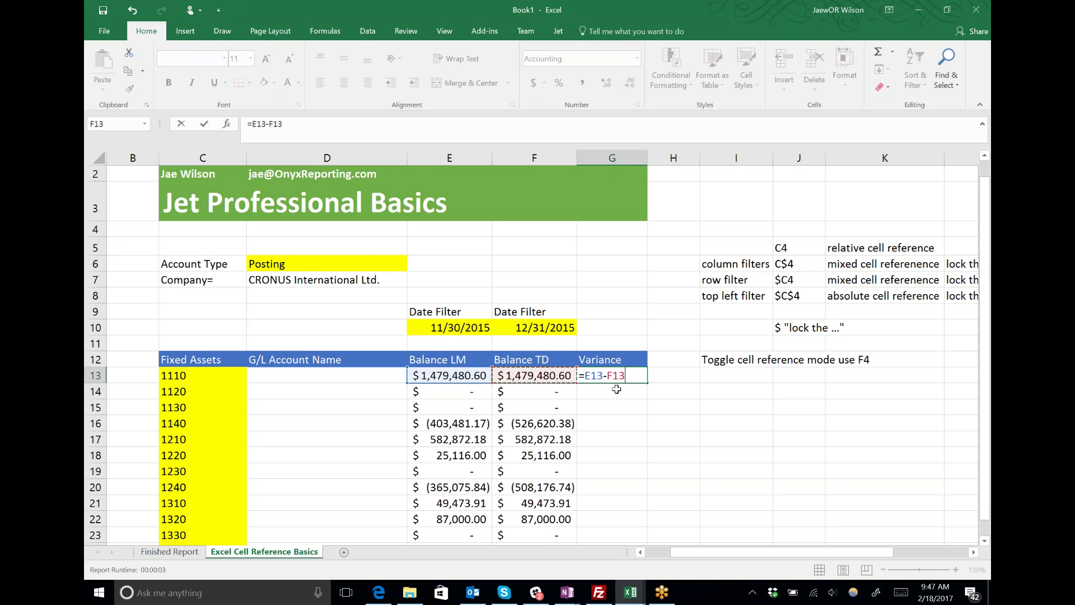
{"action": "key", "text": "ctrl+Return"}
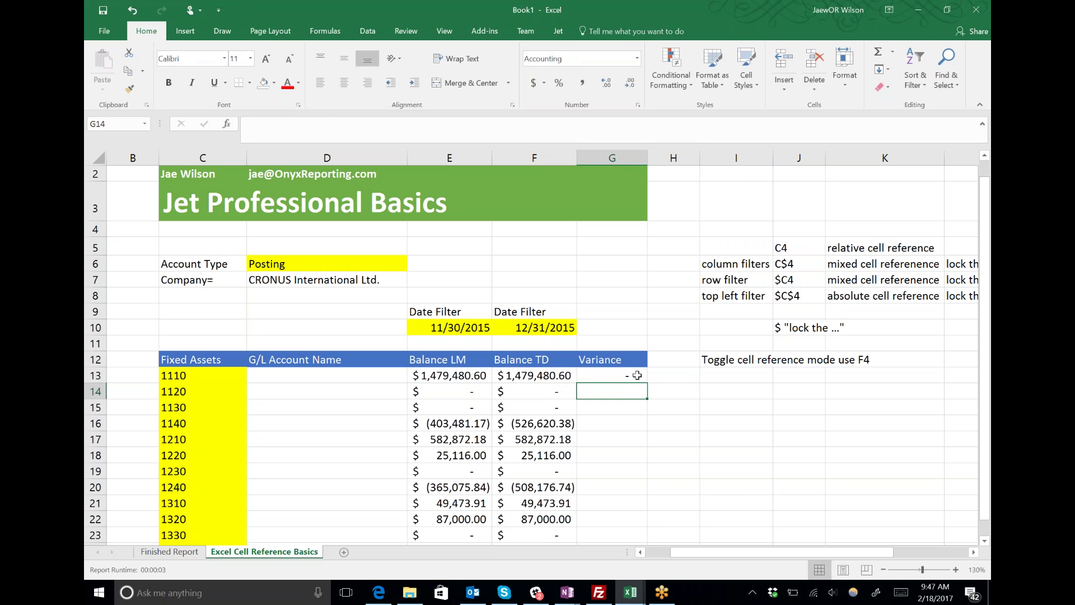
Fill the variance formula down through row 23, then select the filter notes and cell E6
{"action": "double_click", "coordinate": [646, 382]}
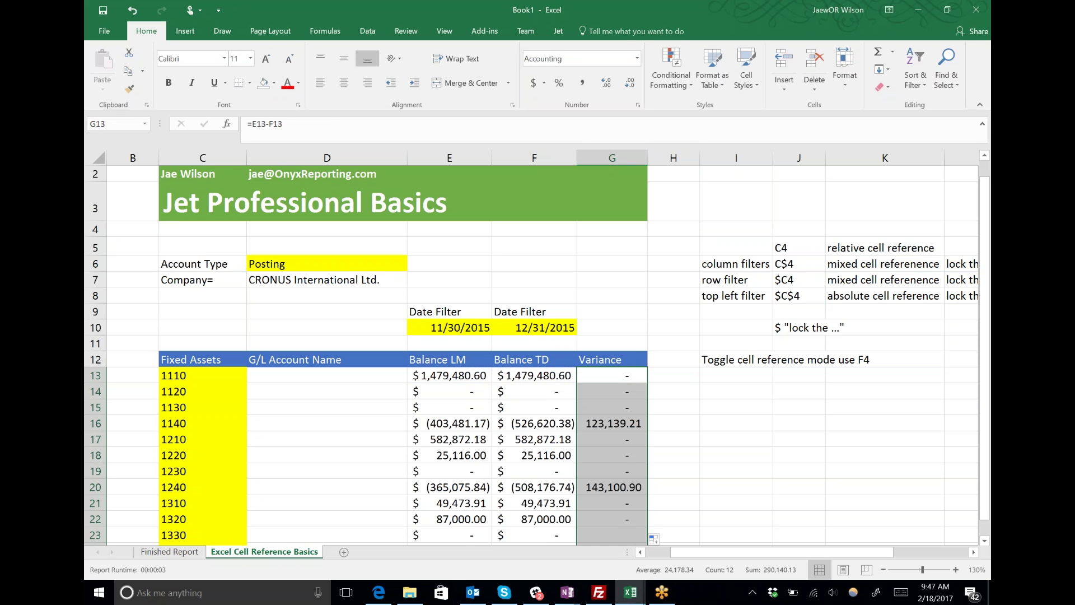
{"action": "left_click", "coordinate": [675, 407]}
{"action": "left_click_drag", "start_coordinate": [742, 268], "coordinate": [801, 297]}
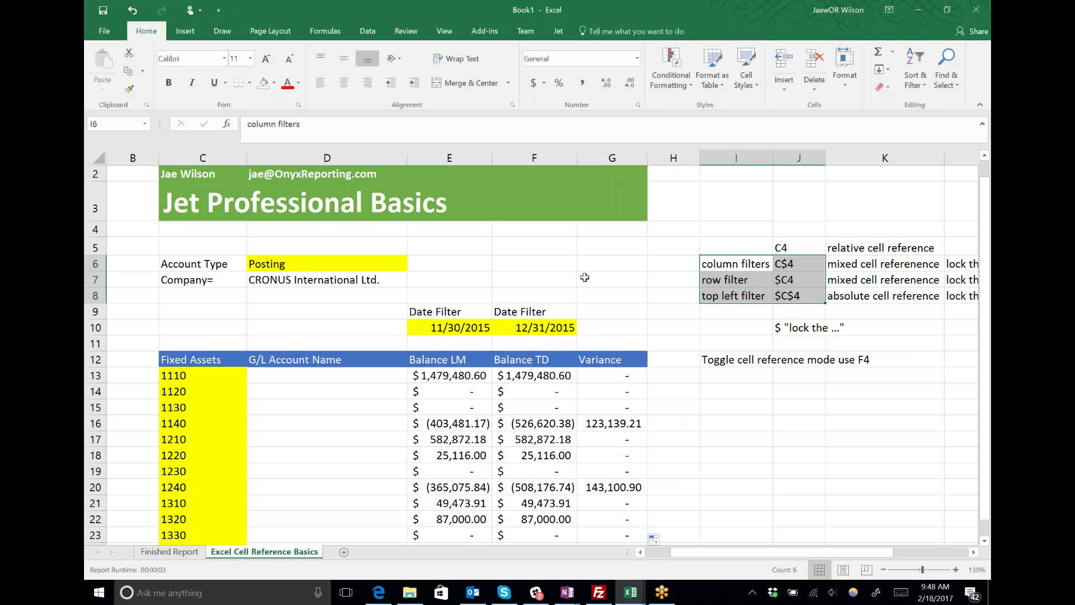
{"action": "left_click", "coordinate": [489, 268]}
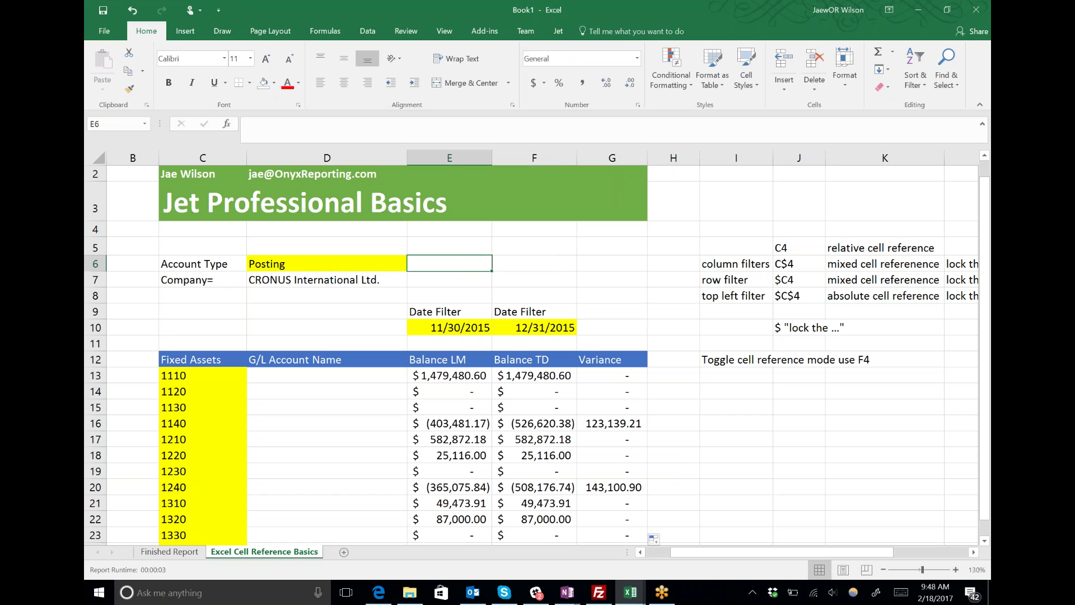